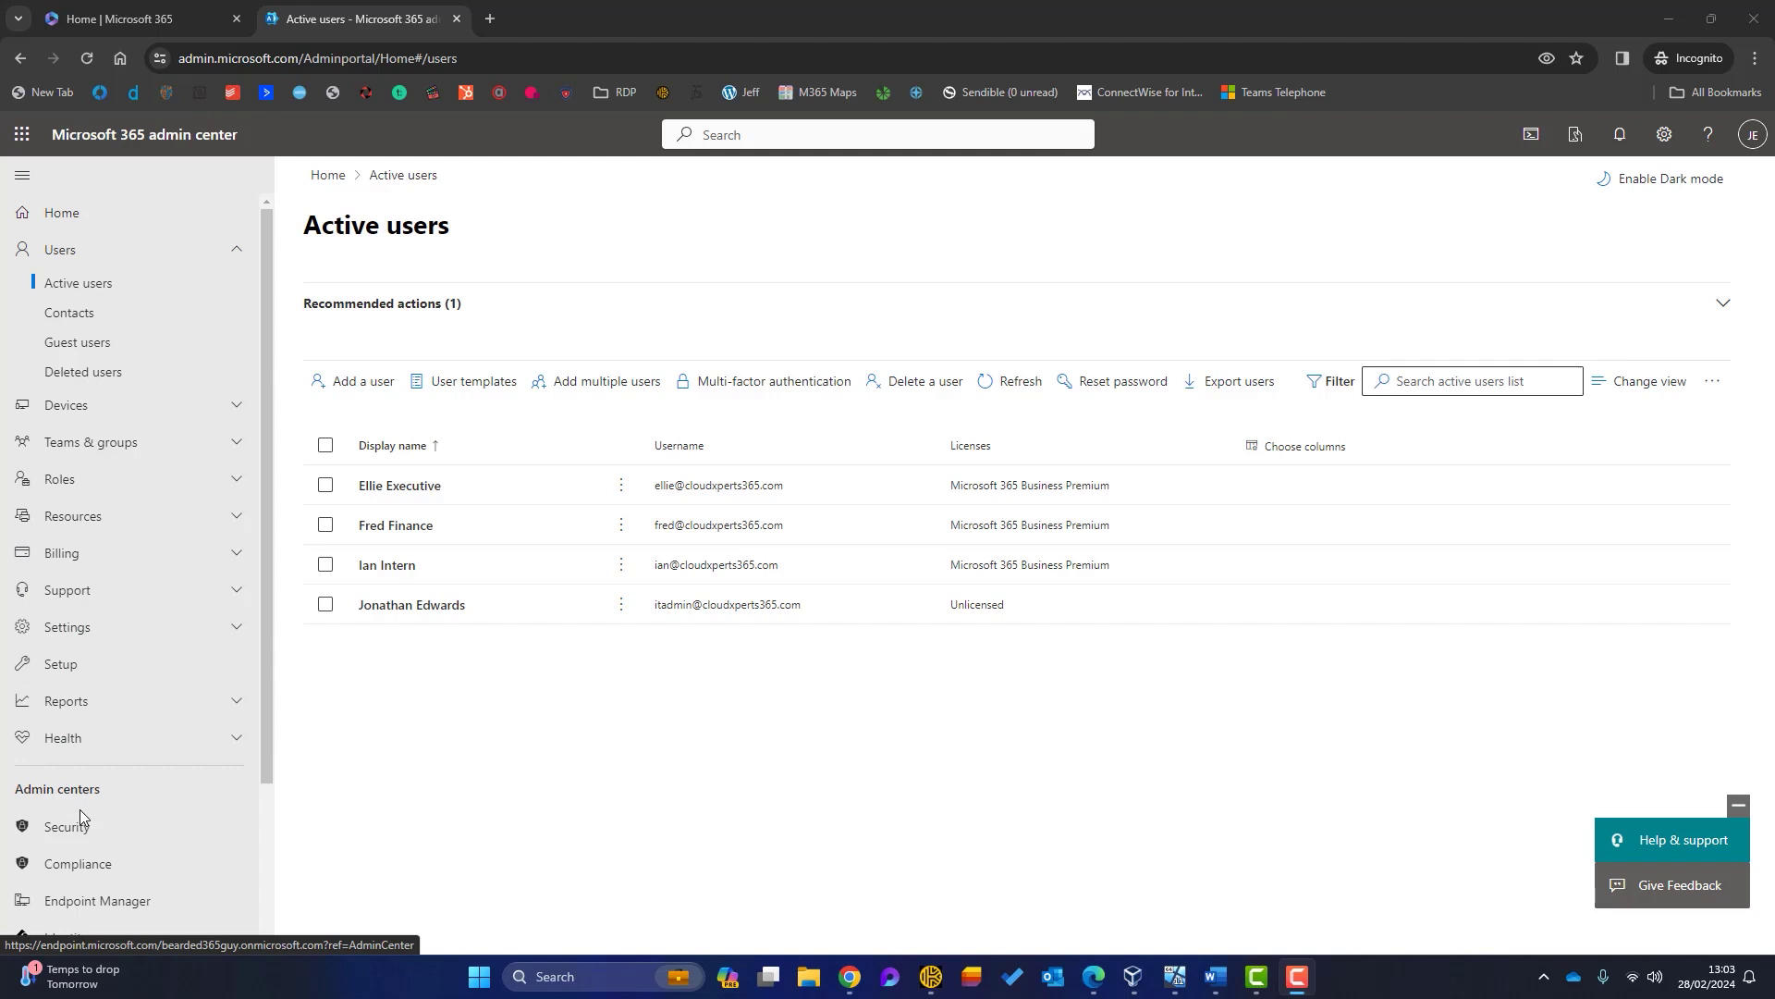
Step: Open the Intune admin center from the Endpoint Manager link in the Microsoft 365 admin center
click(82, 902)
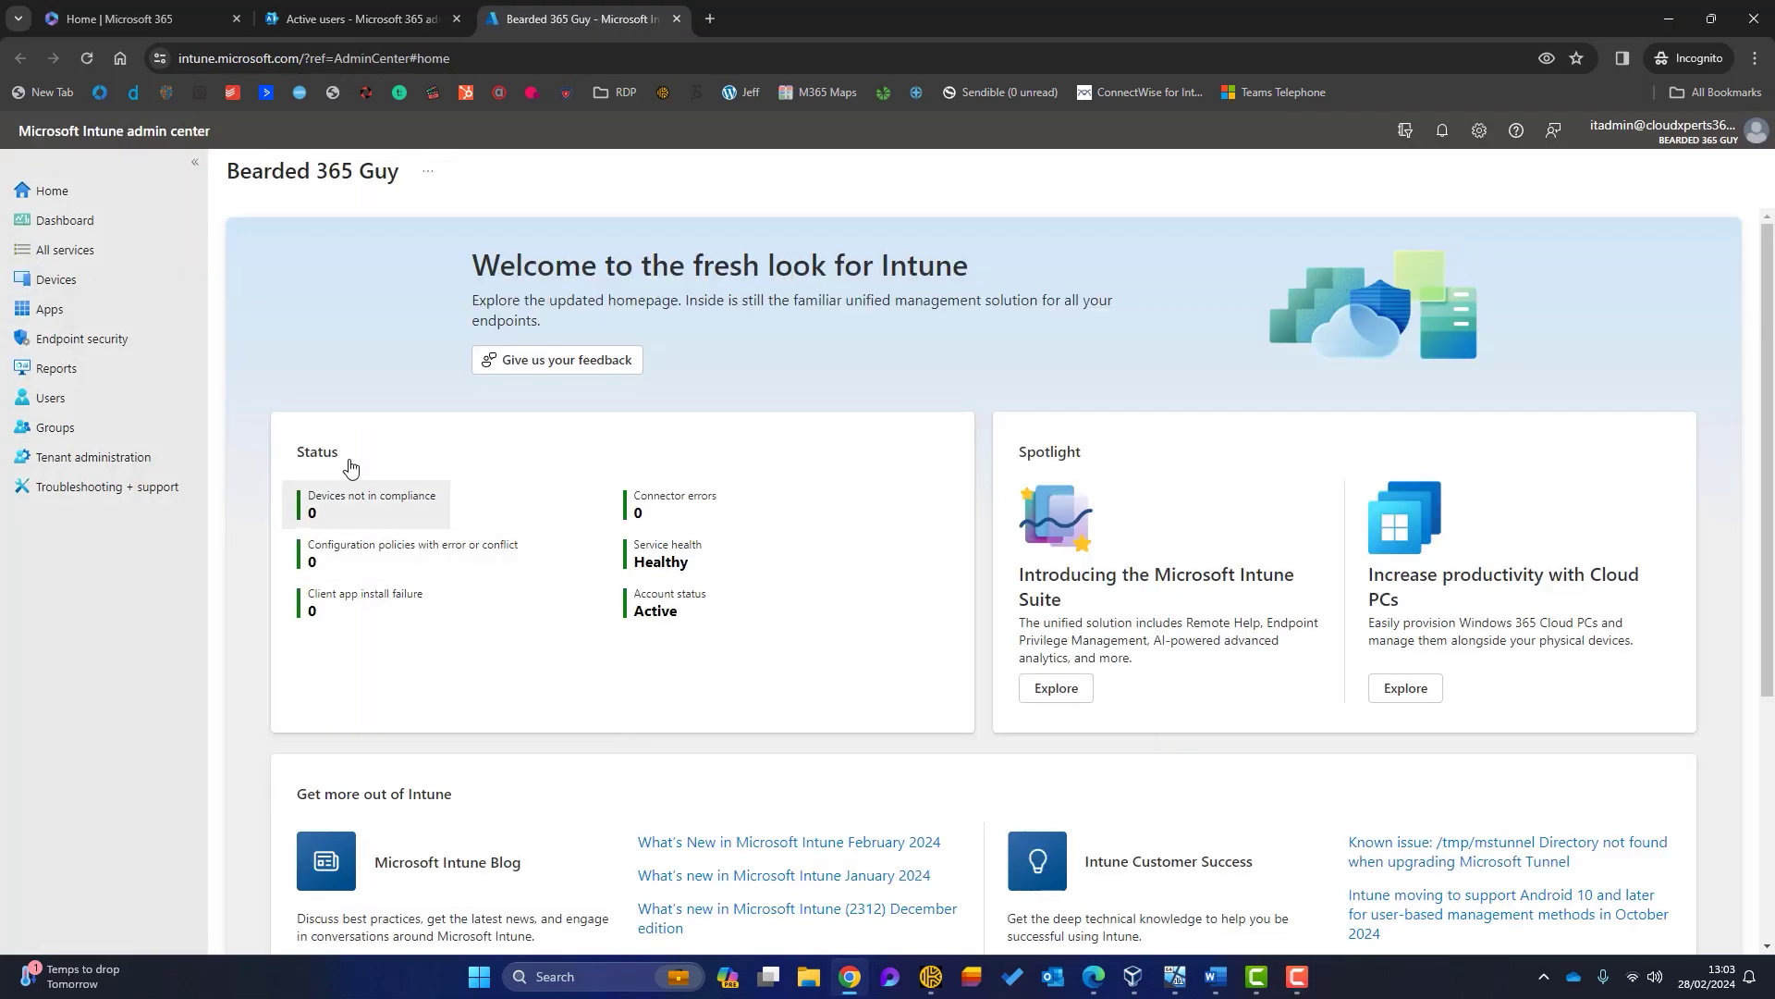
Step: Confirm that Windows device BEARDED-LAP01 has its device ownership set to Corporate, then return to Devices
click(99, 288)
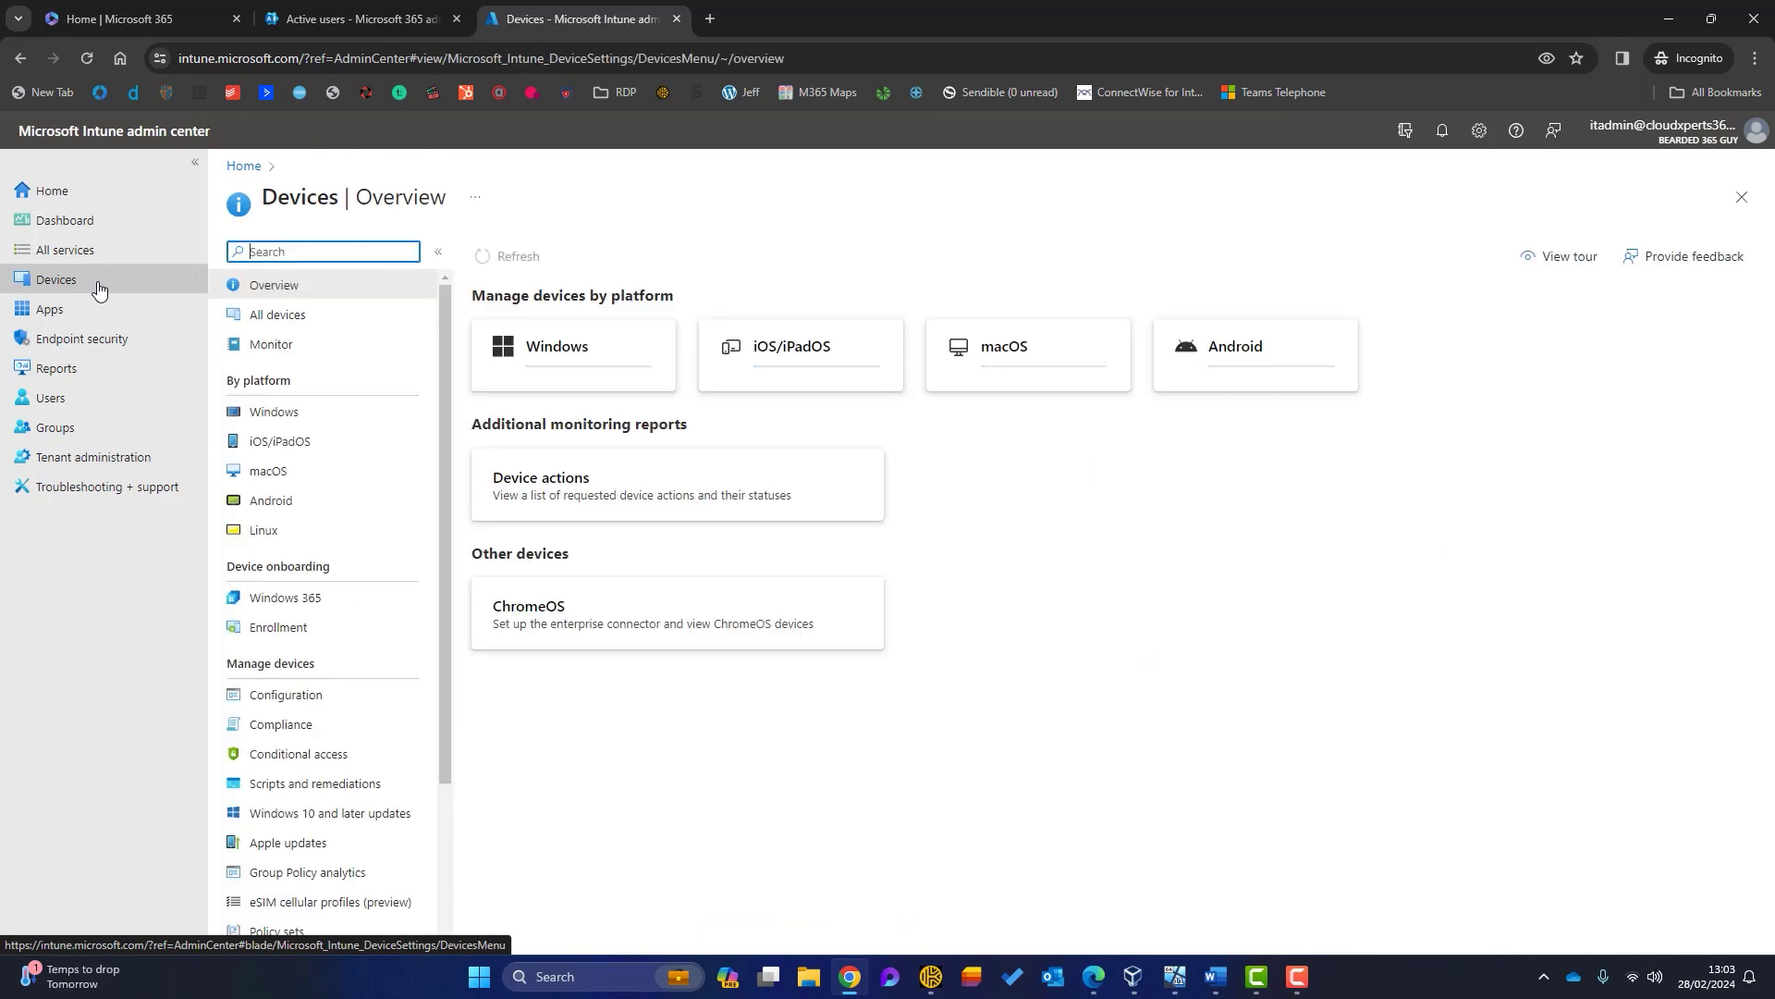
click(315, 416)
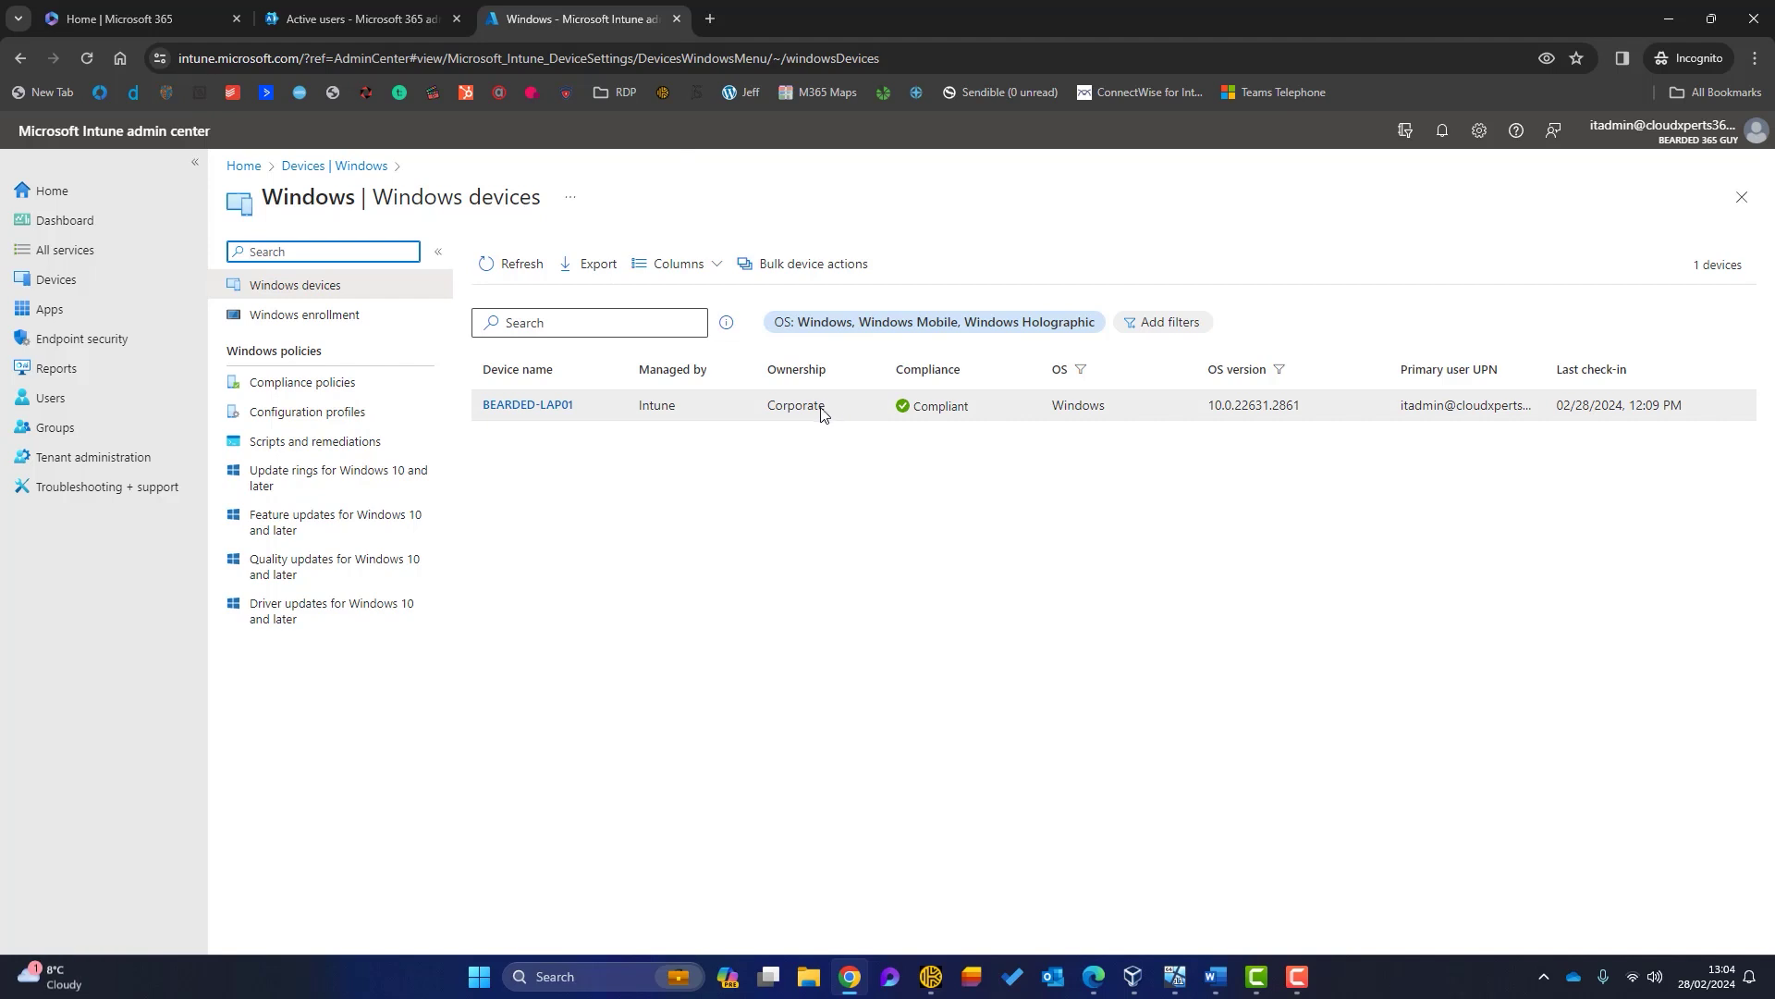
click(548, 407)
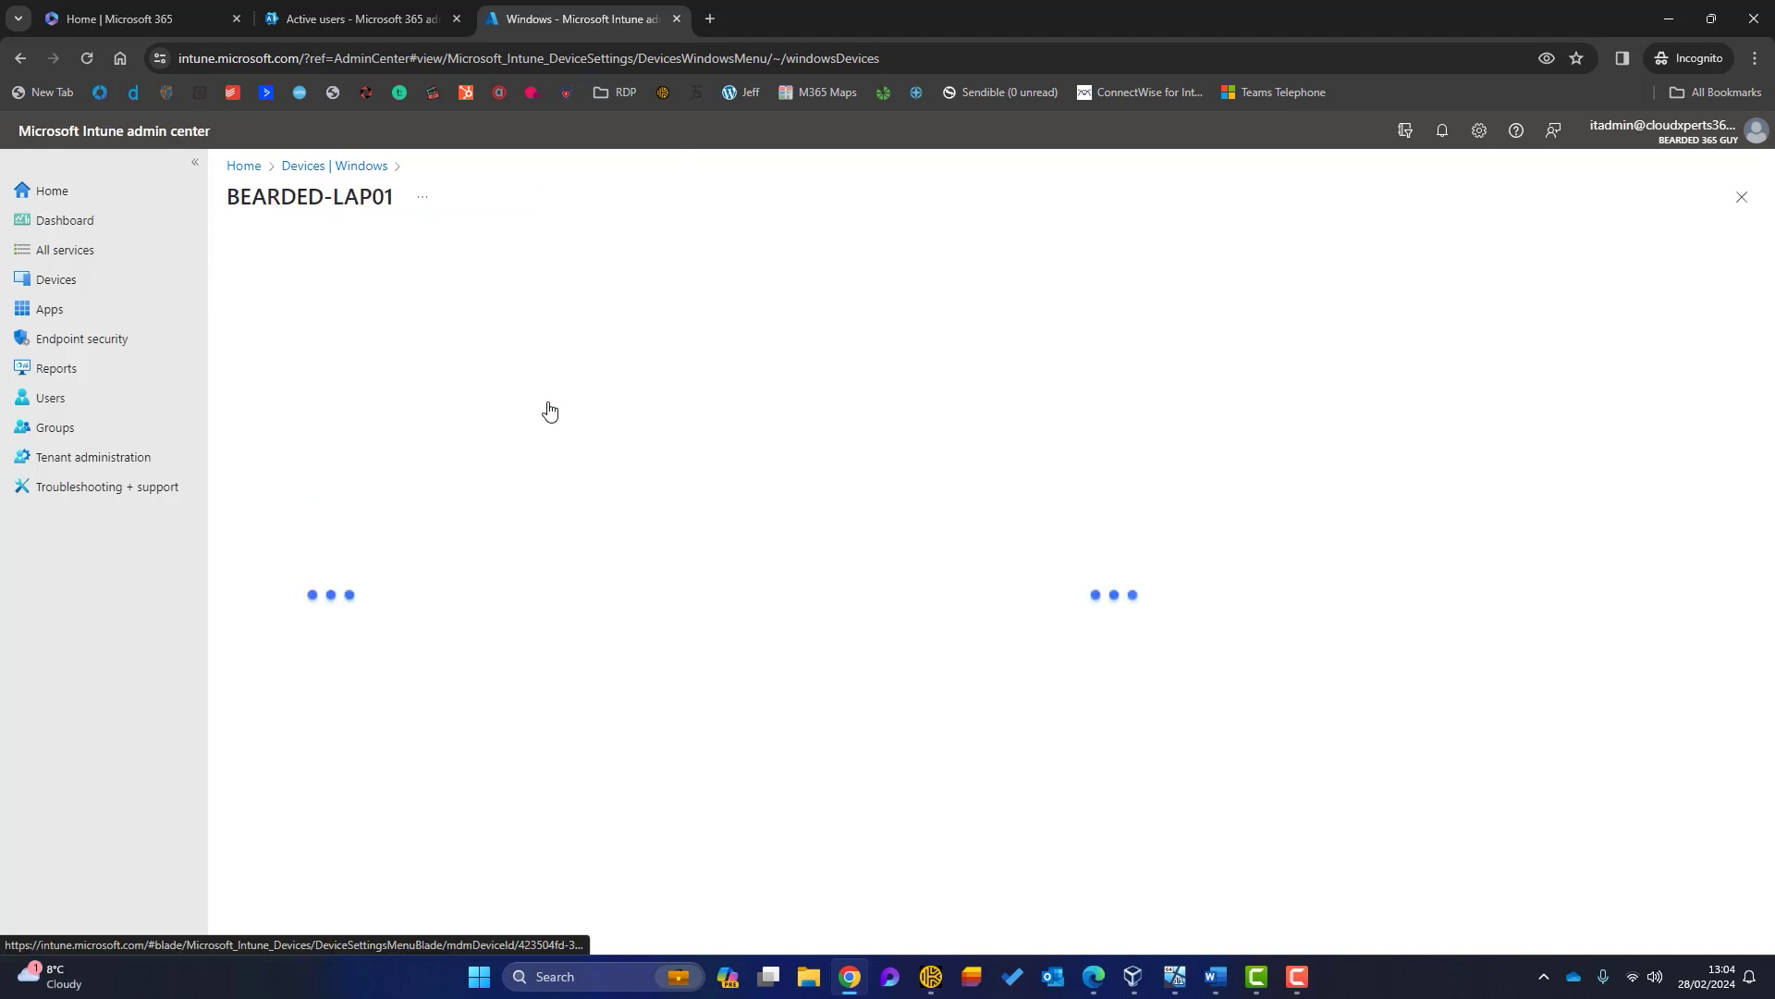
click(358, 361)
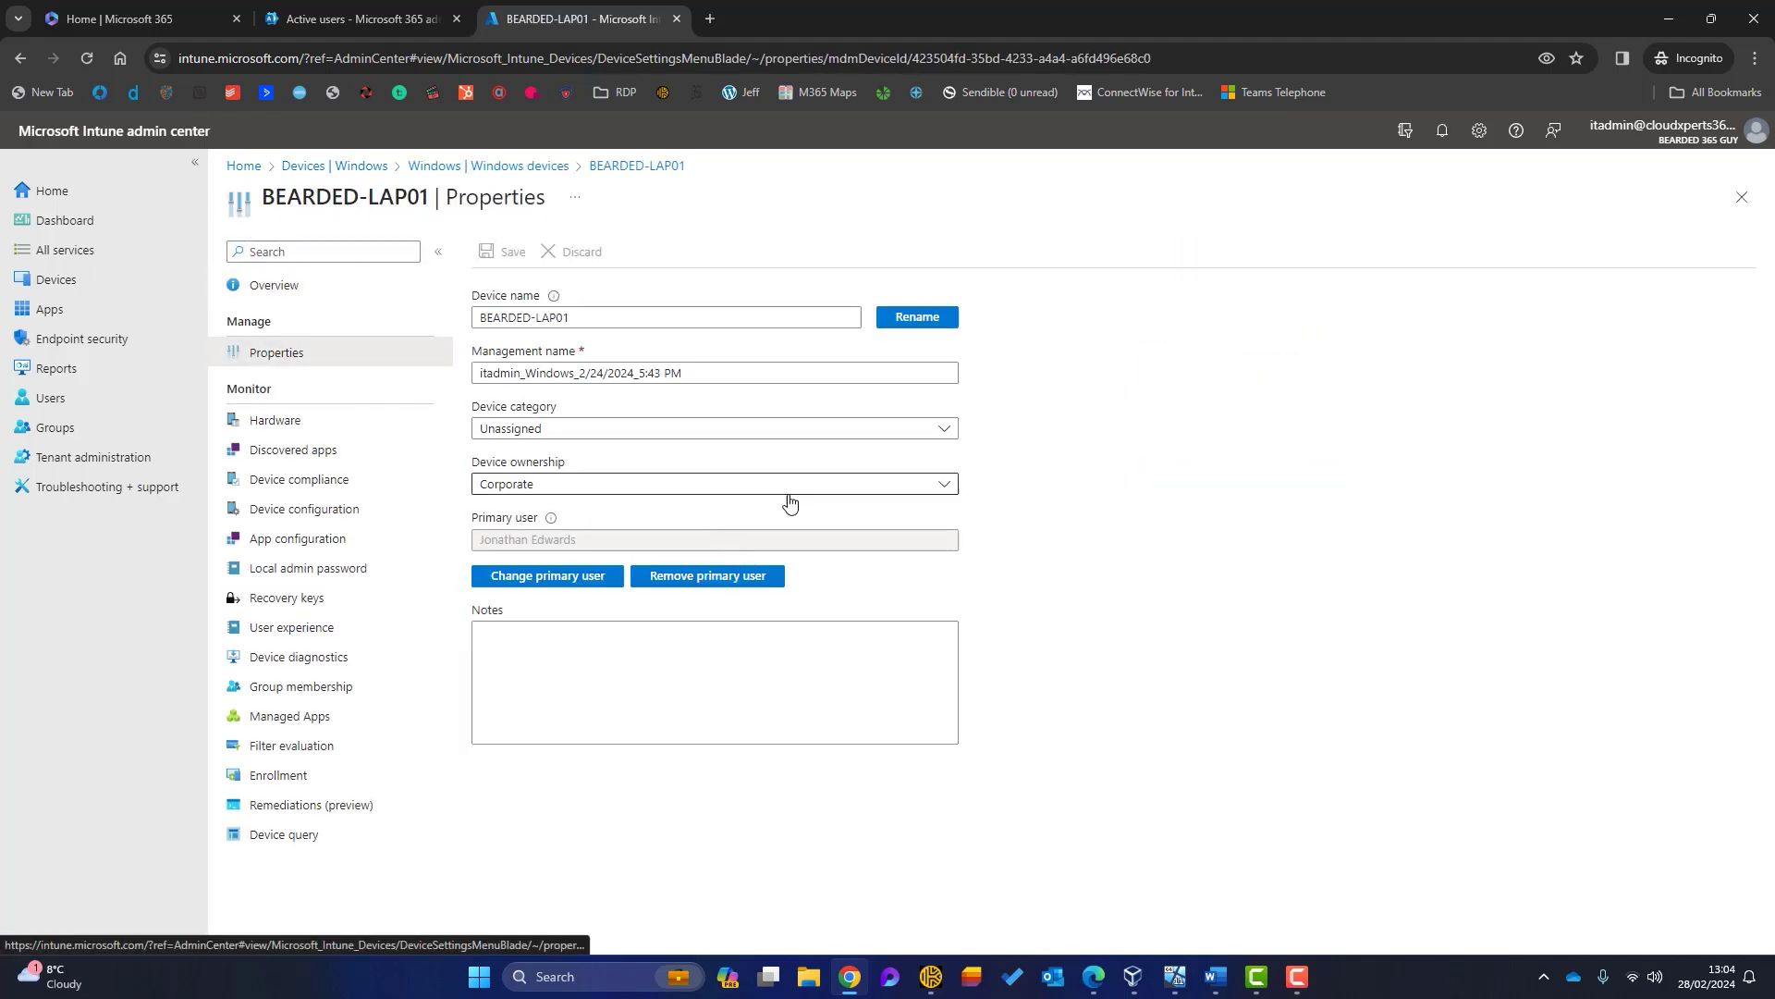
click(824, 490)
click(1076, 475)
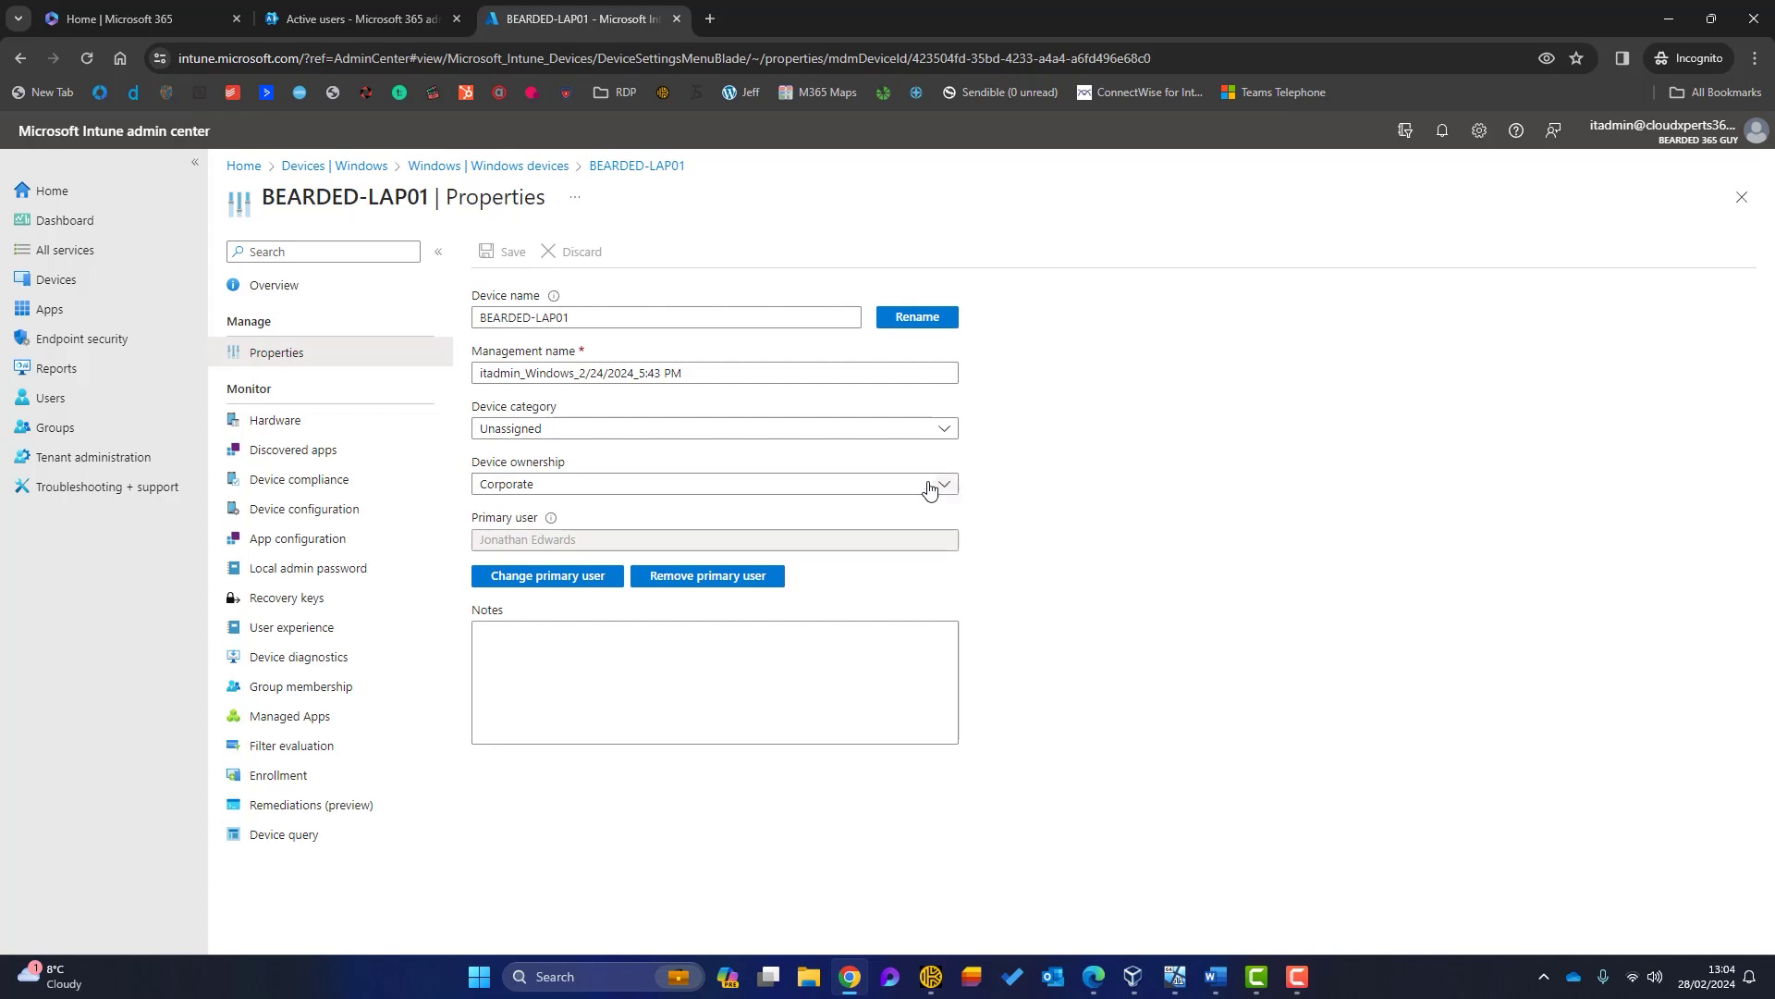
click(934, 485)
click(1107, 453)
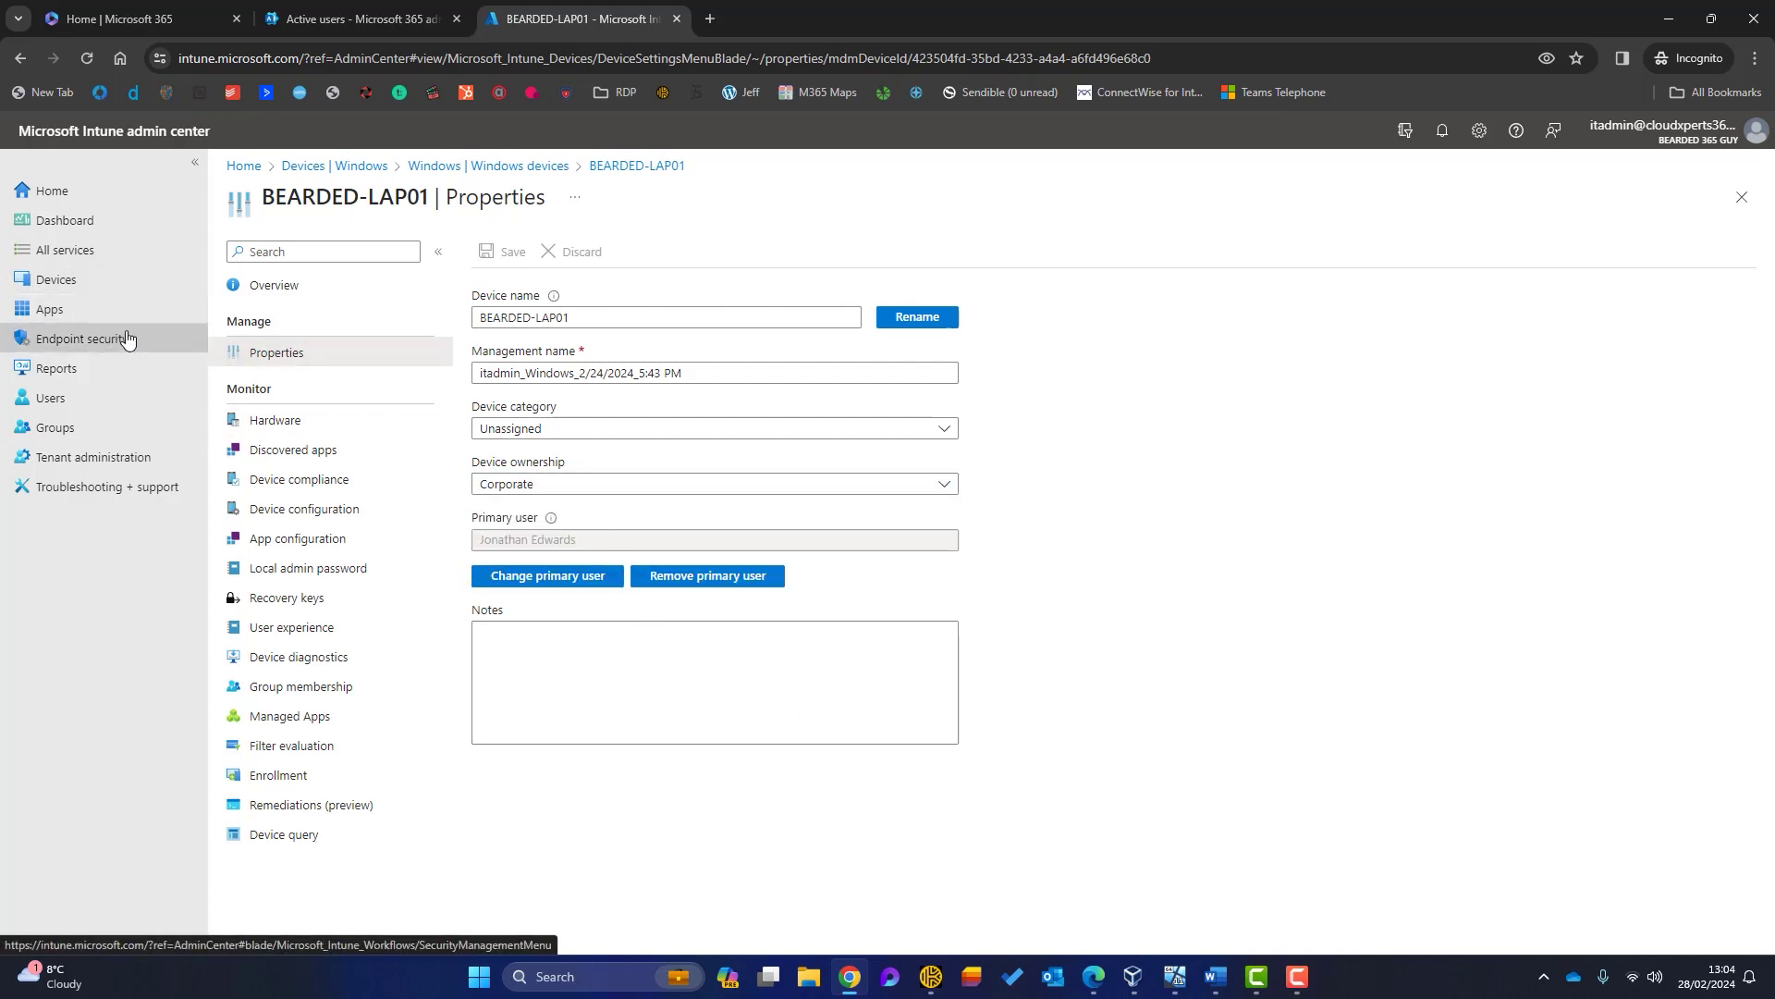
click(87, 277)
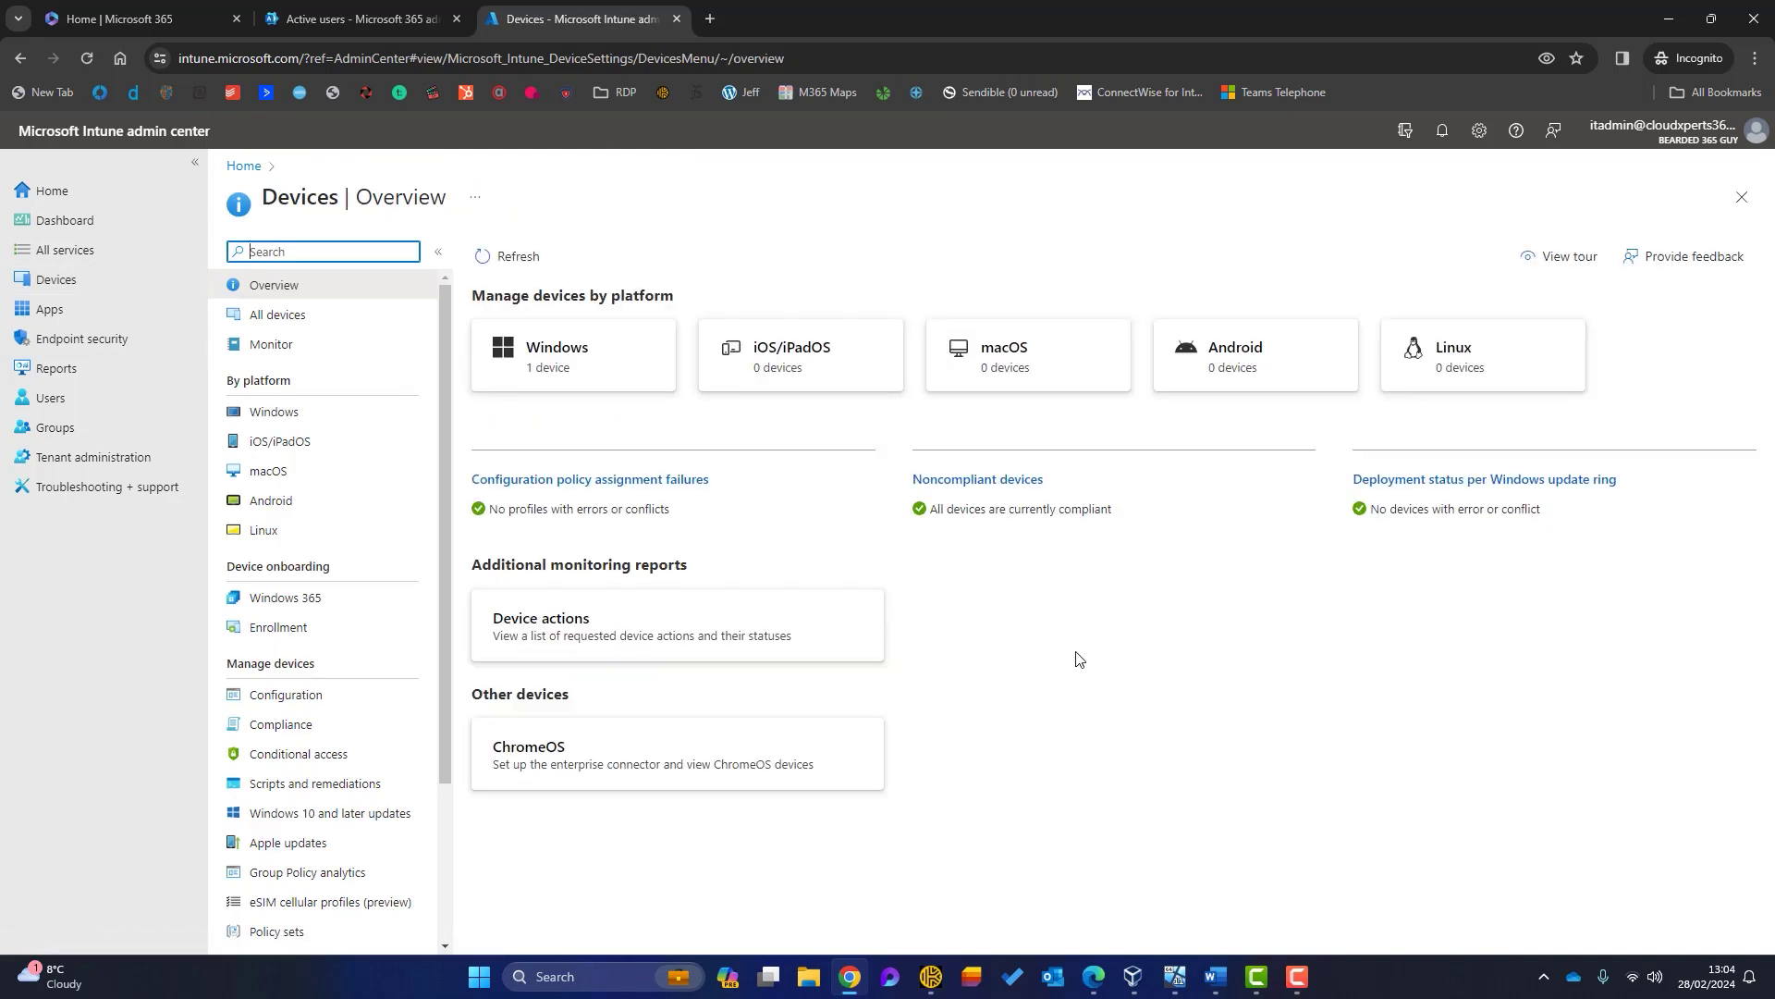
Step: Unlock the Windows 11 VM with the user's PIN, dismiss the Outlook search callout, and minimize the VM
click(1177, 986)
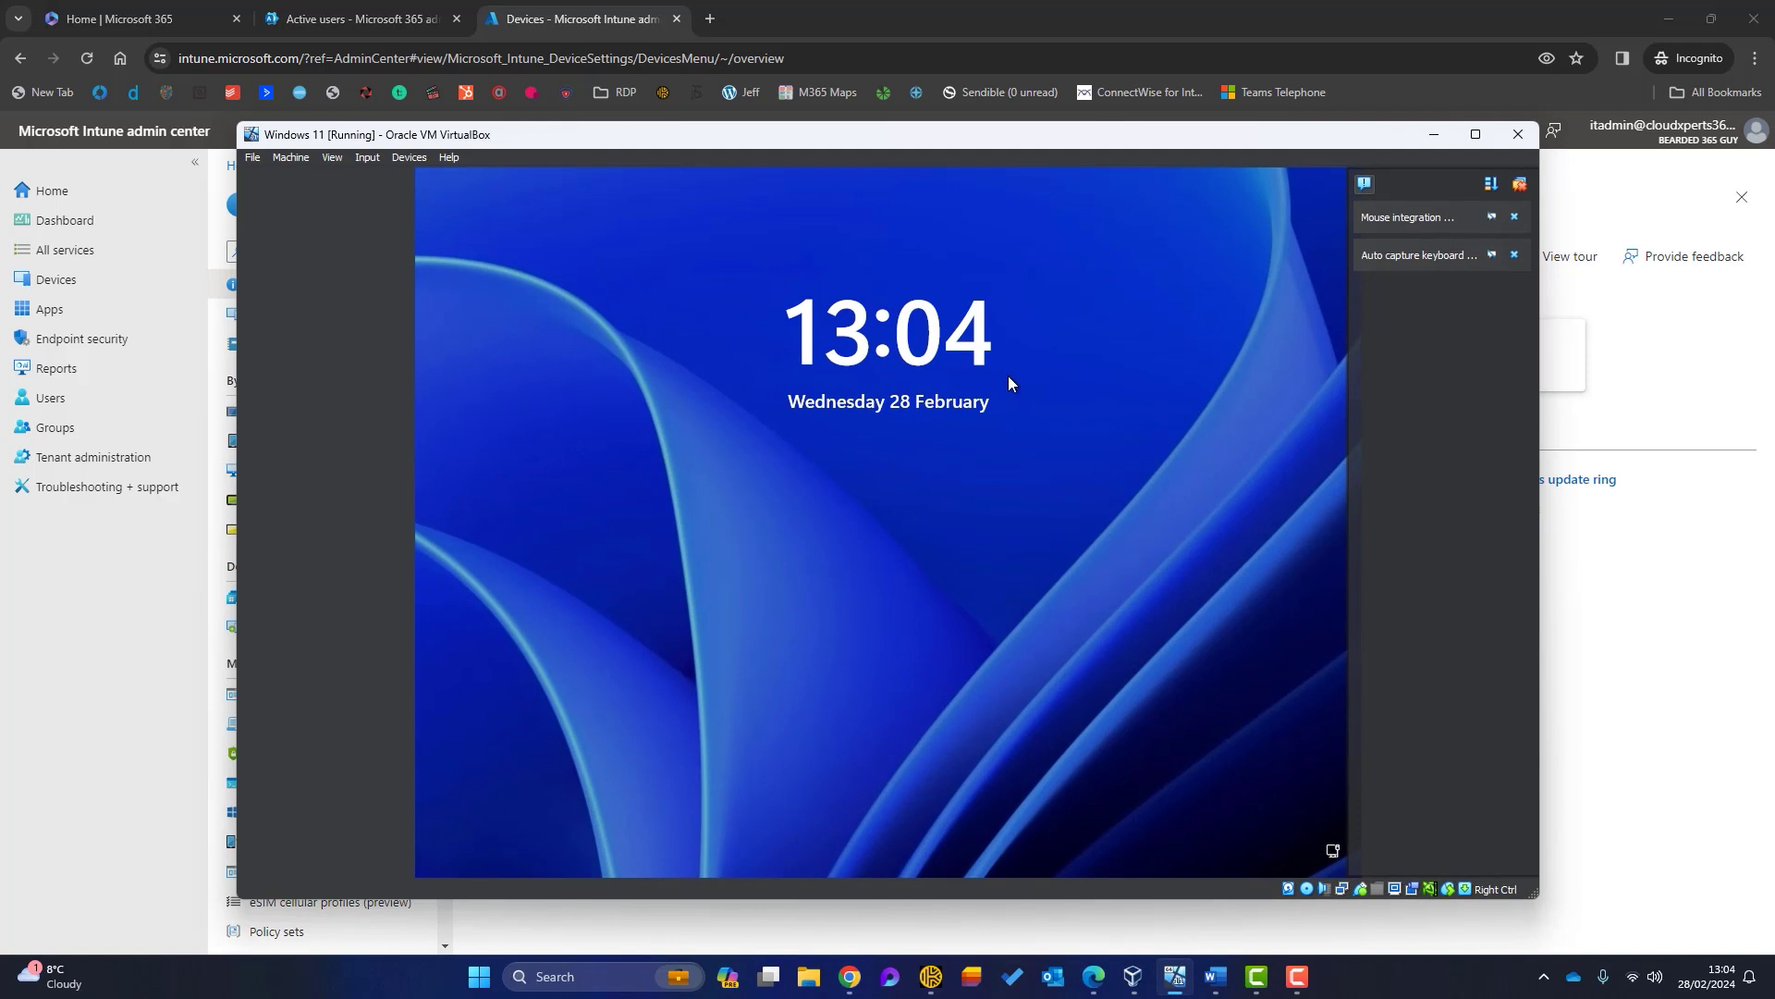
drag(948, 140, 875, 119)
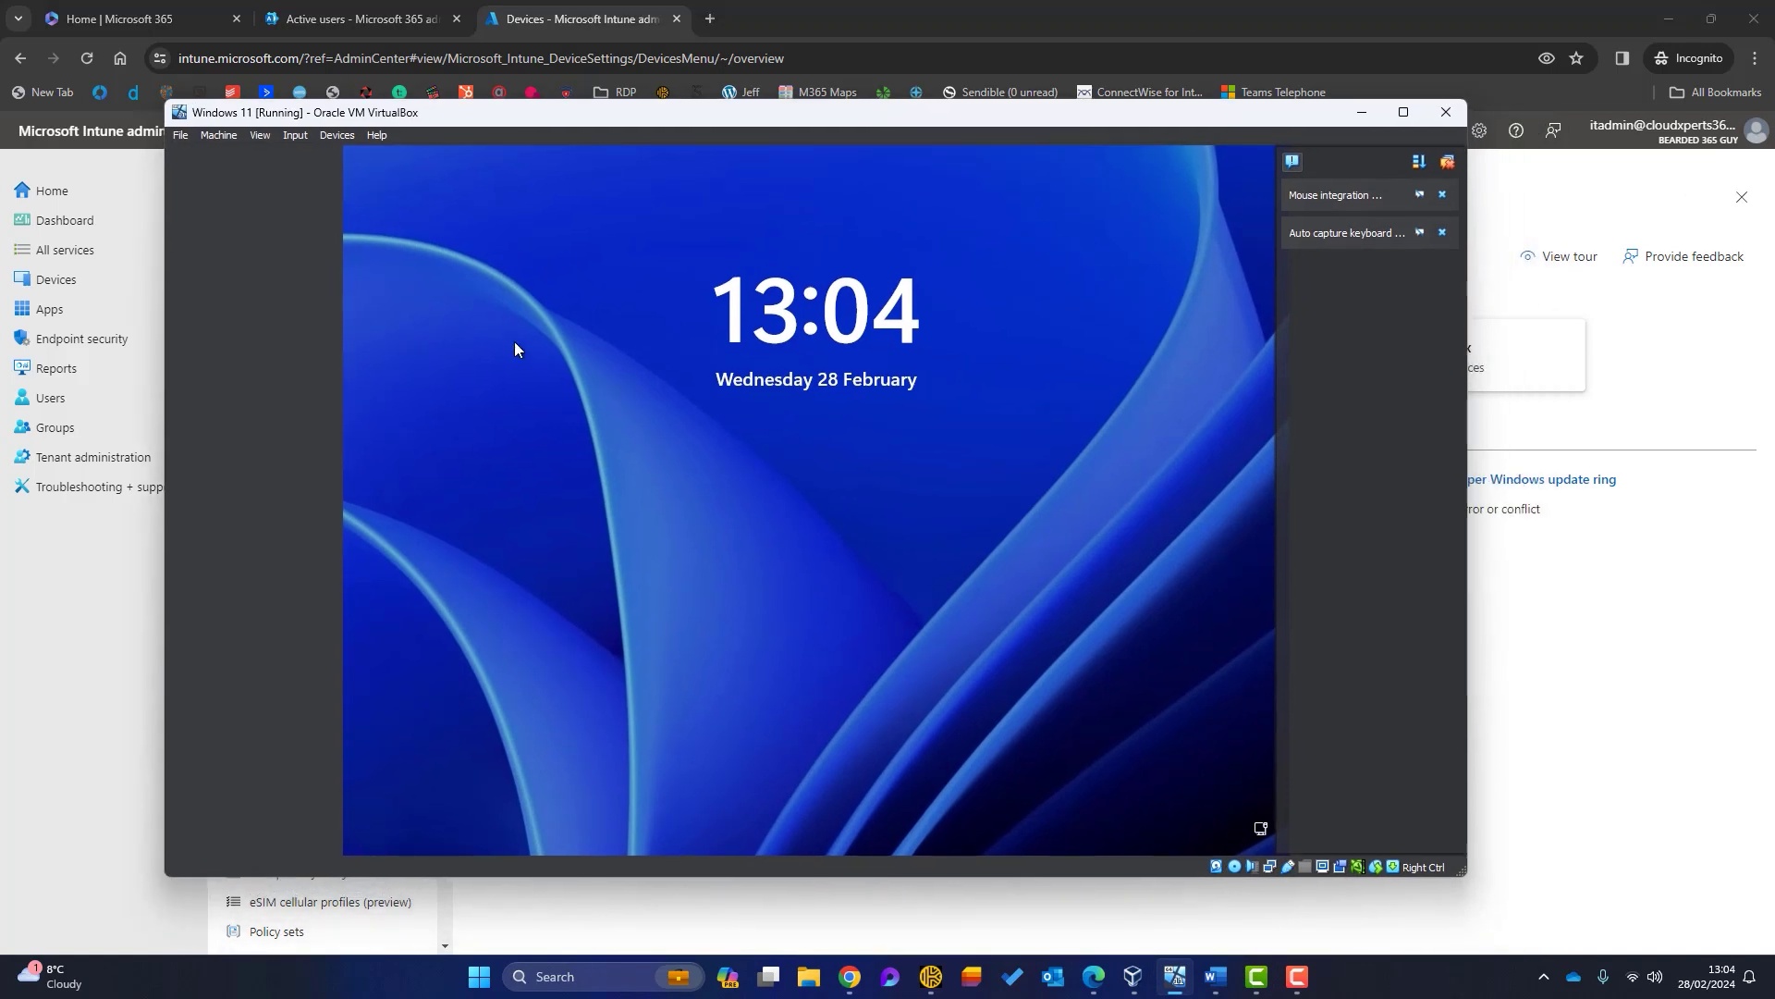
click(586, 480)
text(123456)
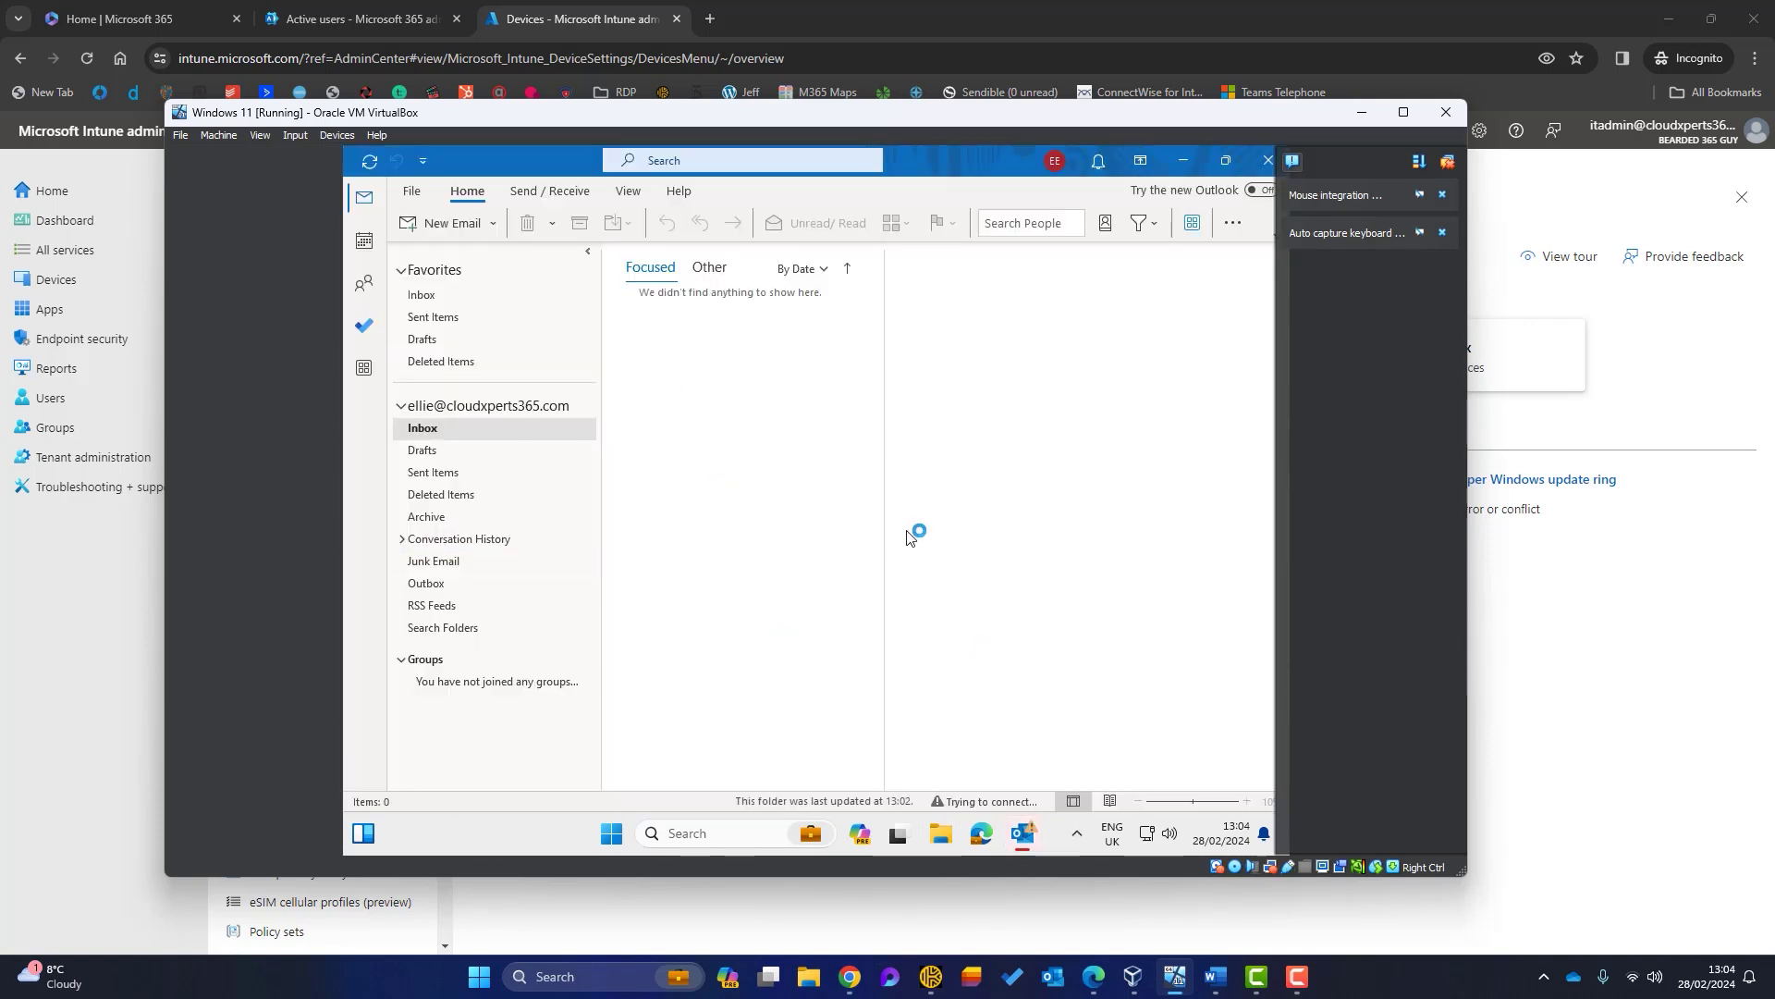
click(815, 362)
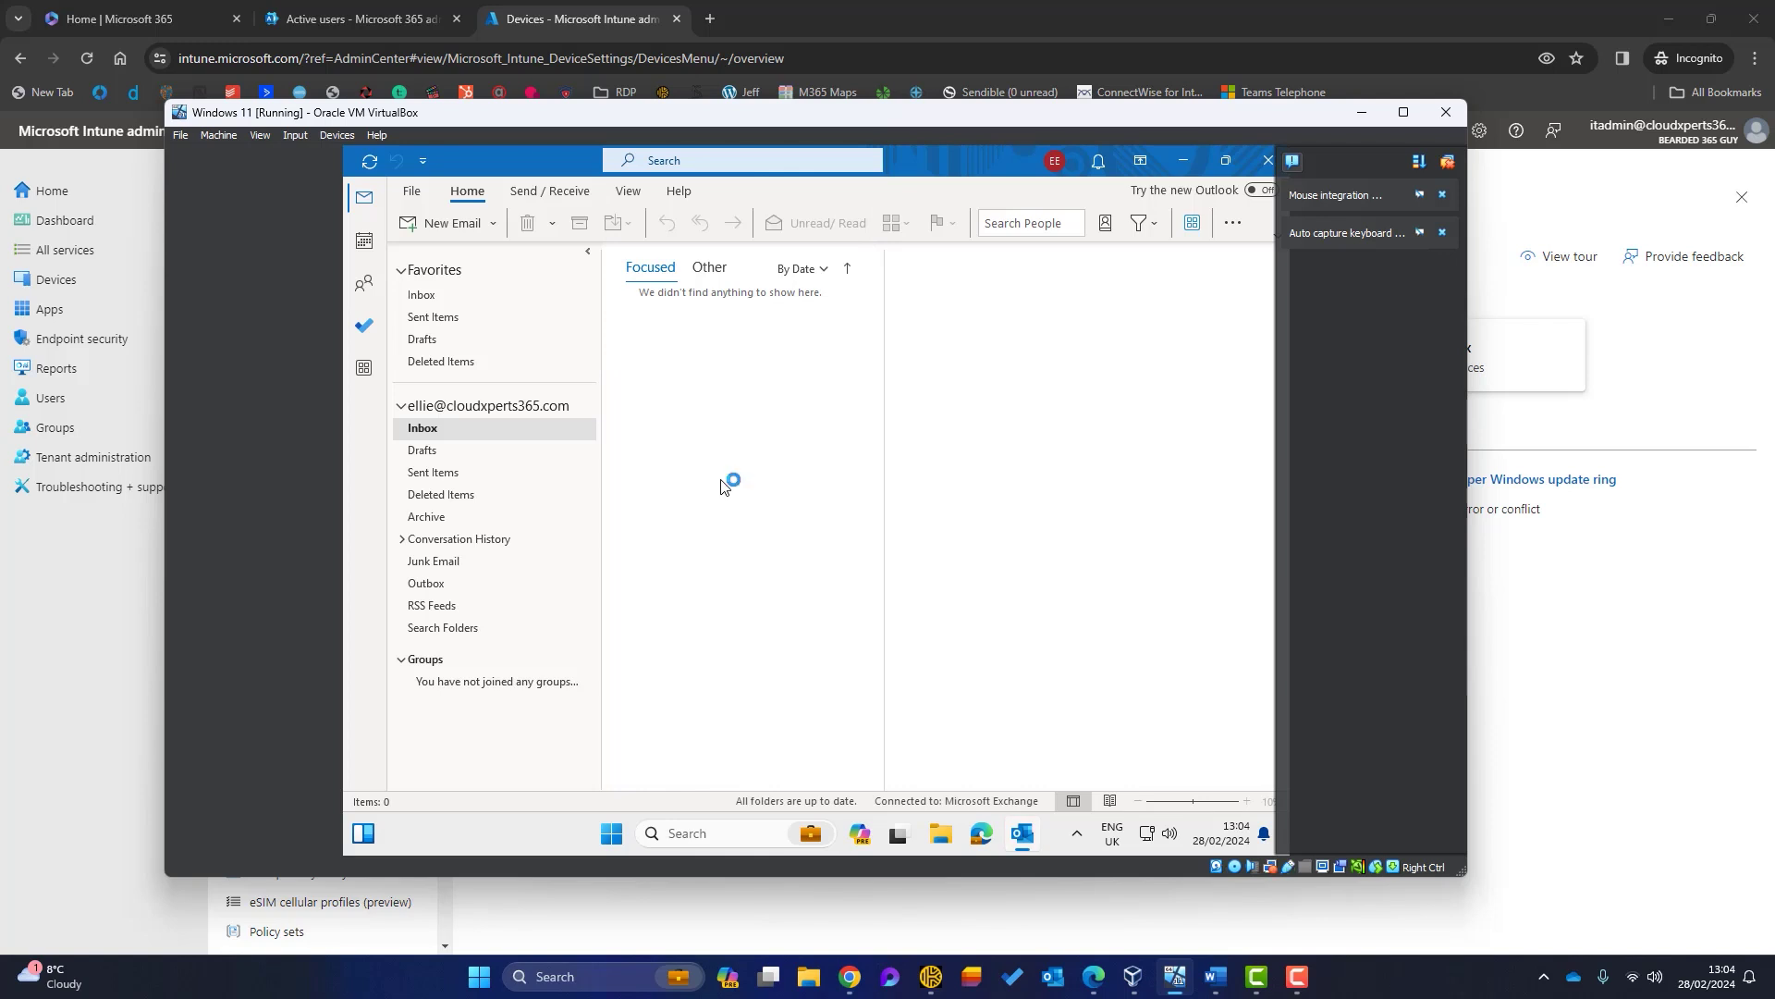
click(1361, 112)
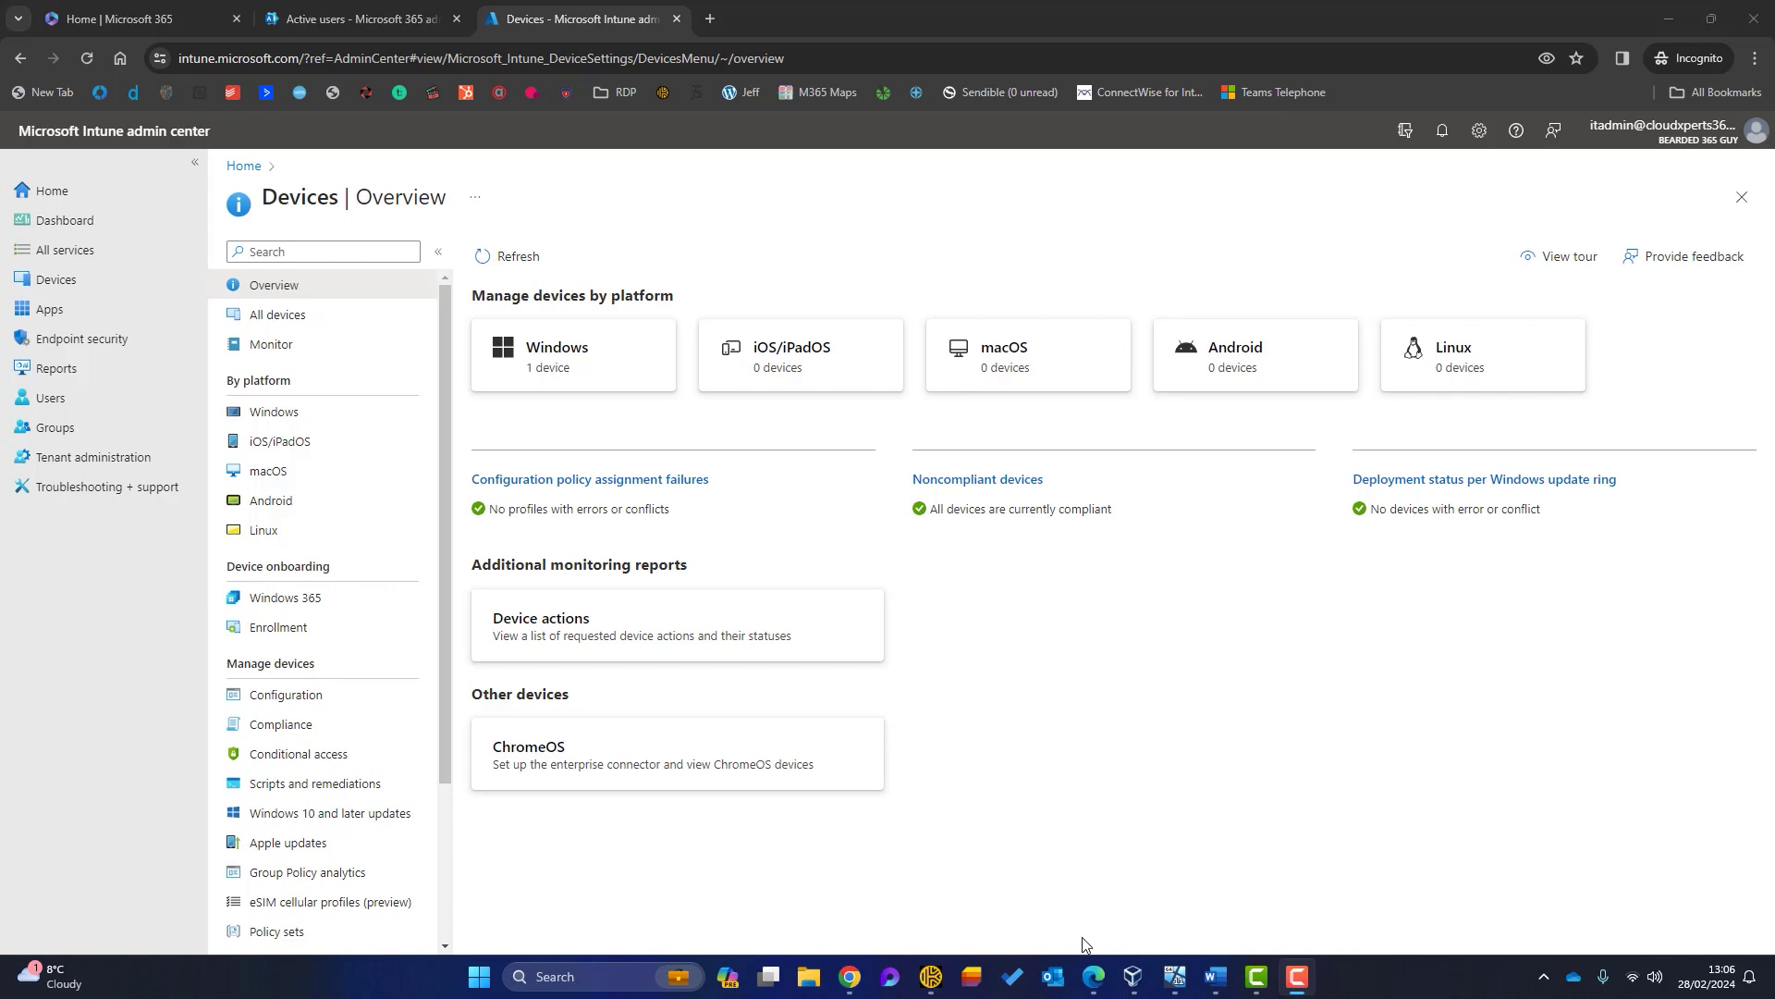
Step: Sign in as the executive user in the private Edge window with their e-mail and password
mouse_move(1093, 976)
click(1161, 910)
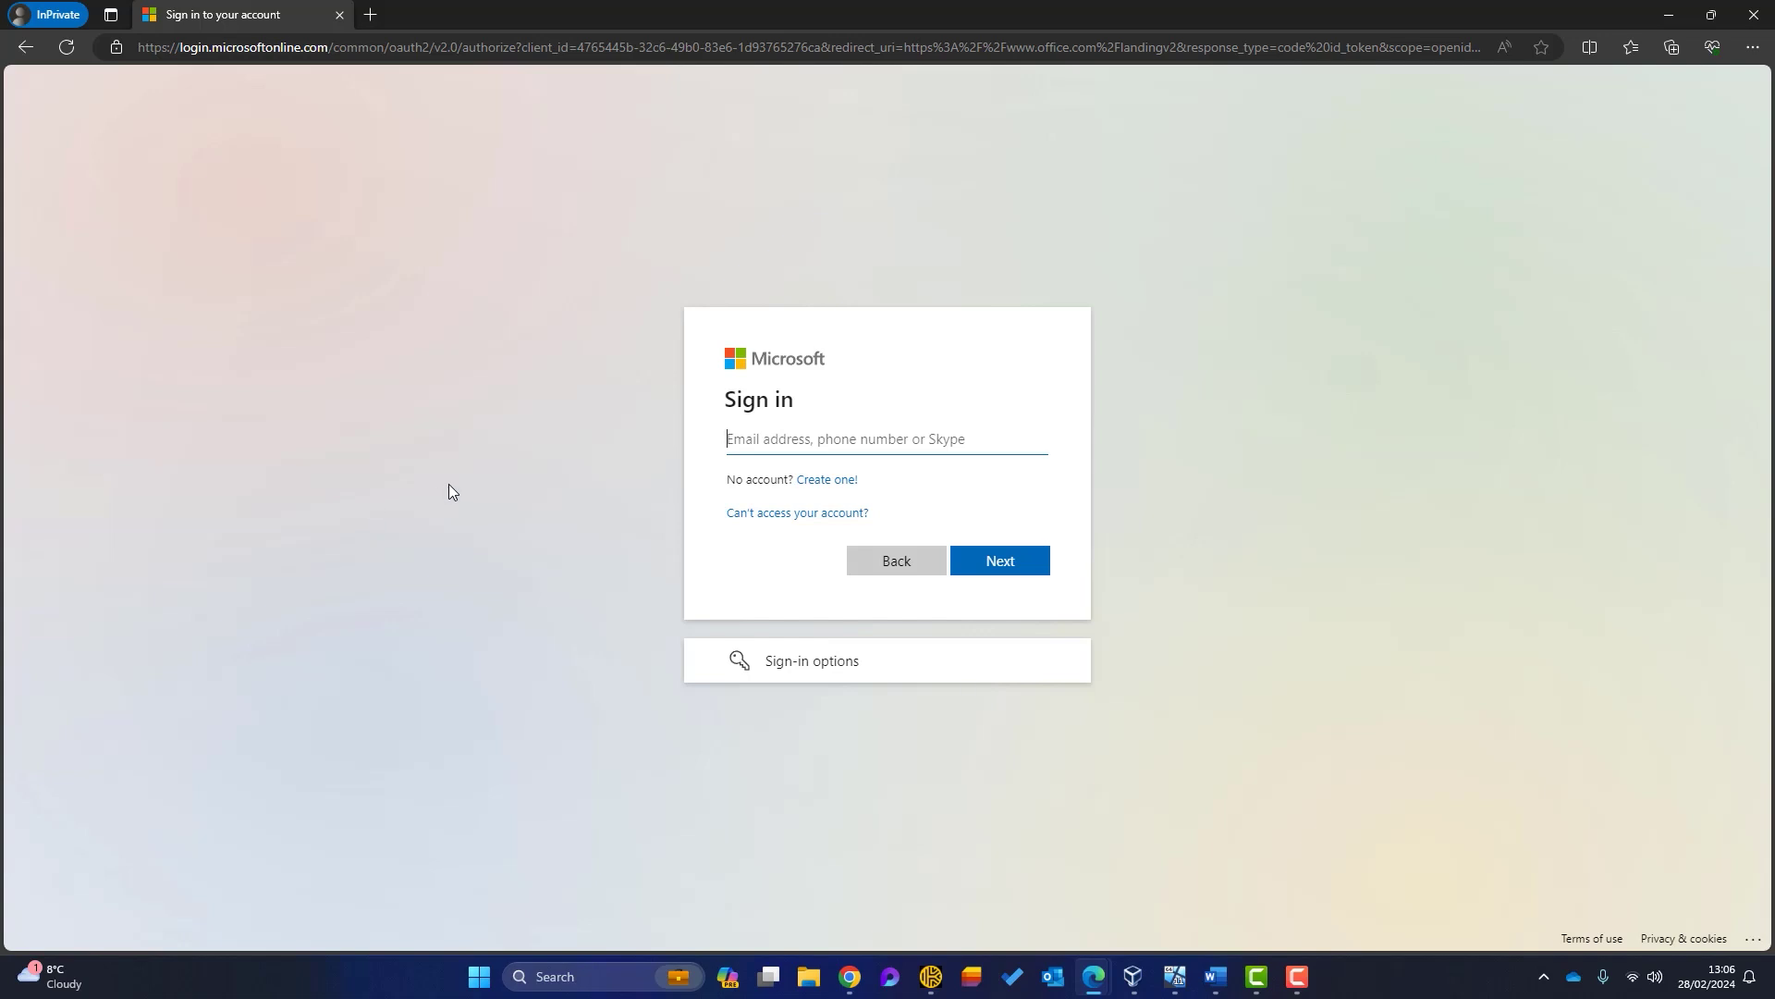
key(ctrl+v)
key(Return)
key(ctrl+v)
key(Return)
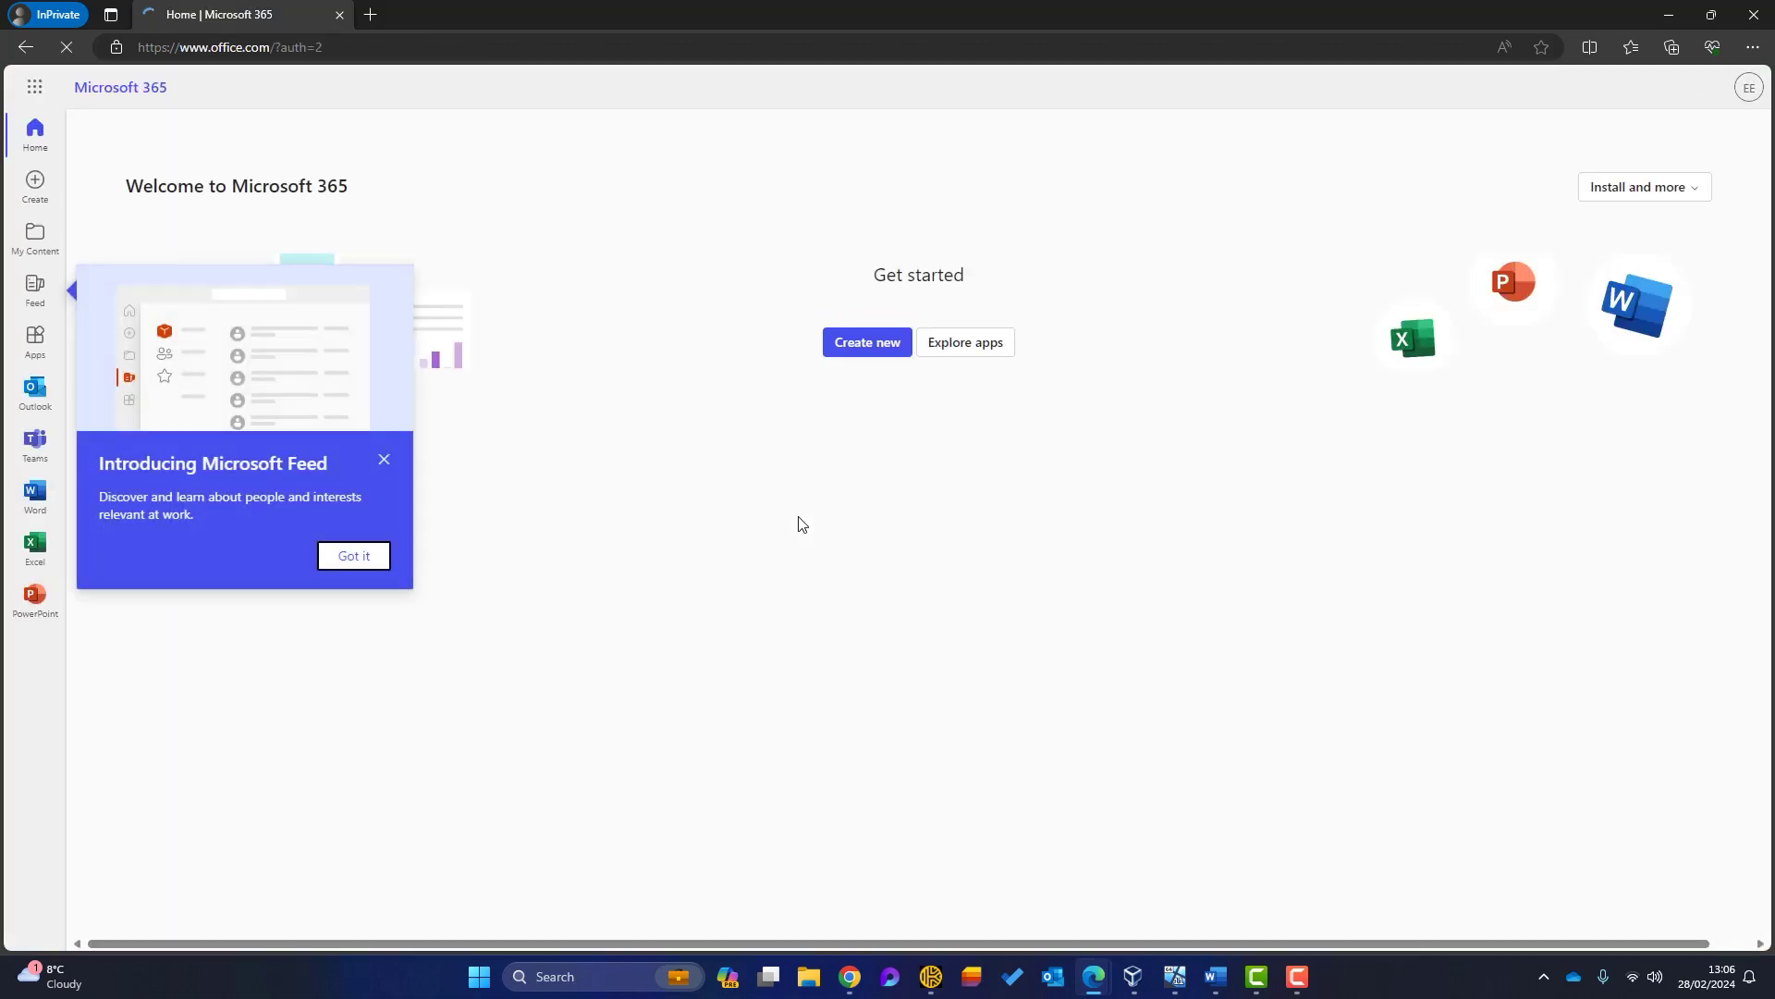
Step: Open Outlook to confirm the inbox loads, then close the private window
click(384, 459)
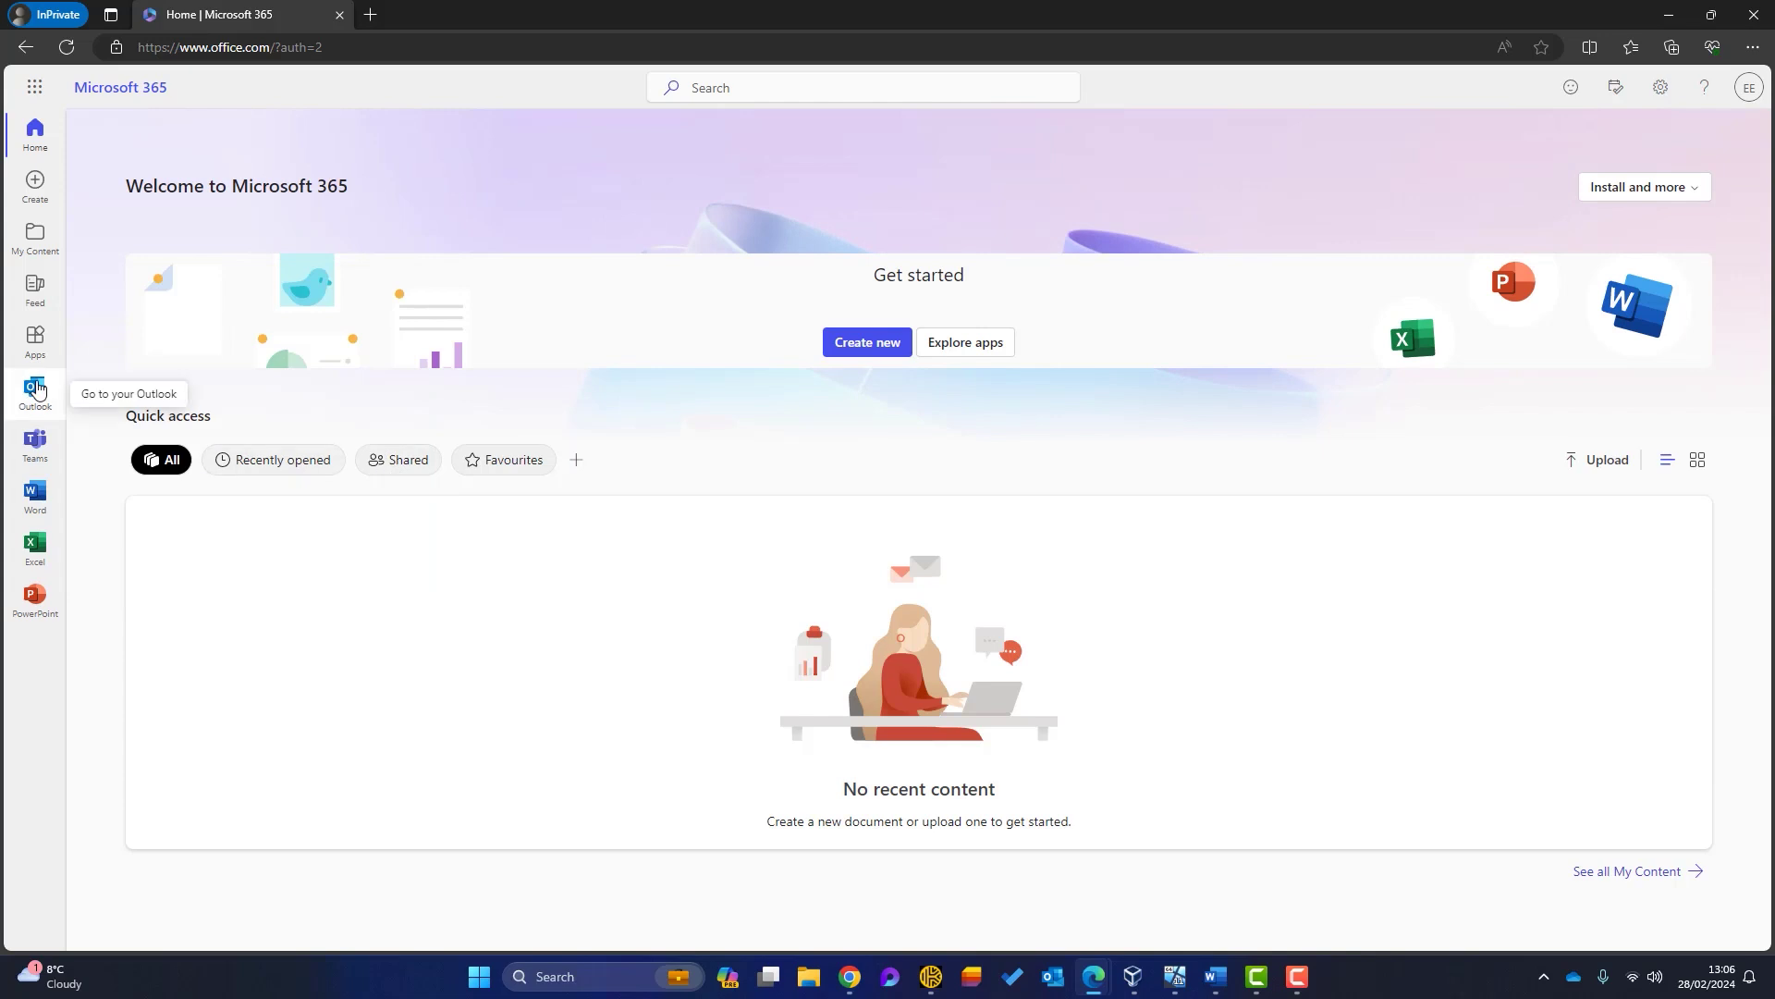
click(37, 390)
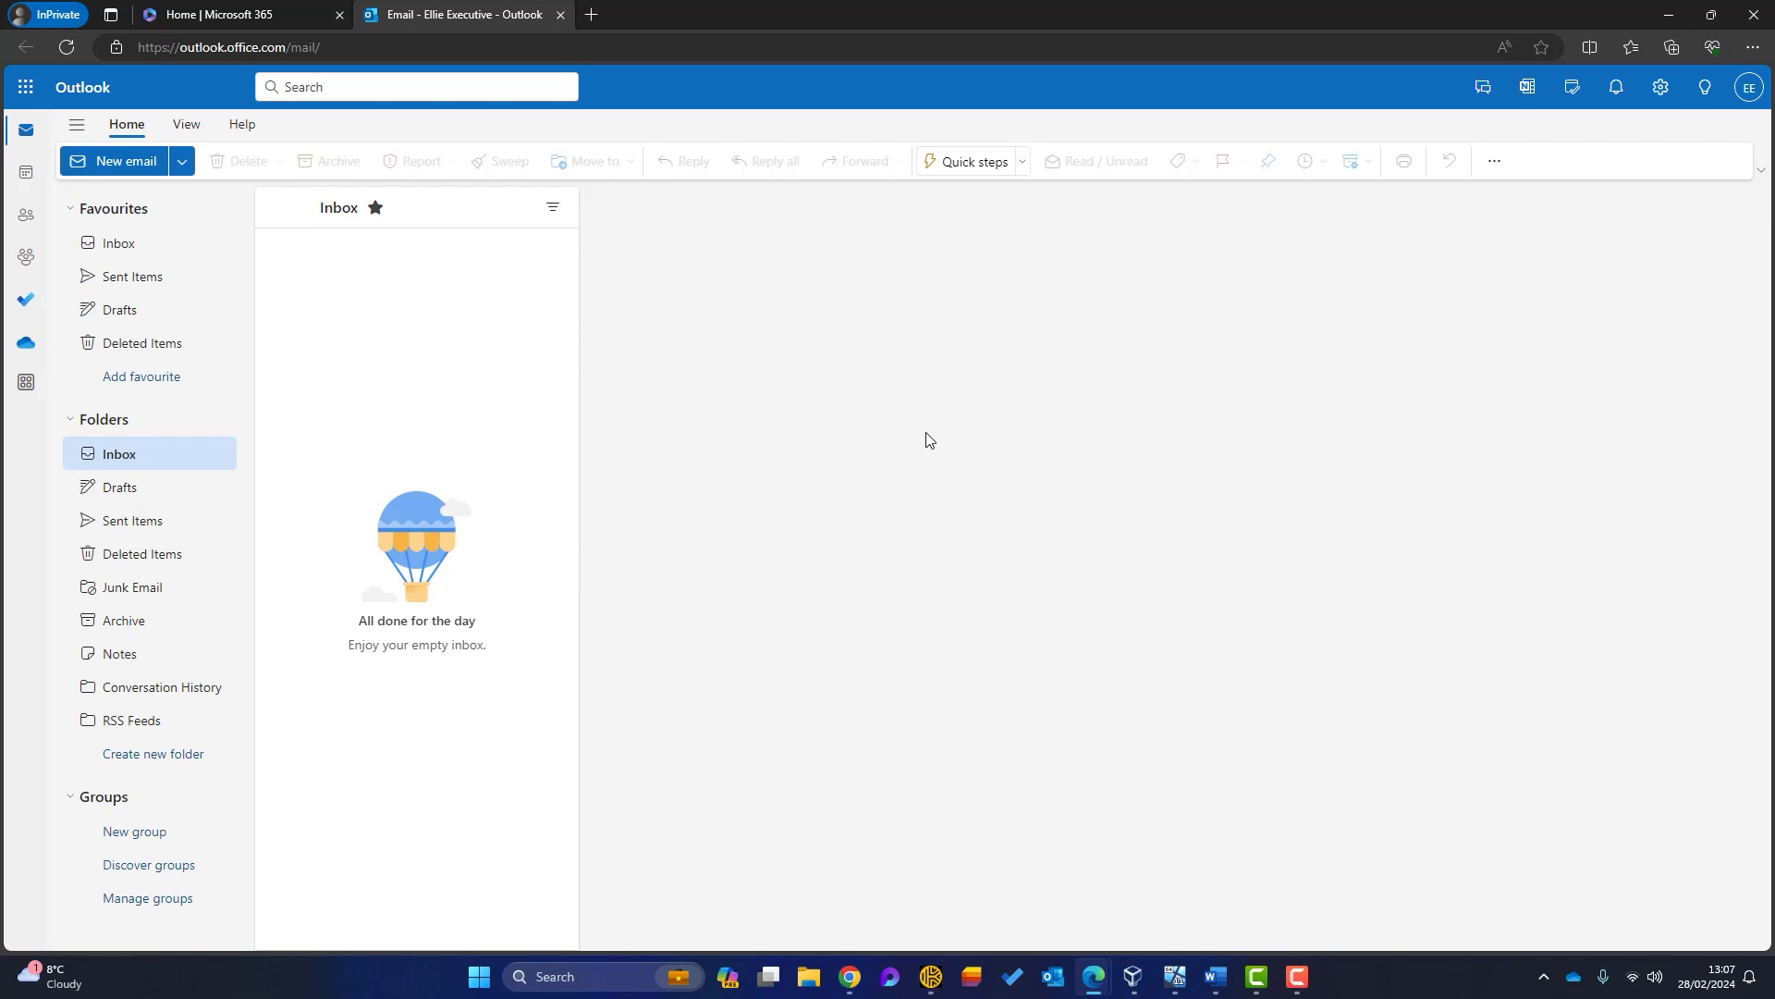
click(1761, 23)
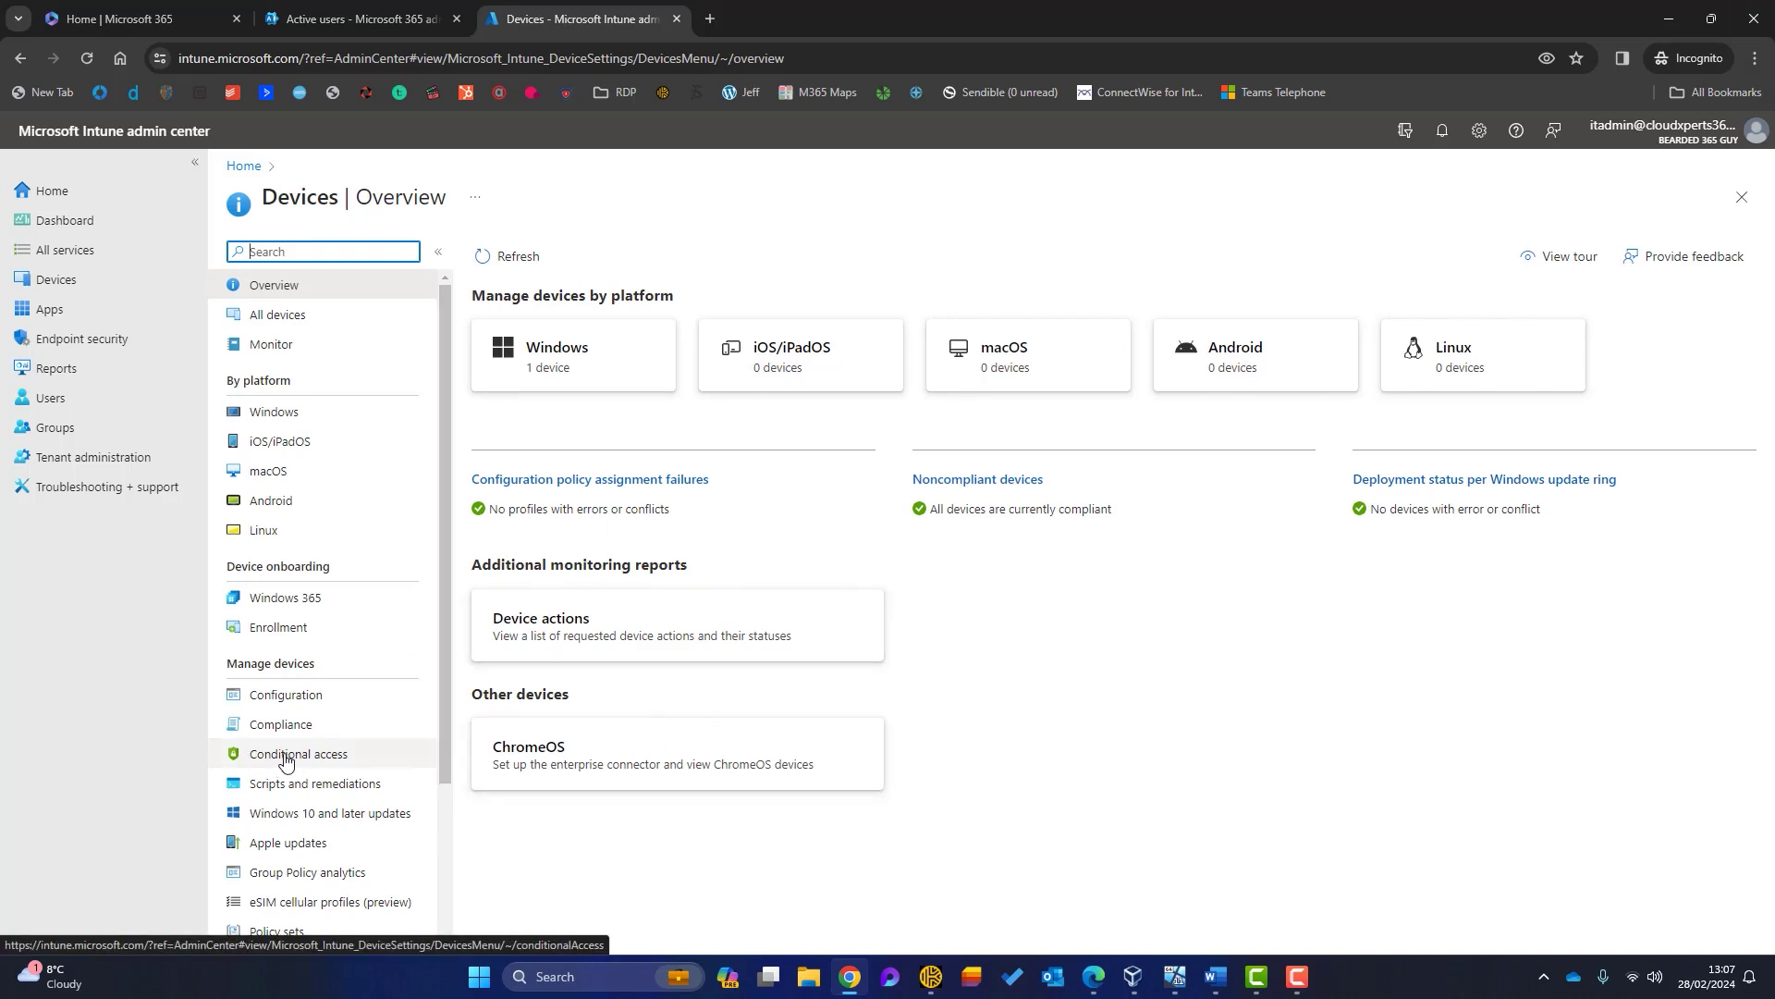
Step: Review the existing CA01–CA07 Conditional Access policies and start a new policy
click(285, 757)
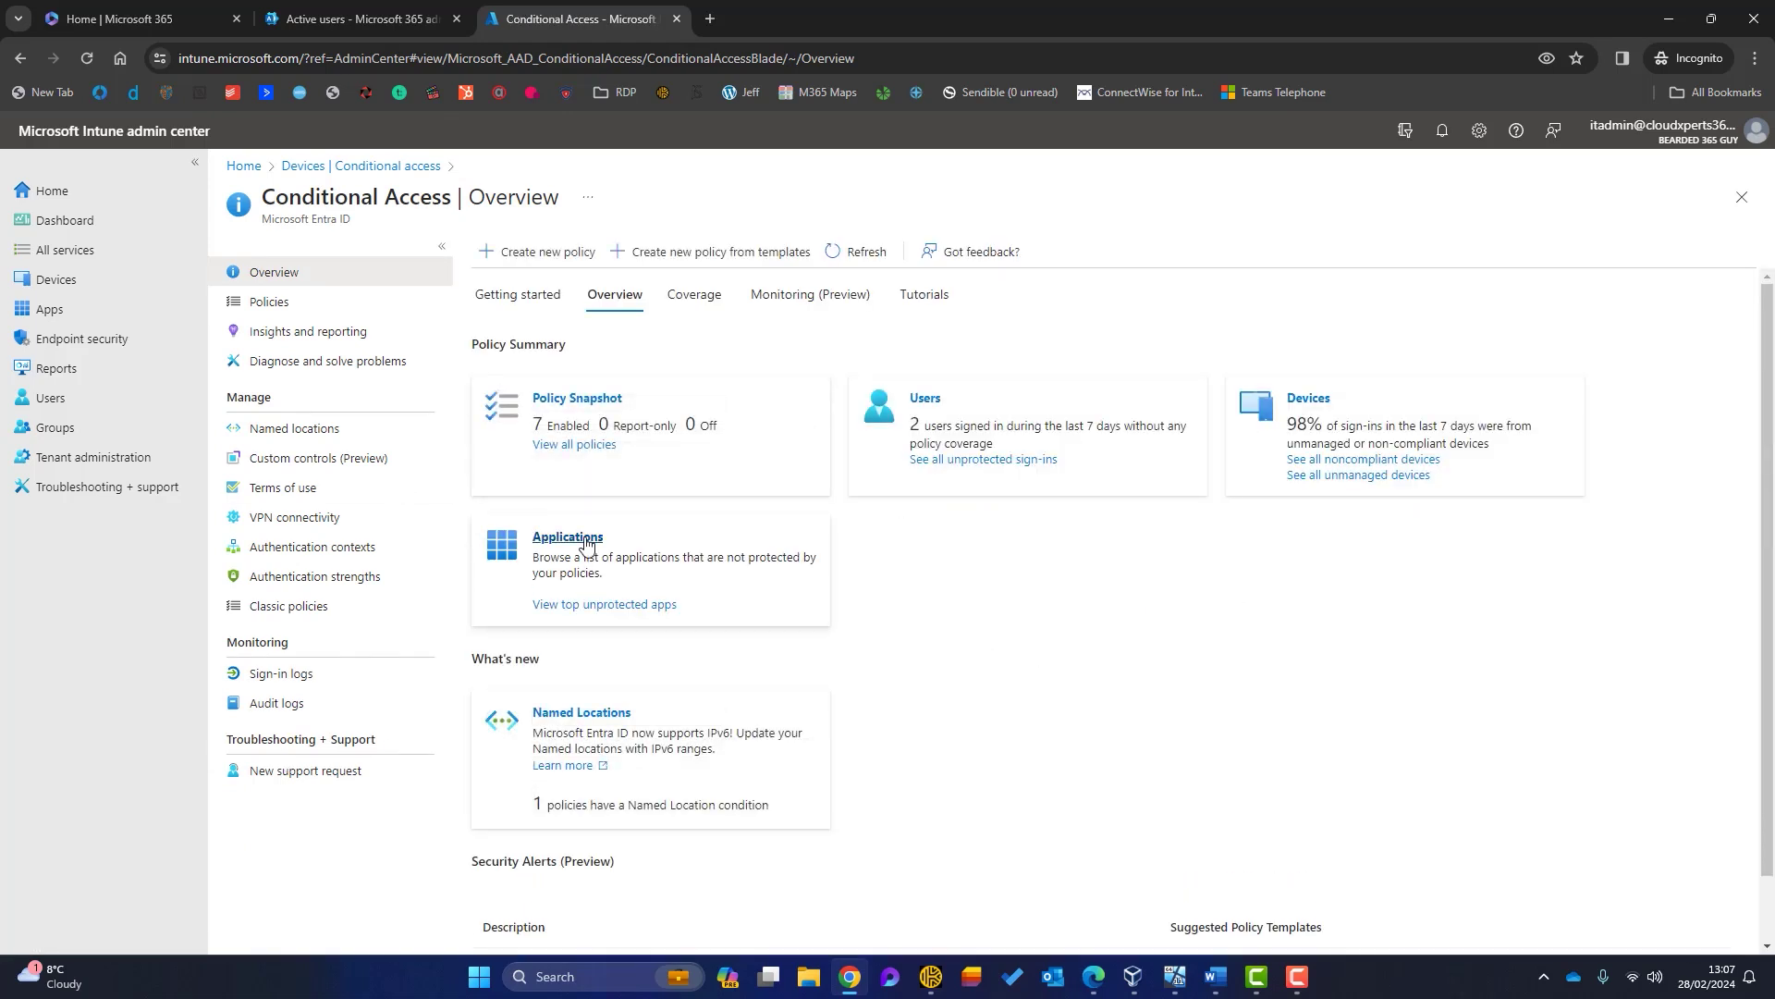
click(268, 301)
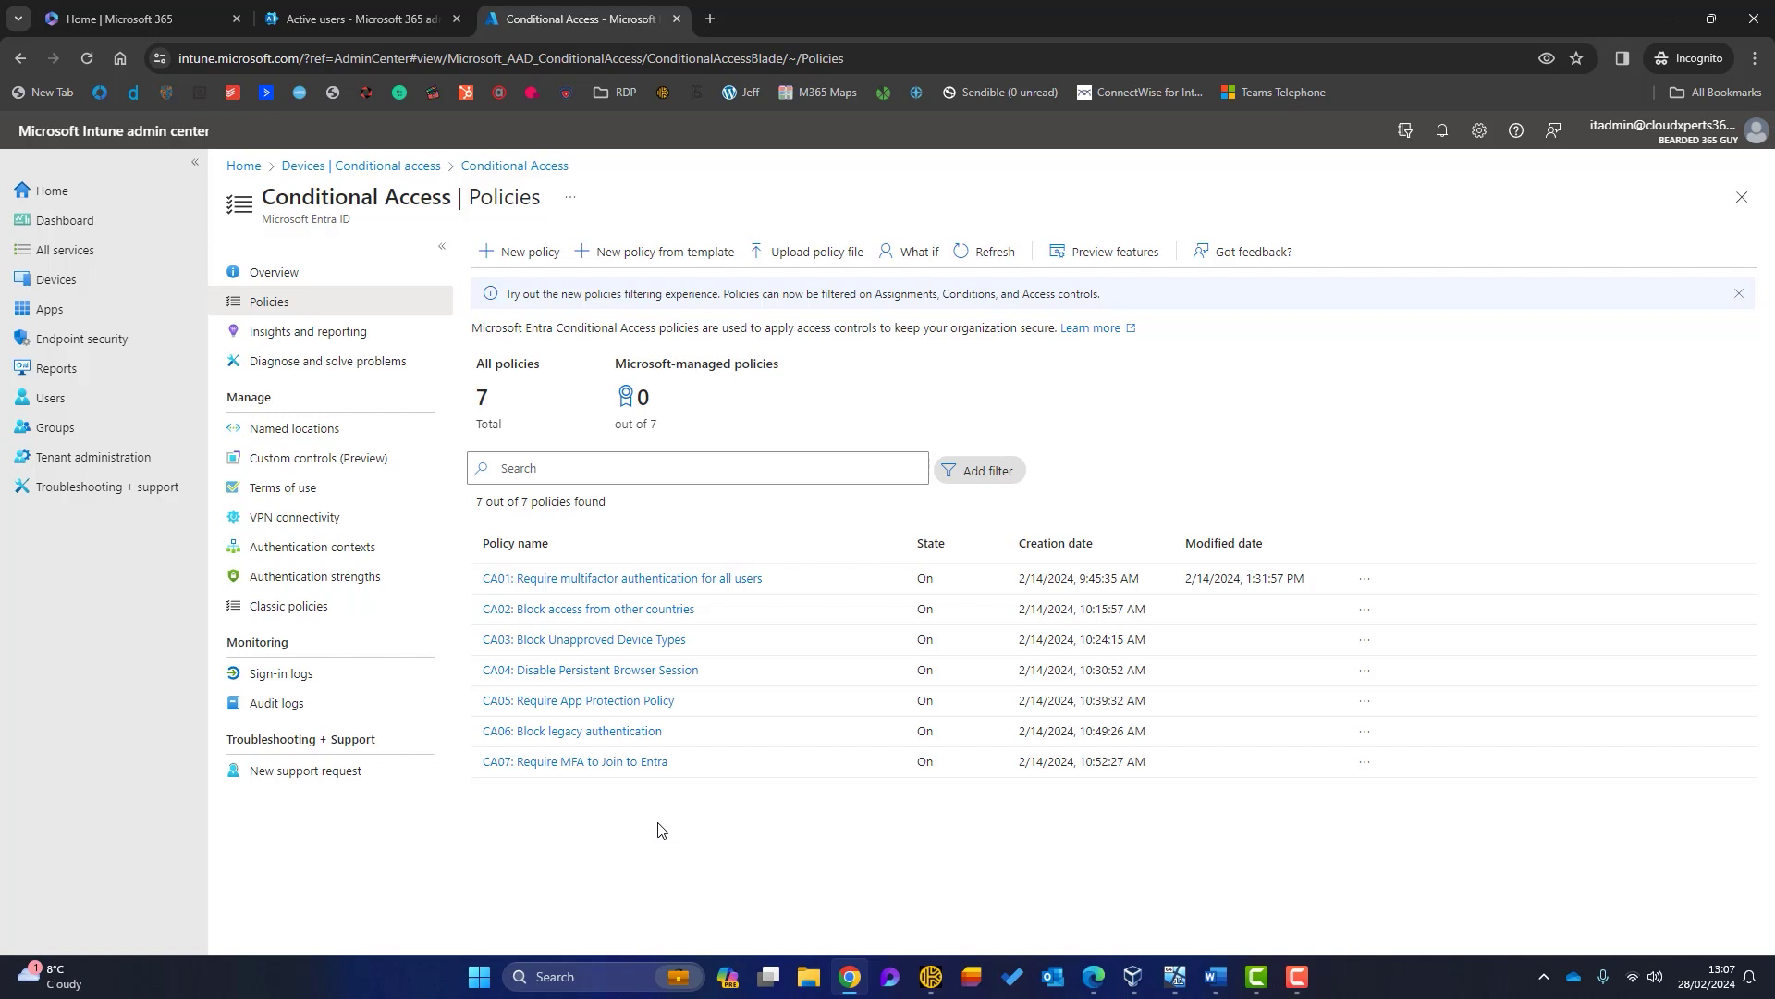
click(538, 251)
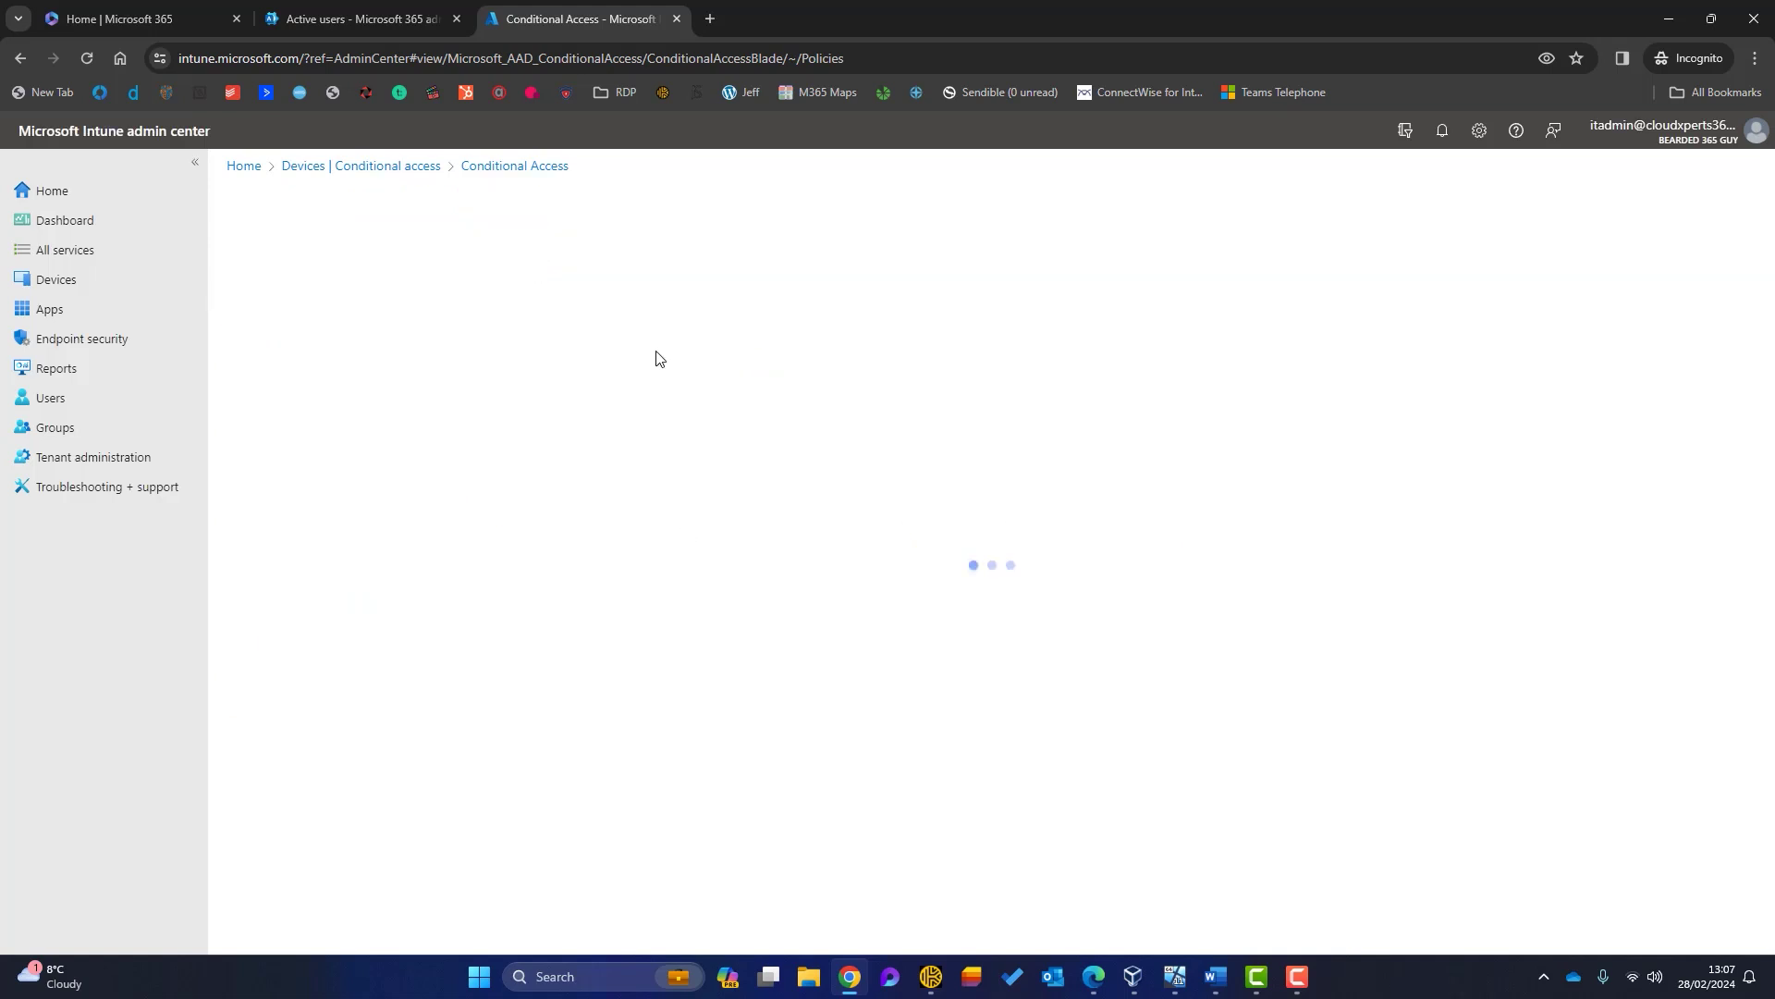
Step: Name the policy 'CA08: Block Personal Devices' and apply it to all users except the admin account
click(354, 365)
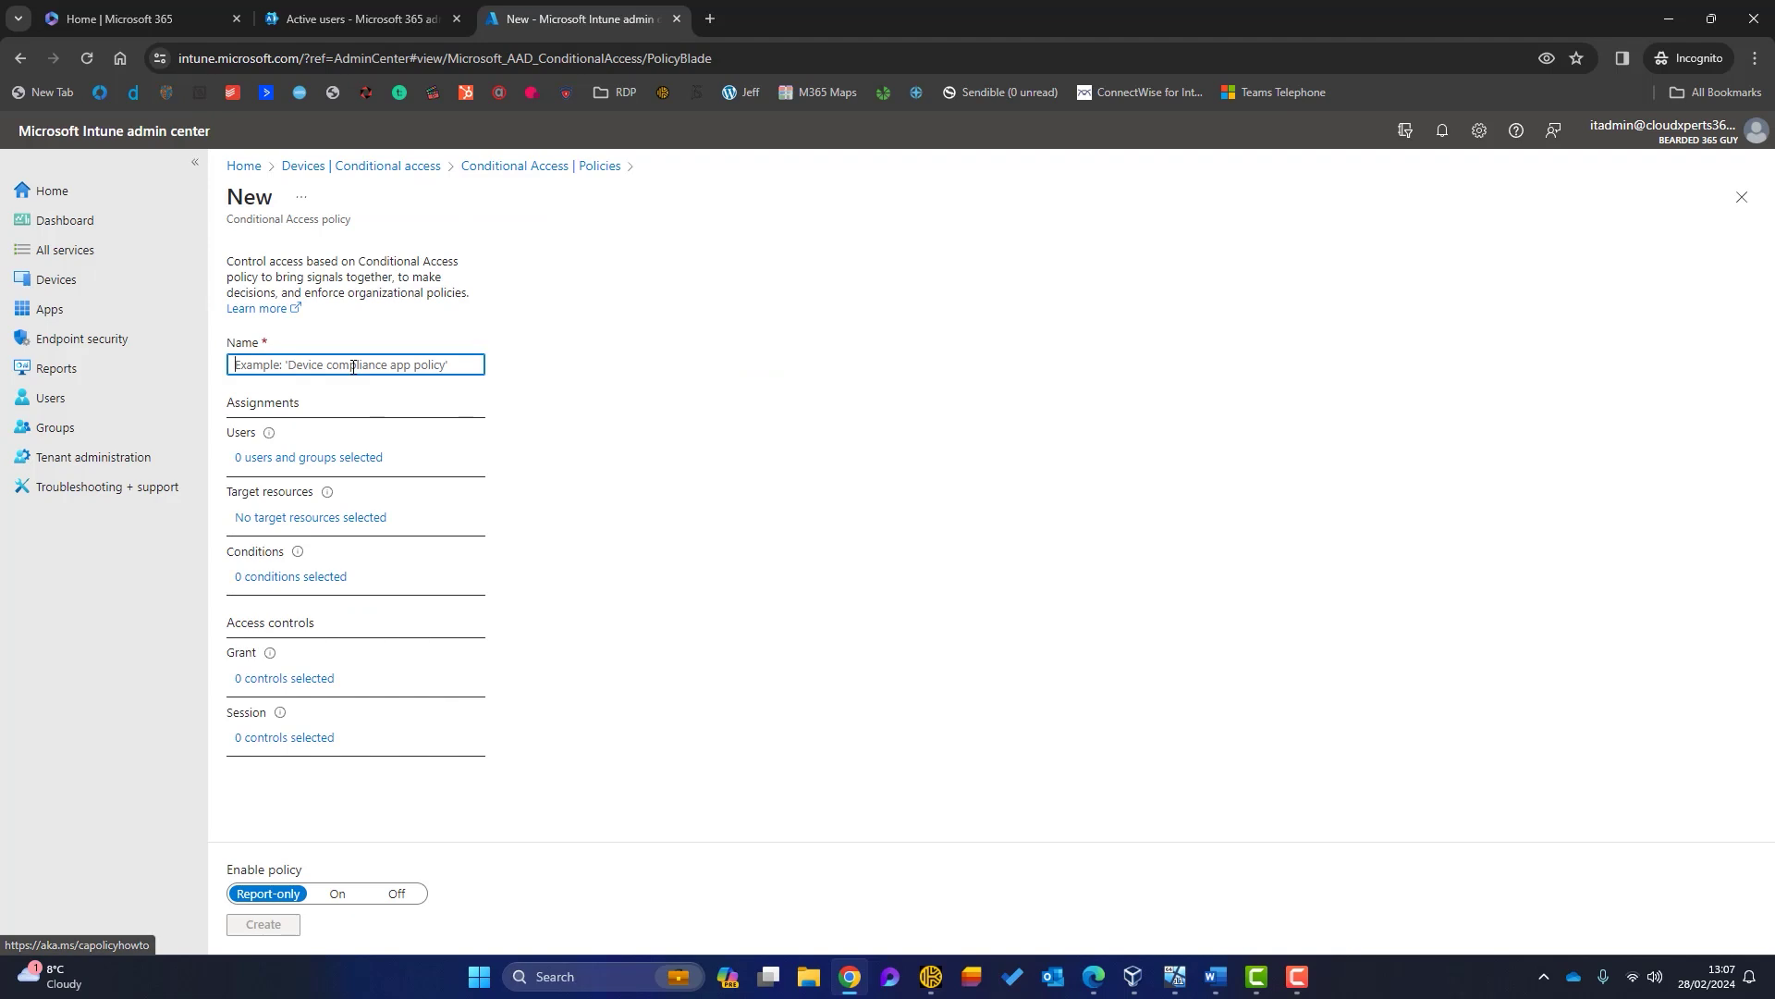
text(CA08: Block Personal Devices)
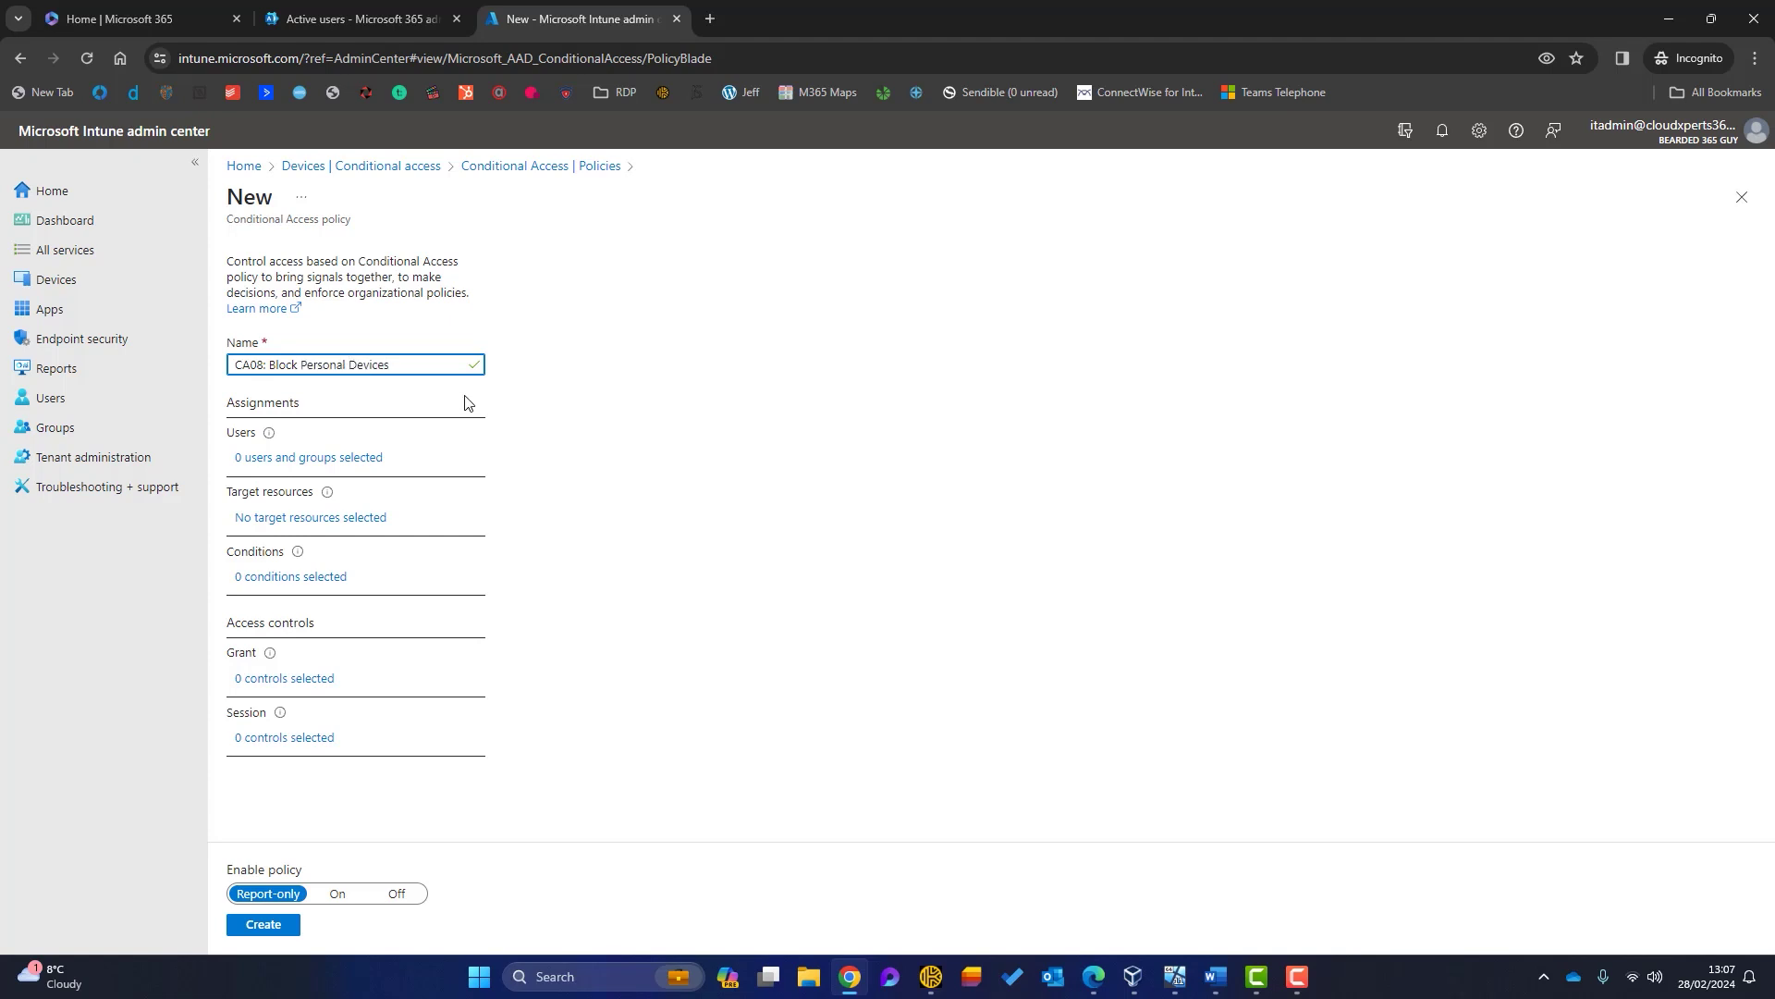
click(379, 459)
click(524, 408)
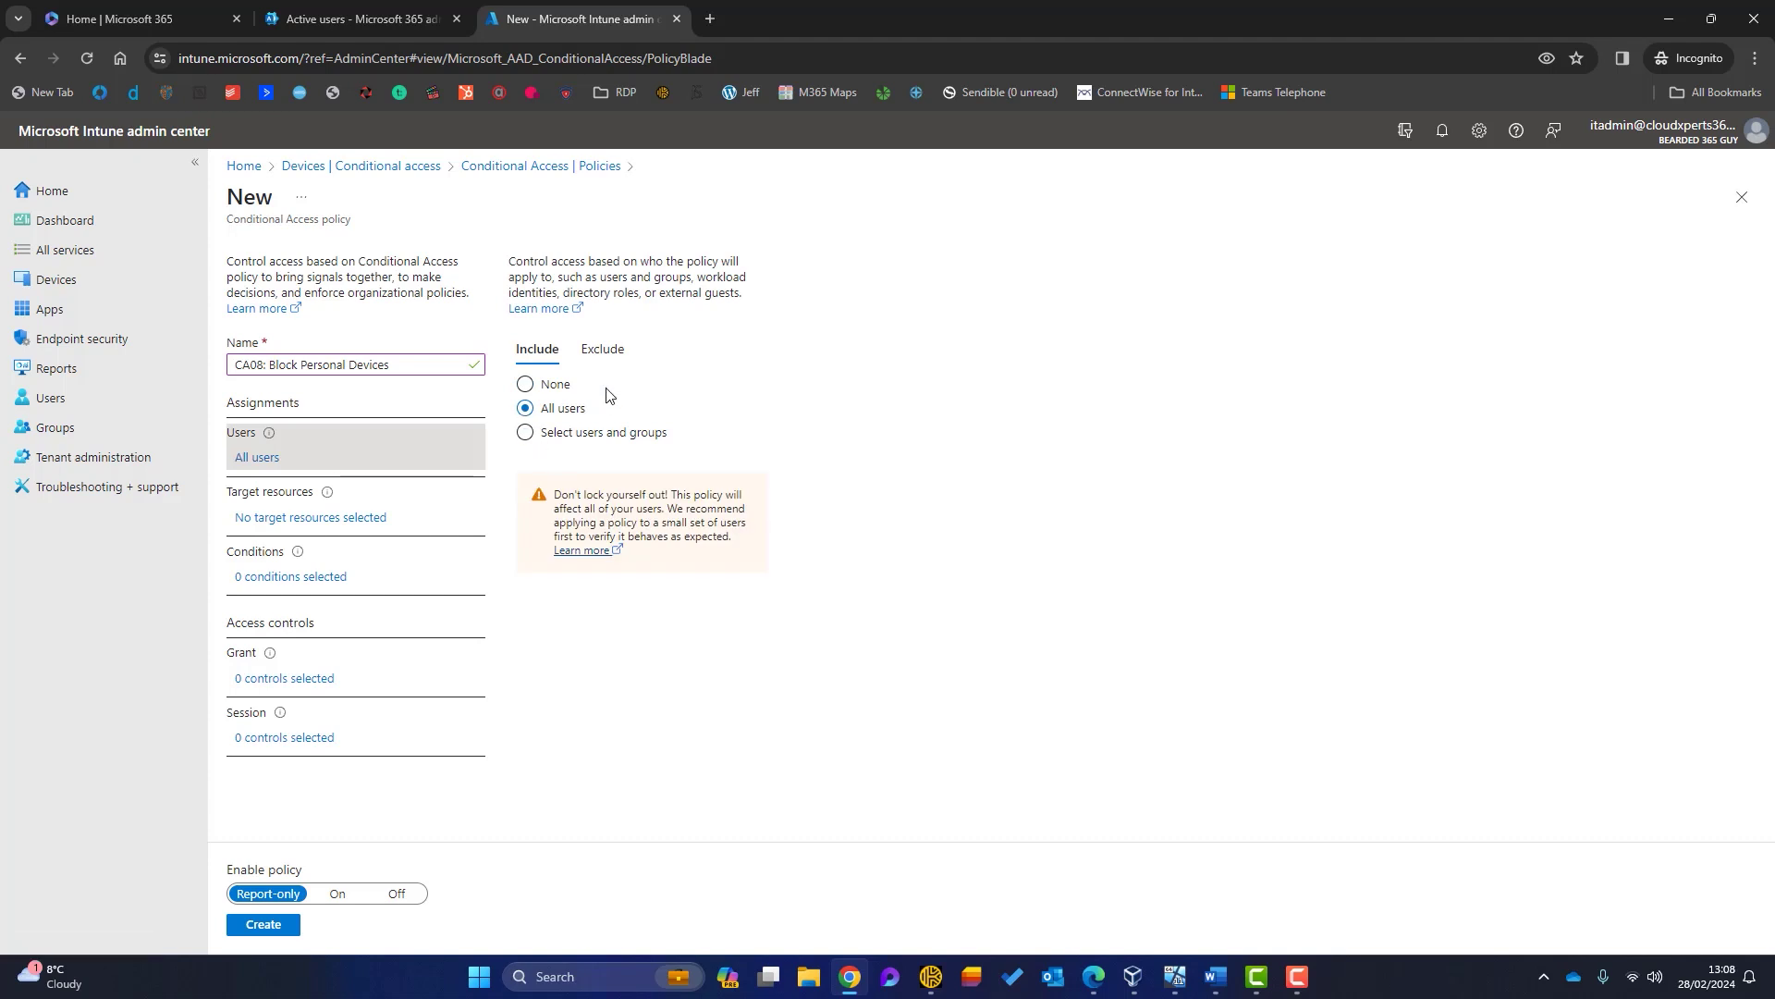
click(608, 354)
click(542, 490)
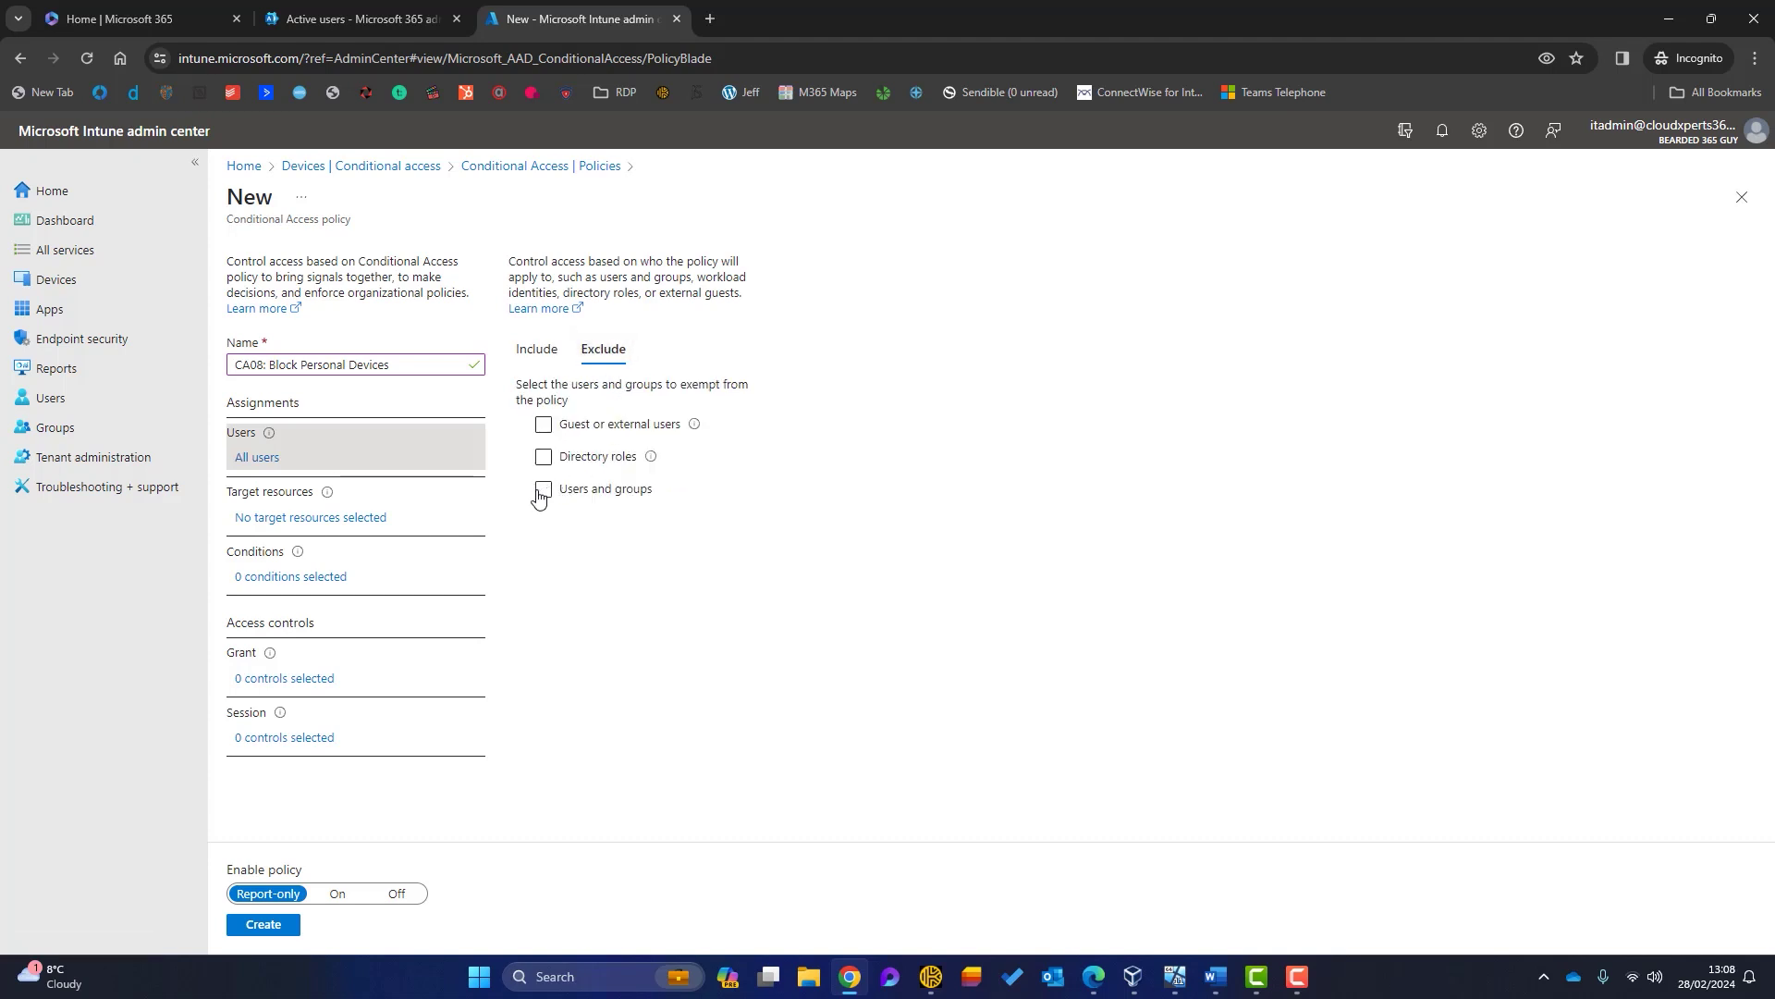
click(542, 489)
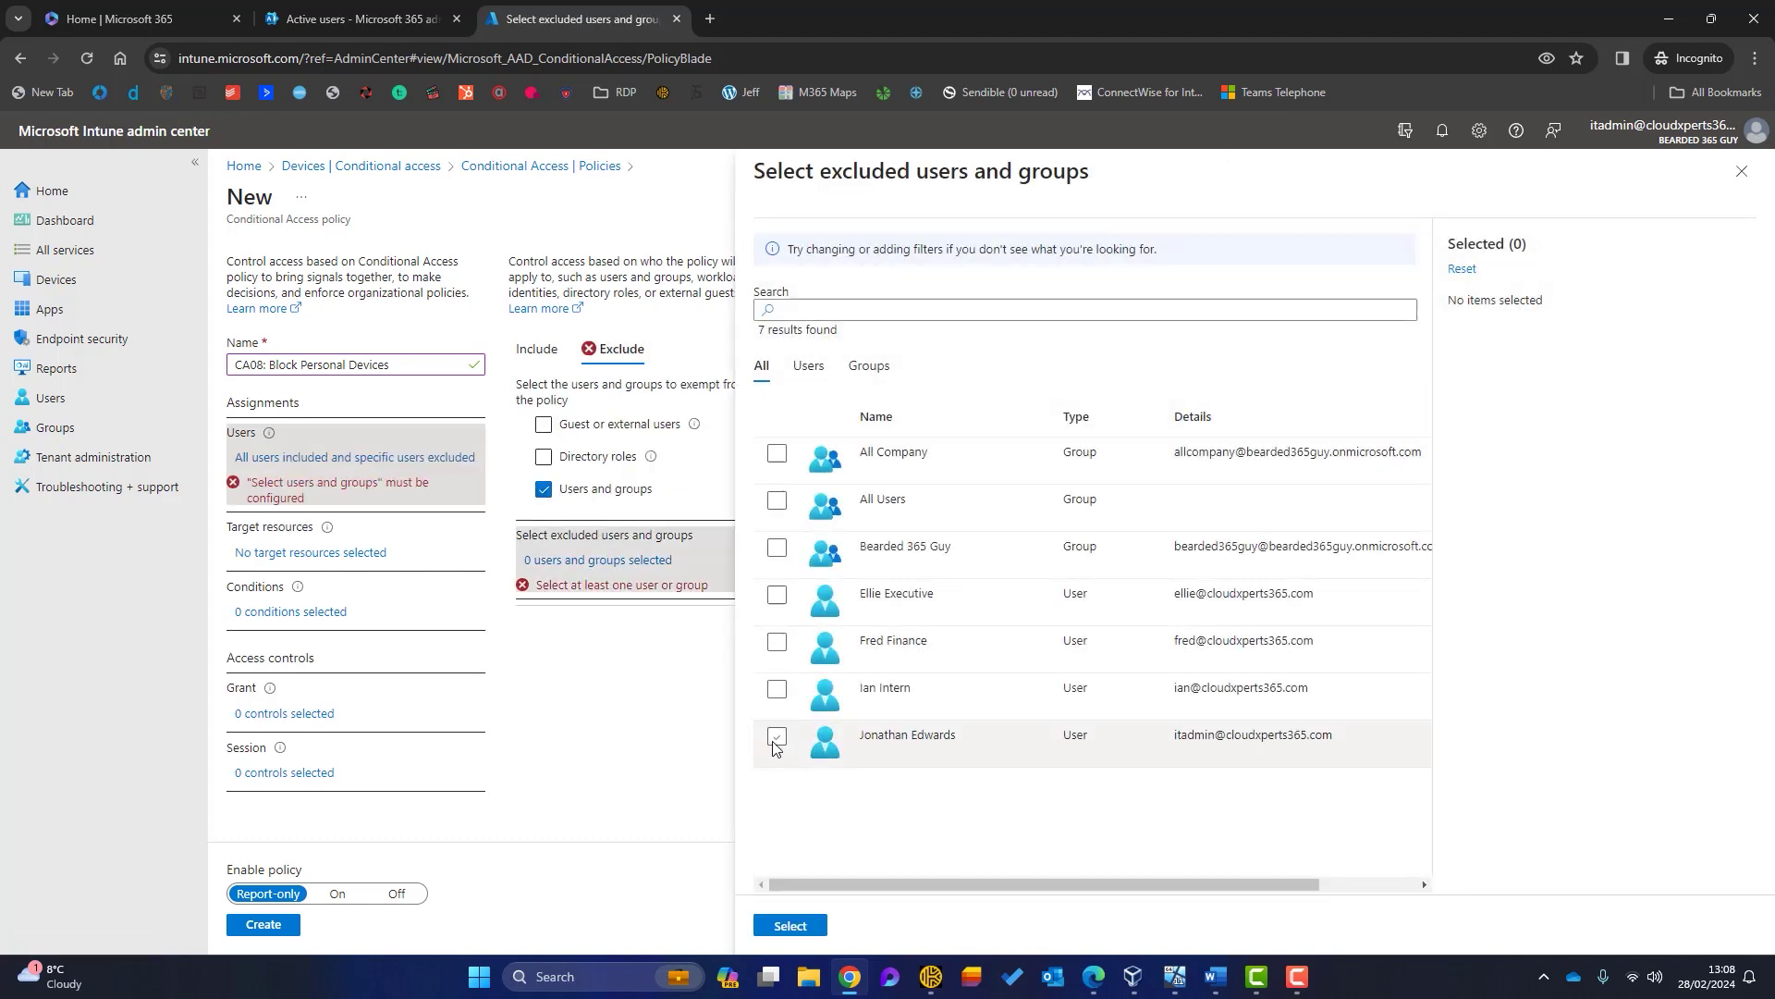
click(775, 743)
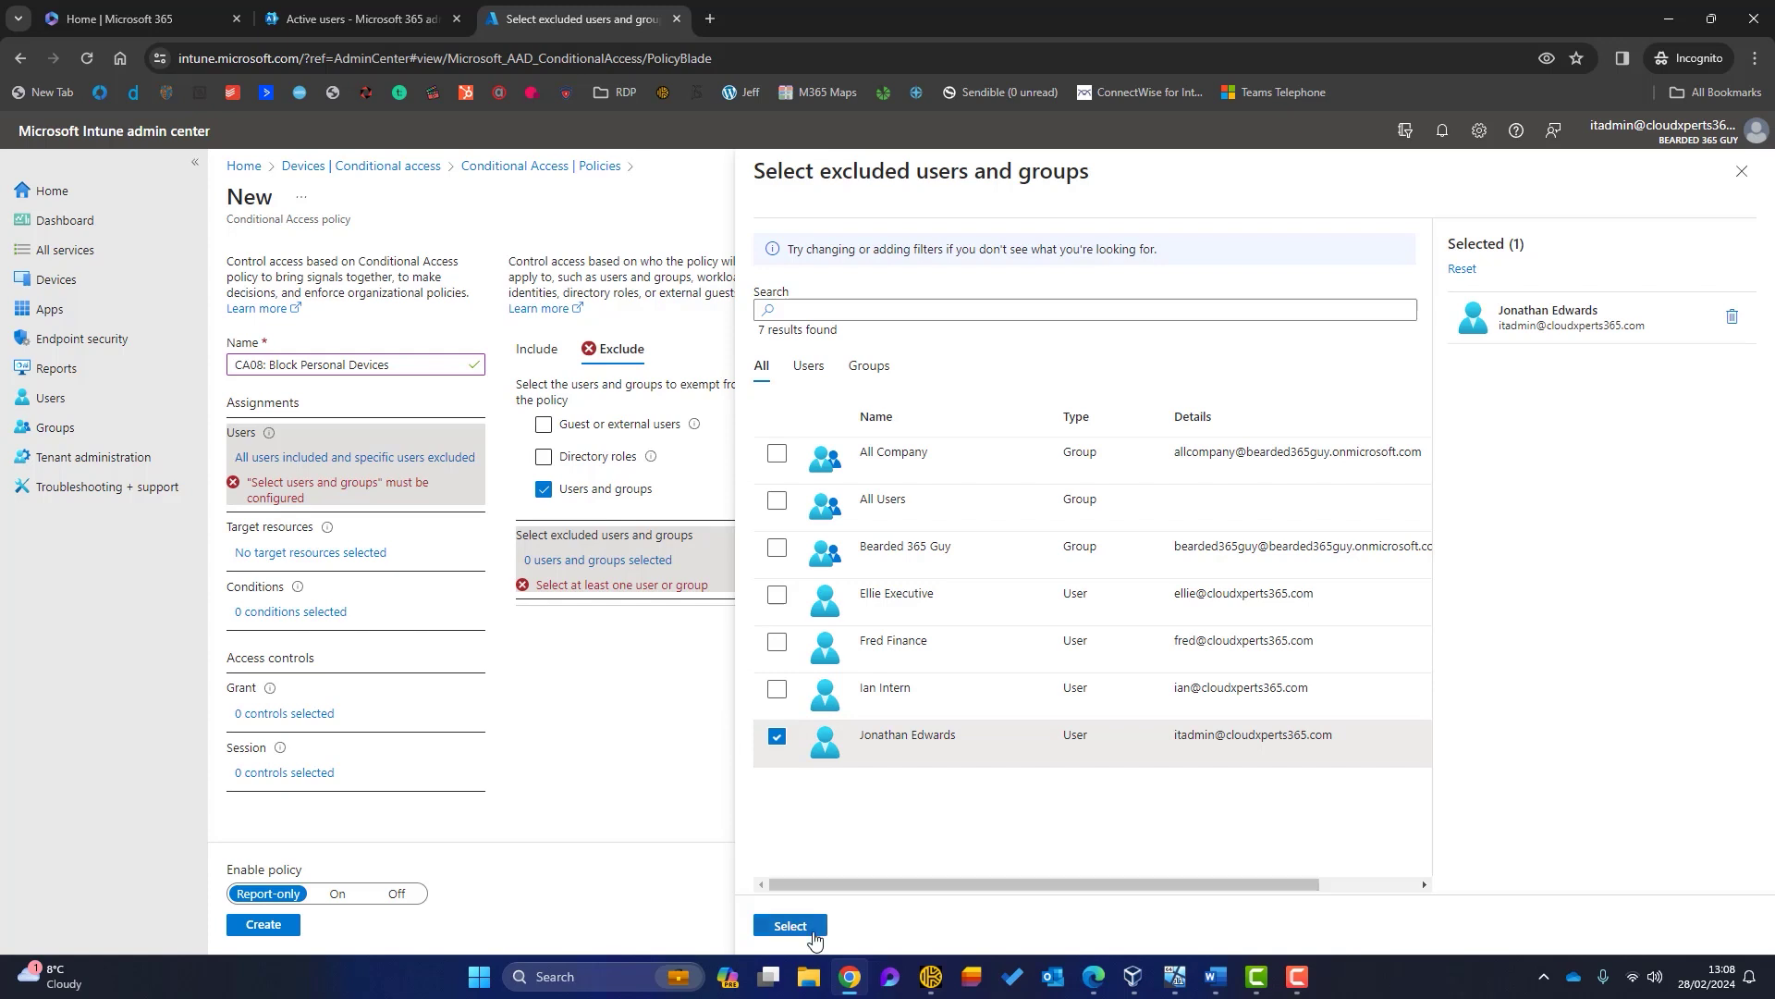
click(791, 925)
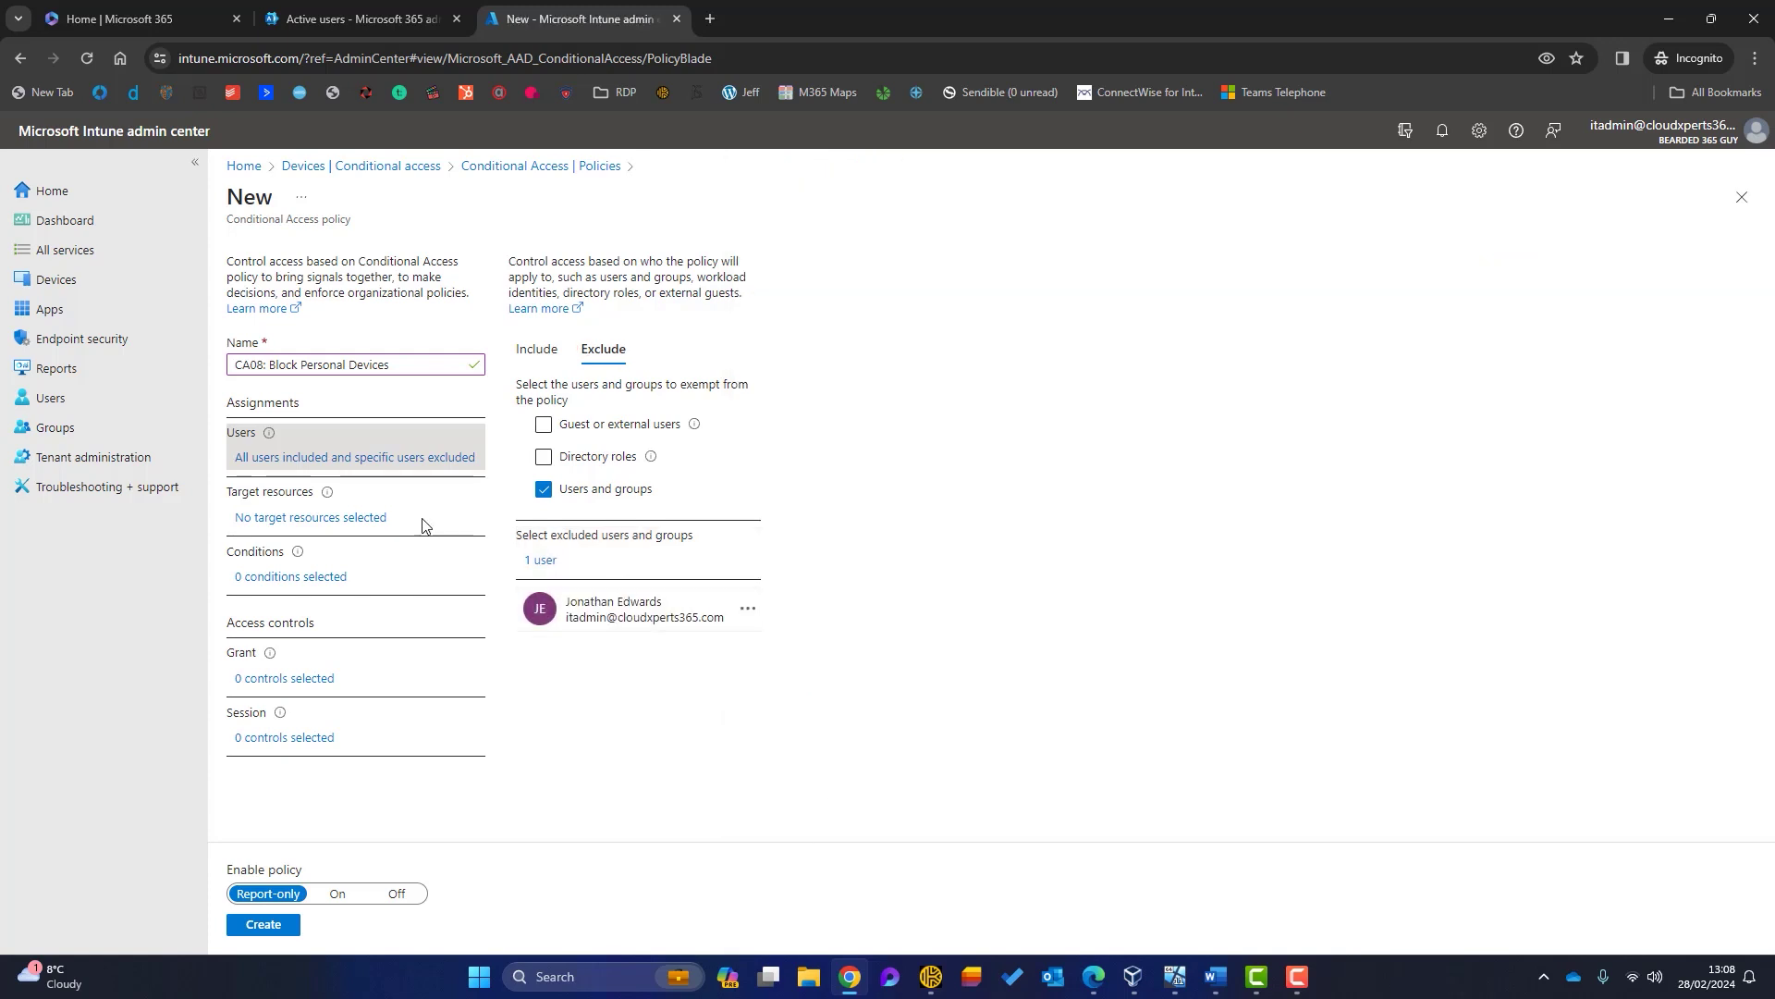
Step: Target all cloud apps and turn on the device platform condition
click(369, 522)
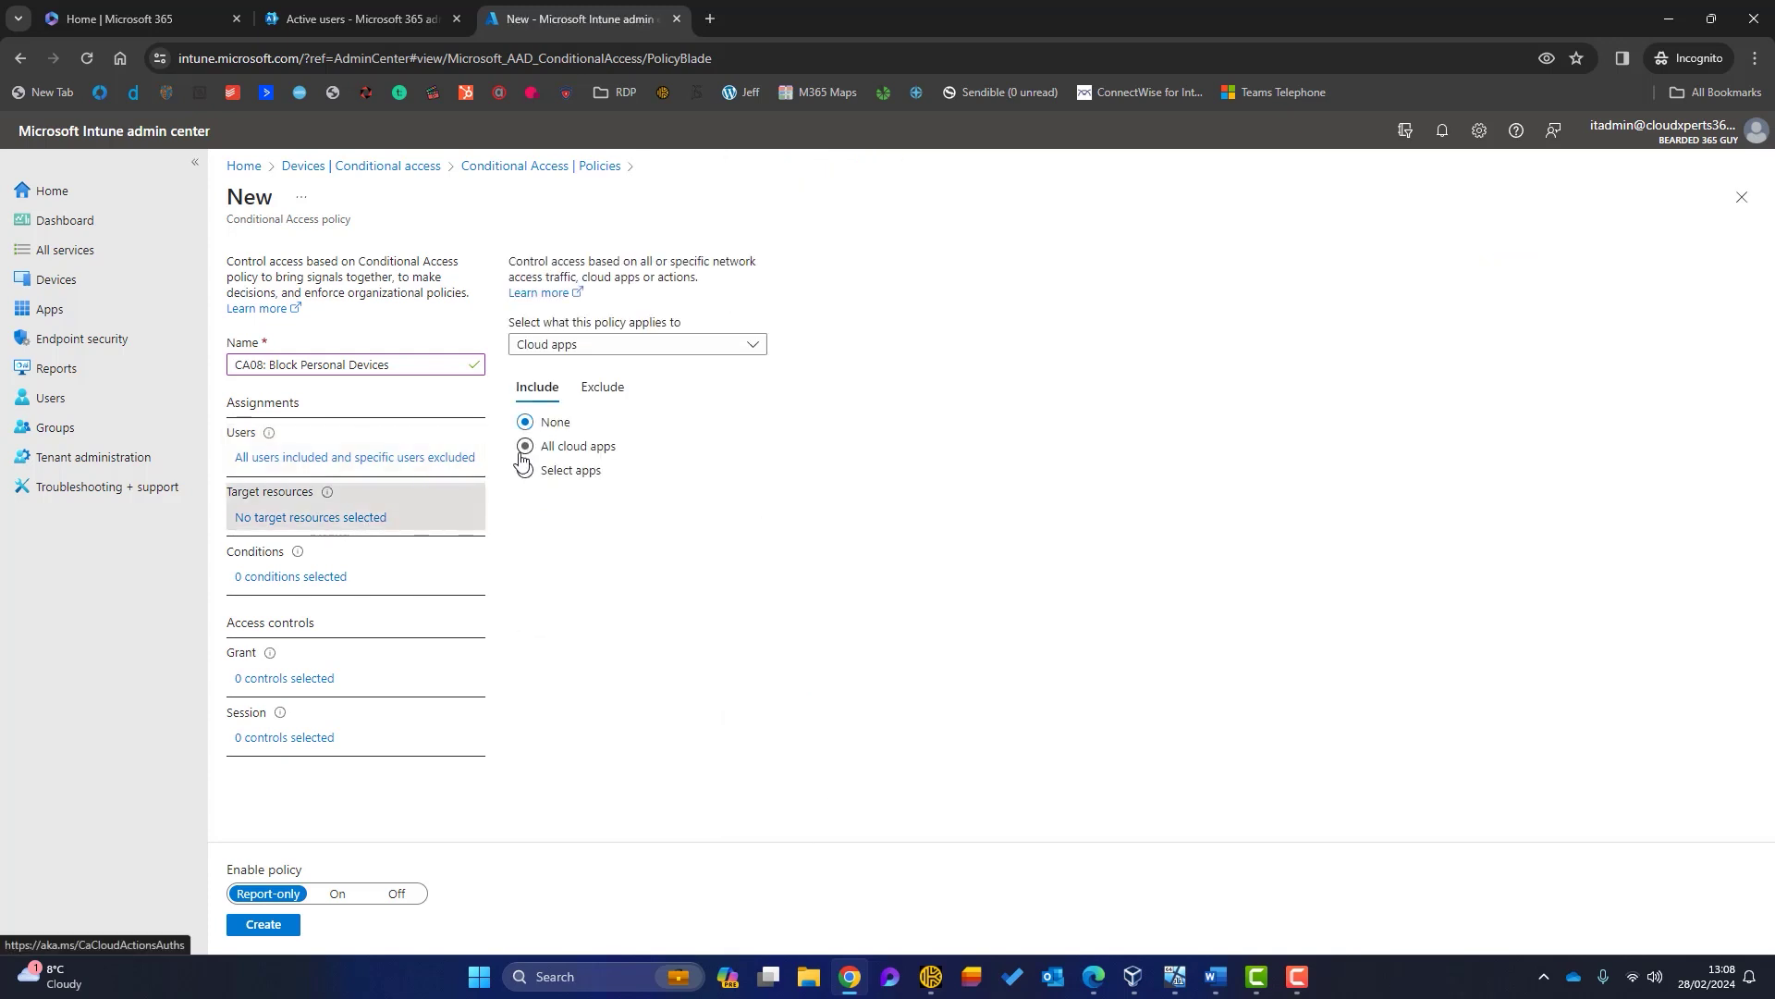
click(523, 447)
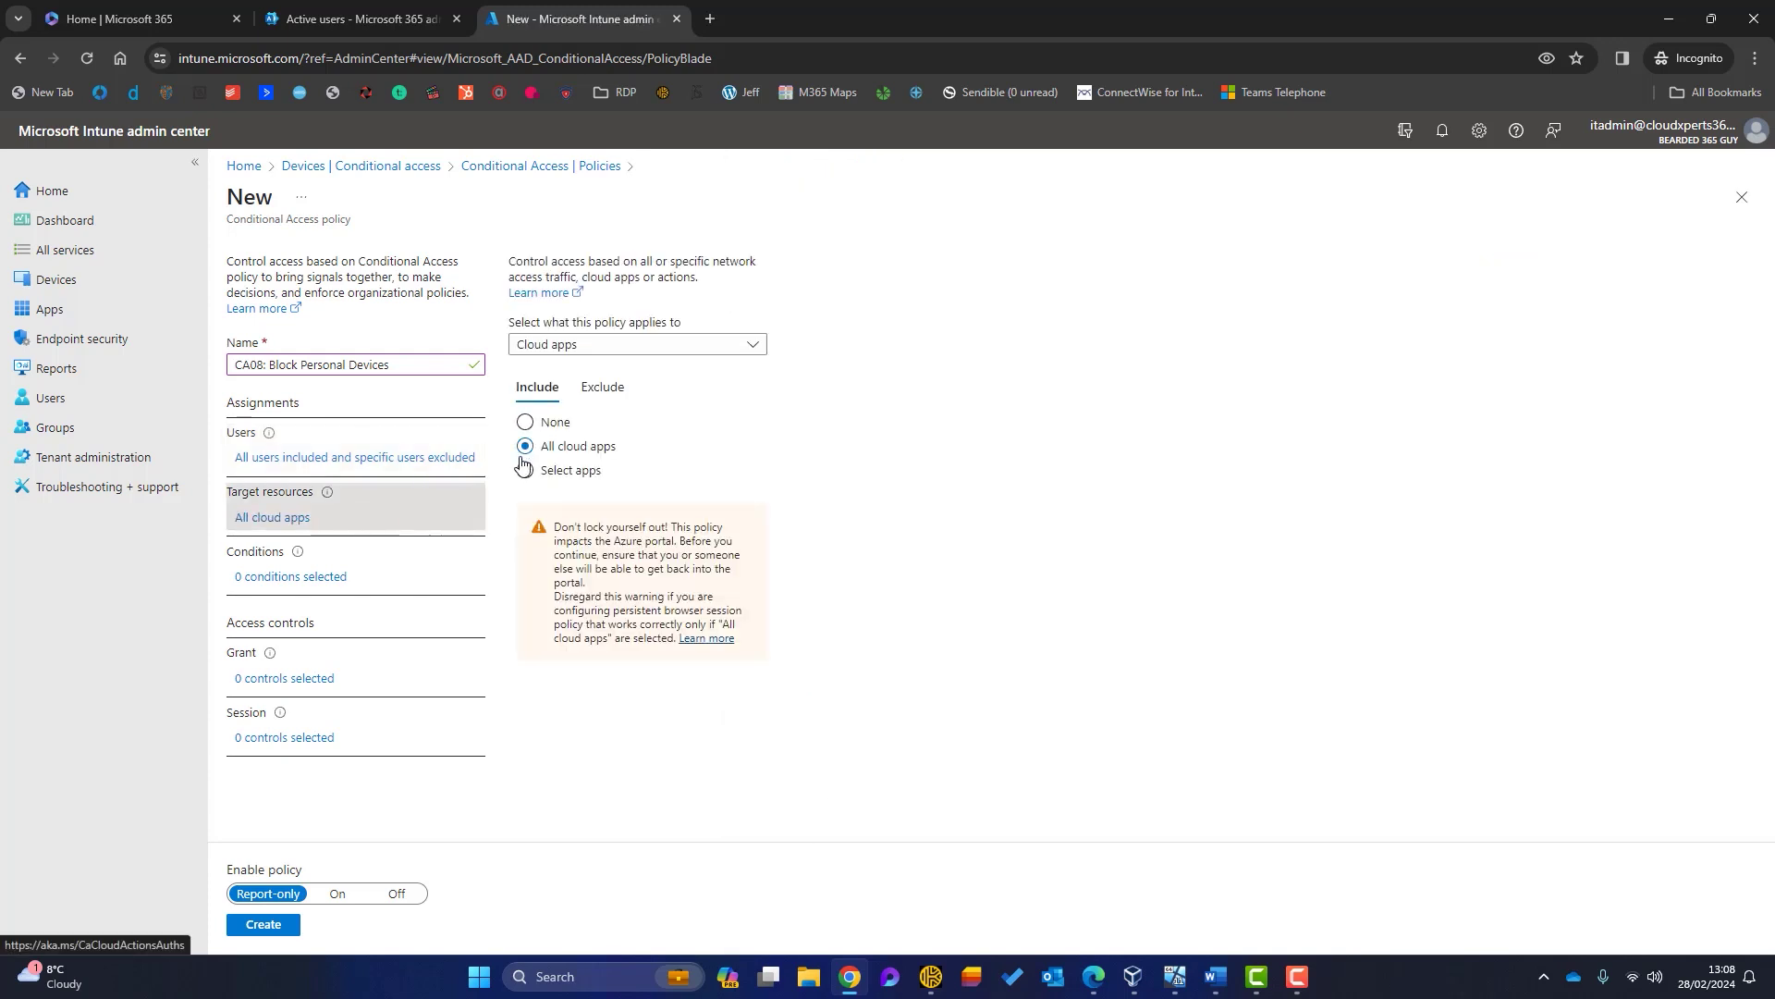
click(332, 575)
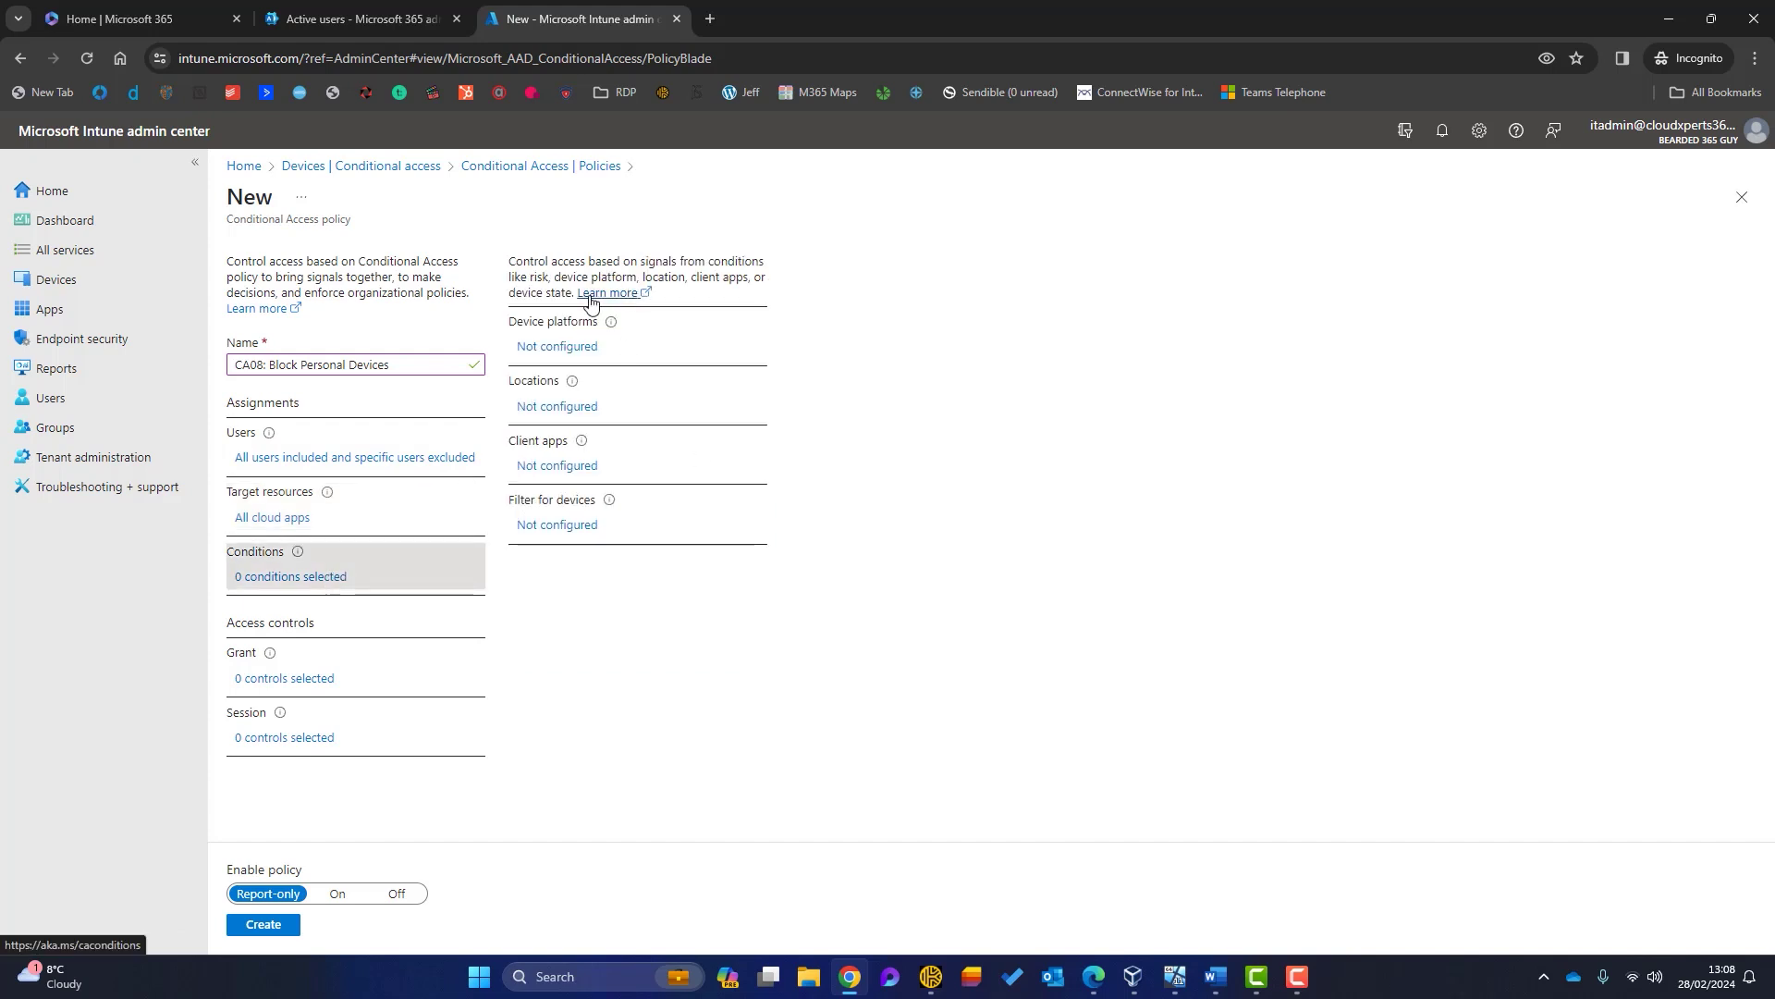
click(543, 348)
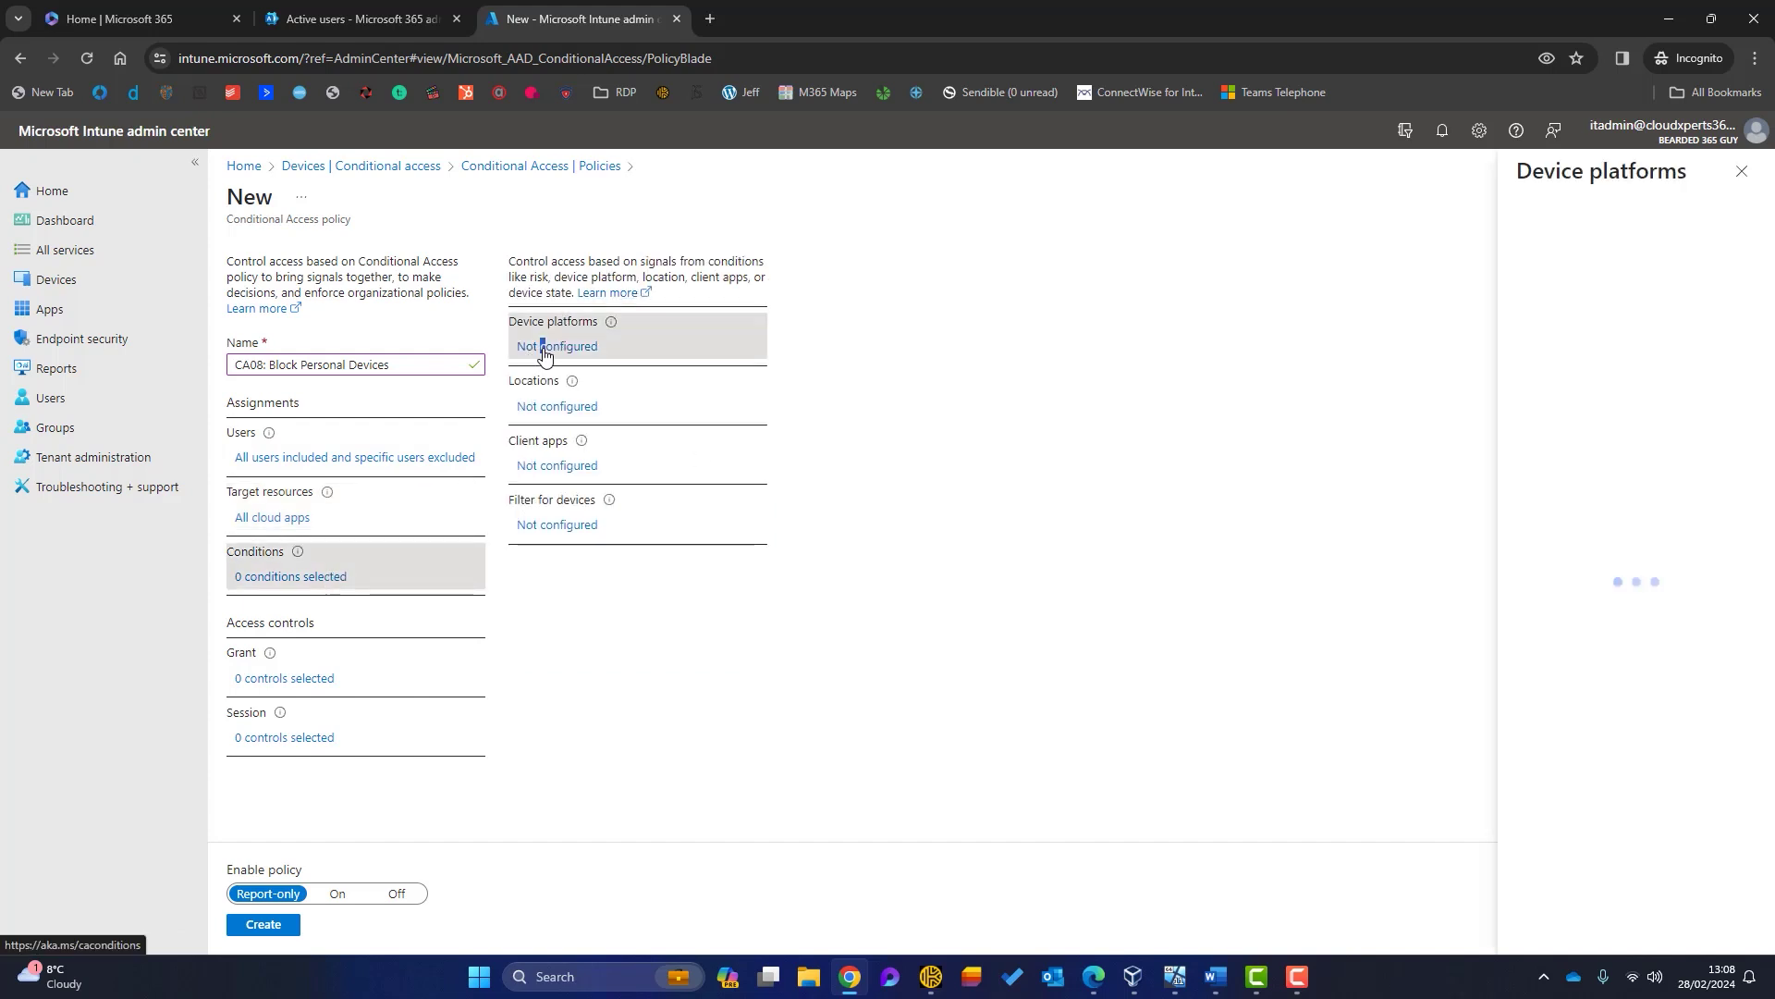
click(1553, 304)
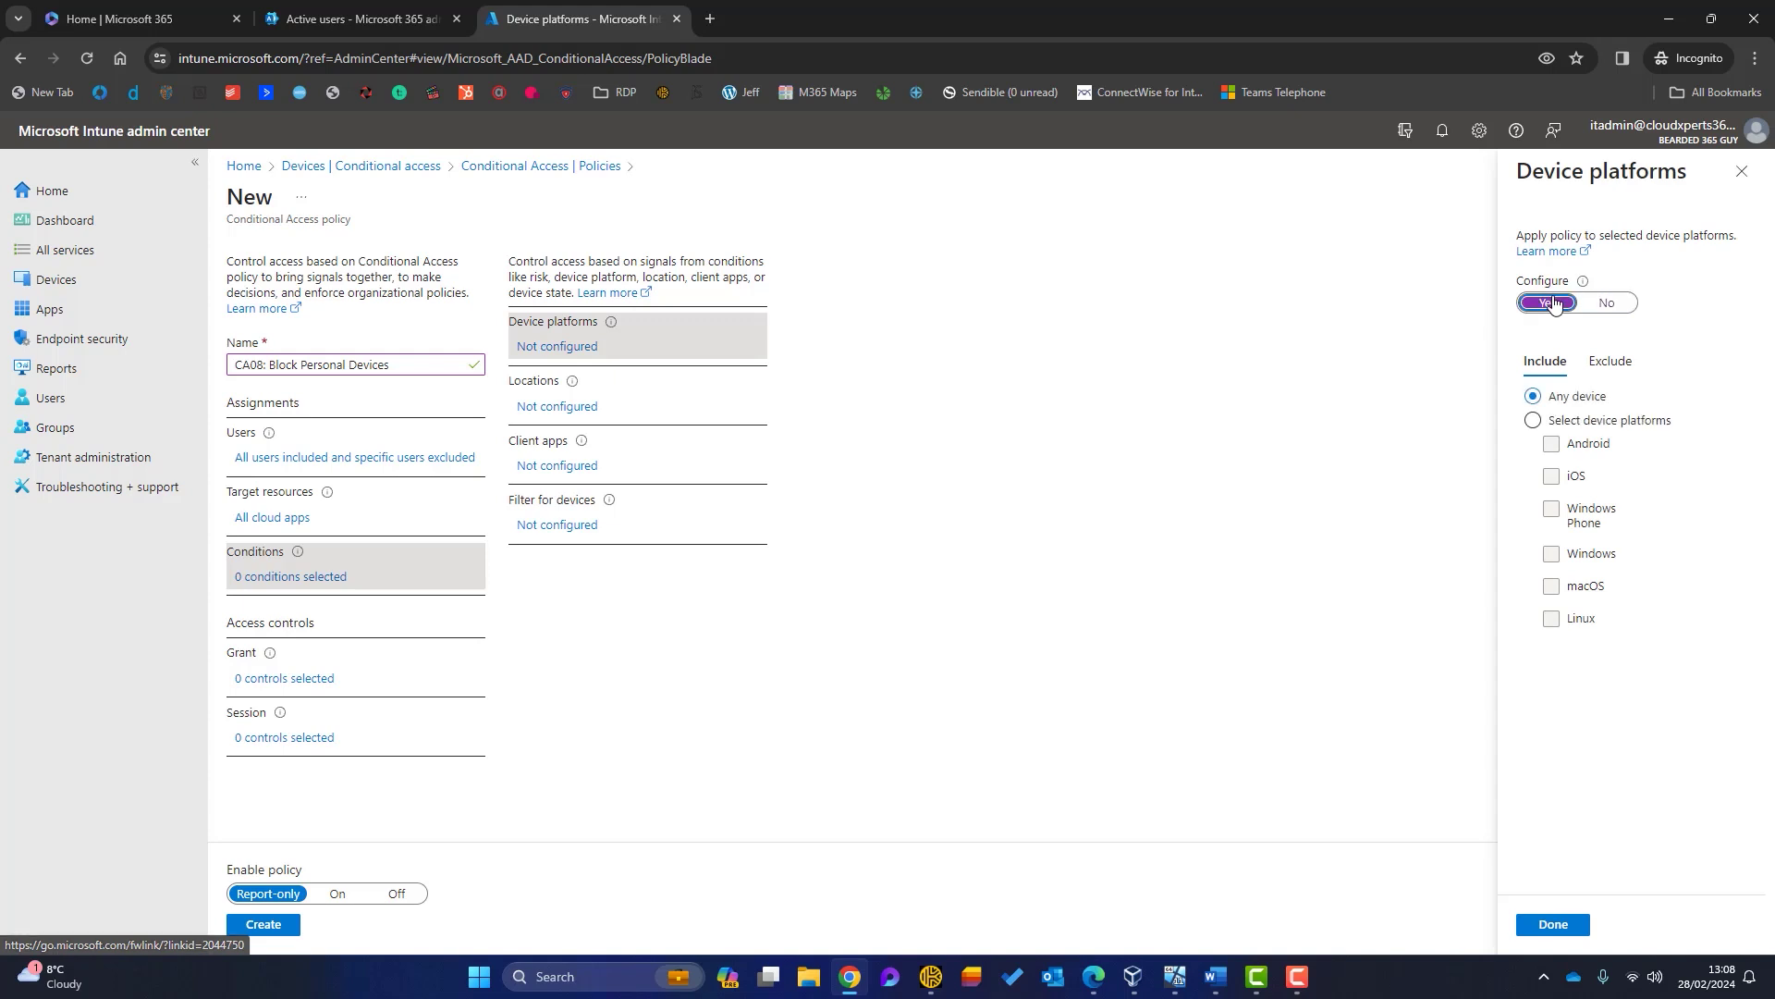
Step: Limit the device platform condition to Windows and macOS
click(1533, 421)
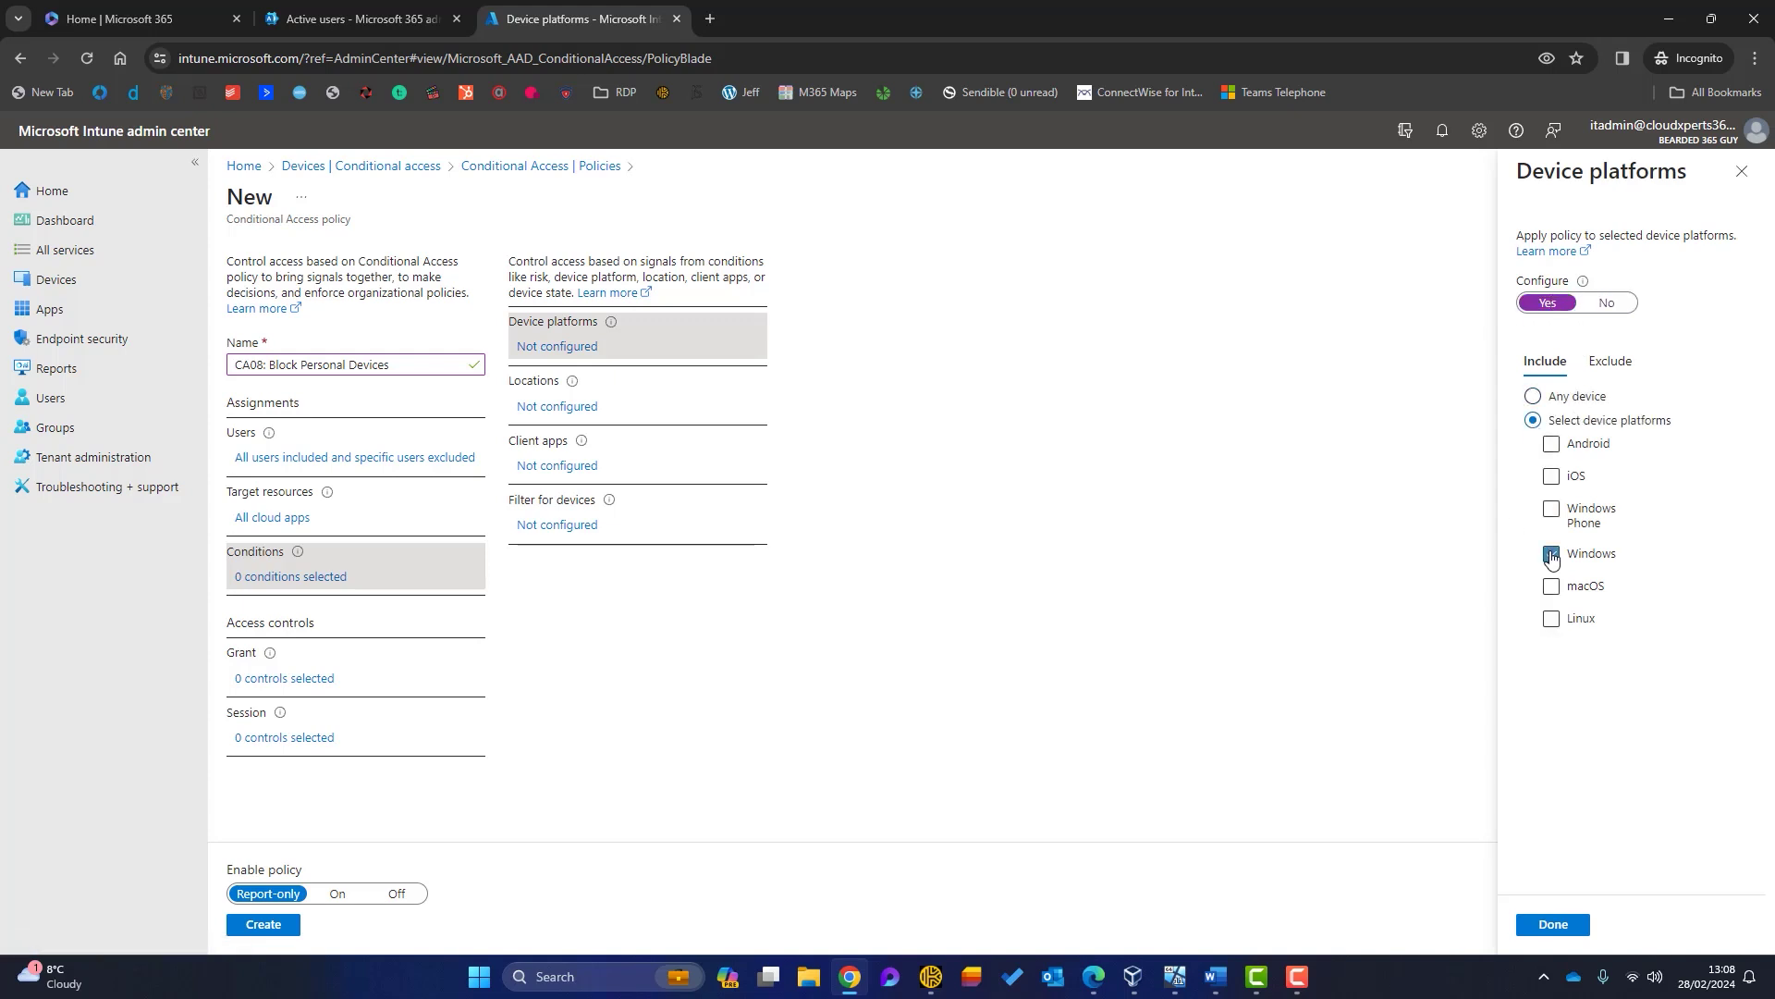
click(1552, 586)
click(1552, 924)
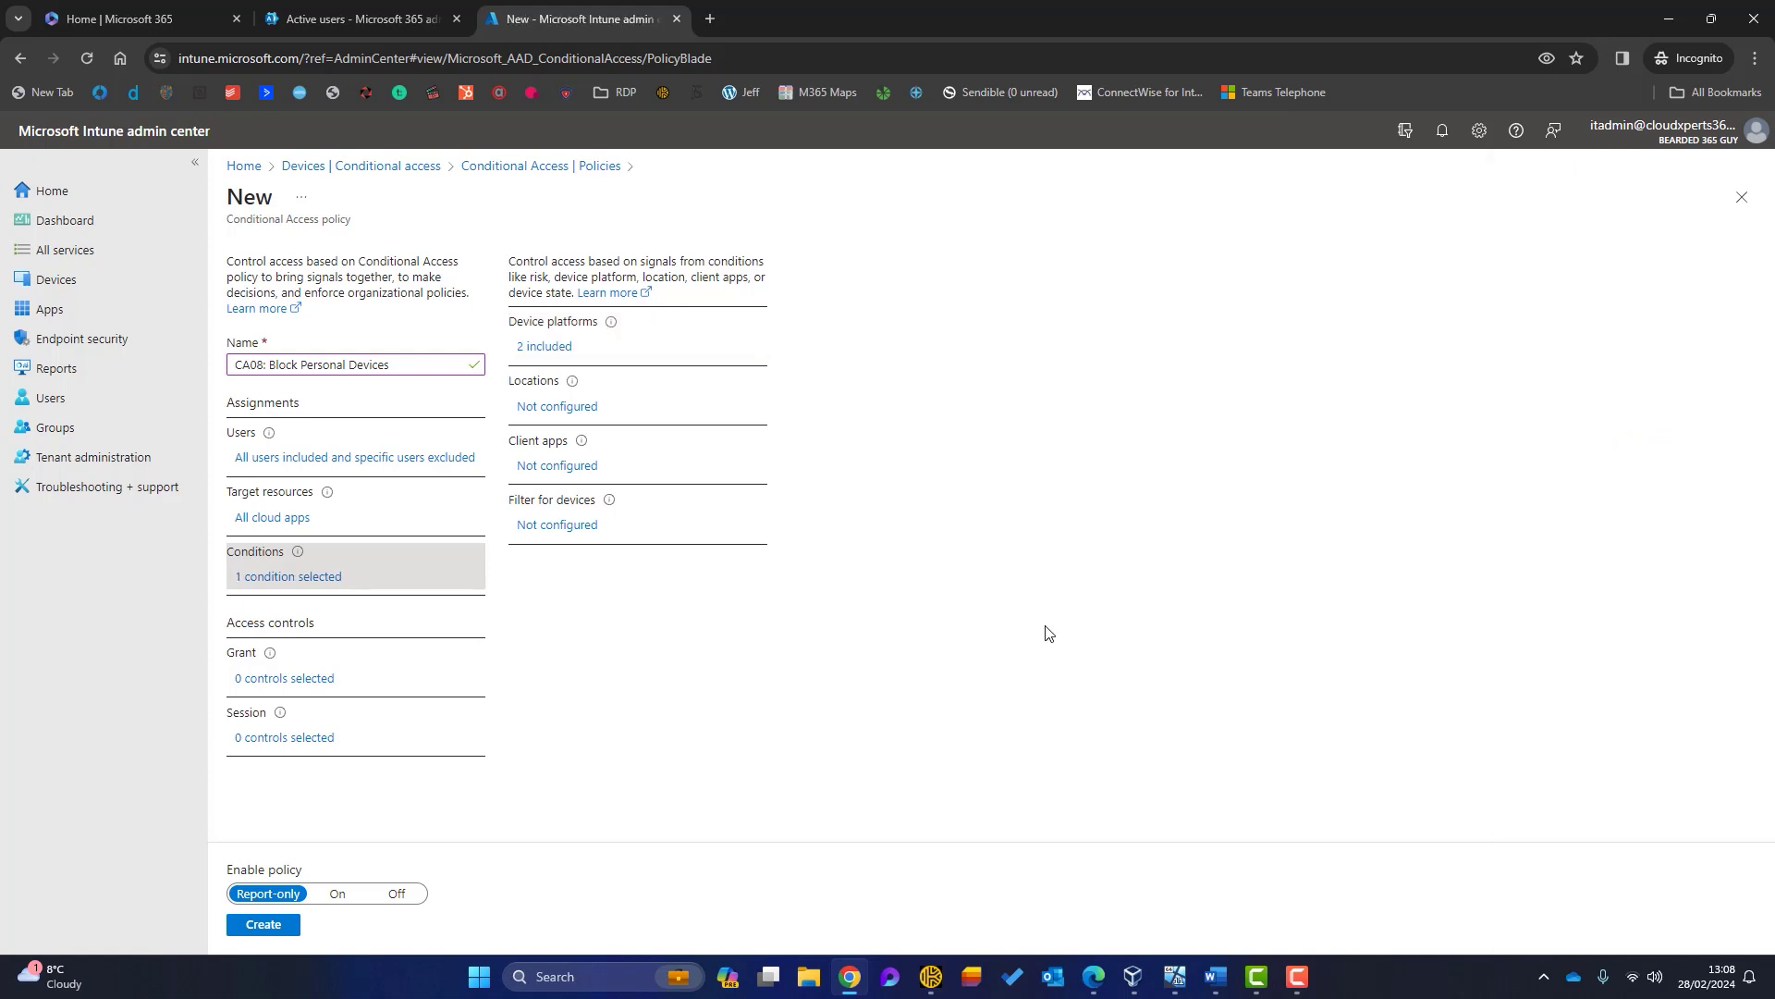
Step: Enable the client apps condition for all four client app types
click(554, 465)
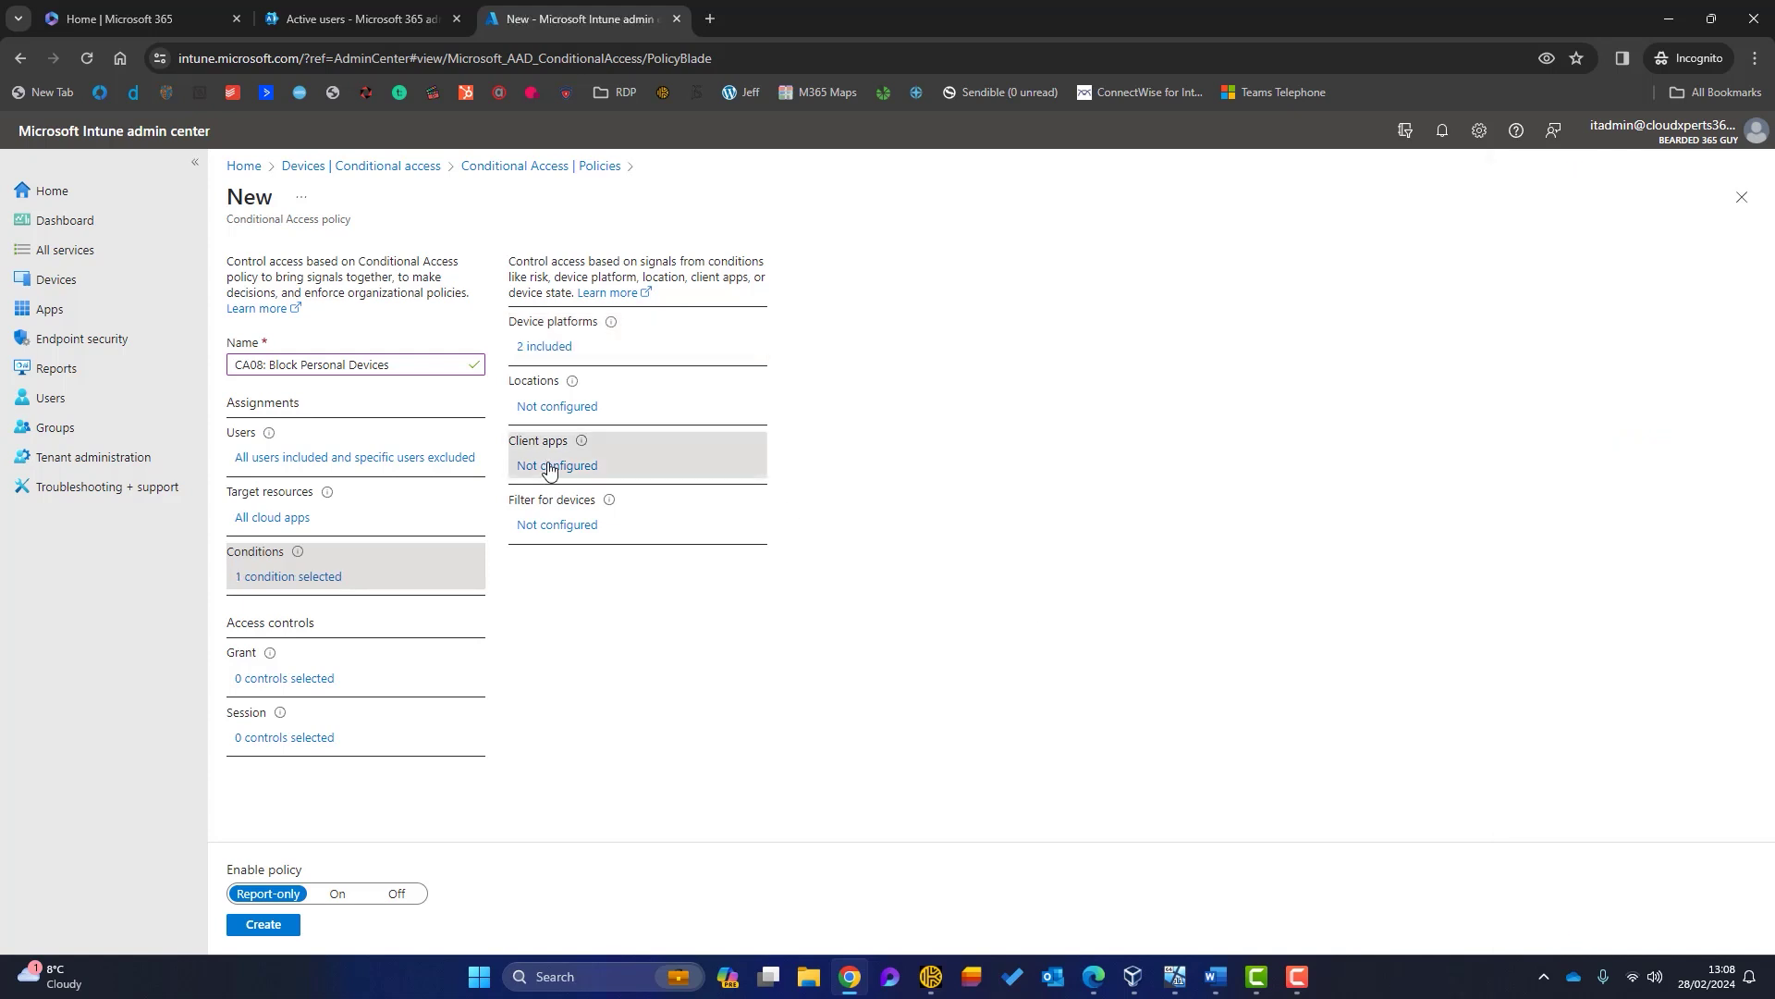
click(1564, 321)
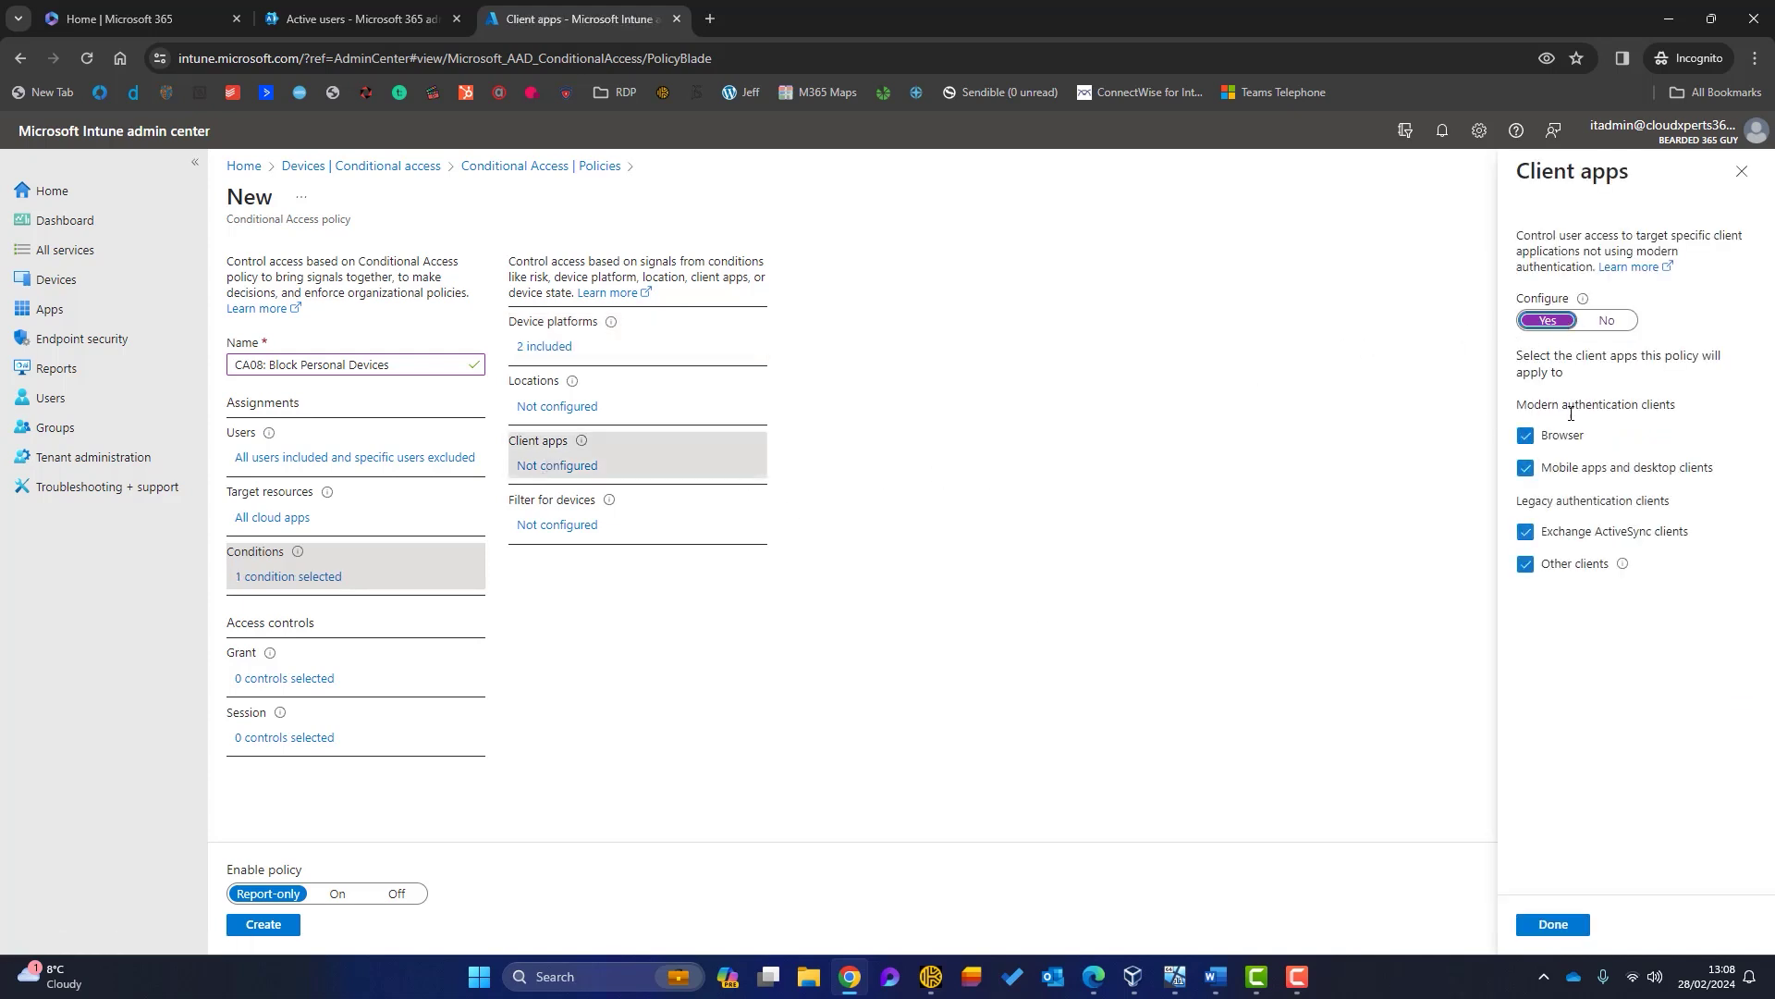
click(1546, 924)
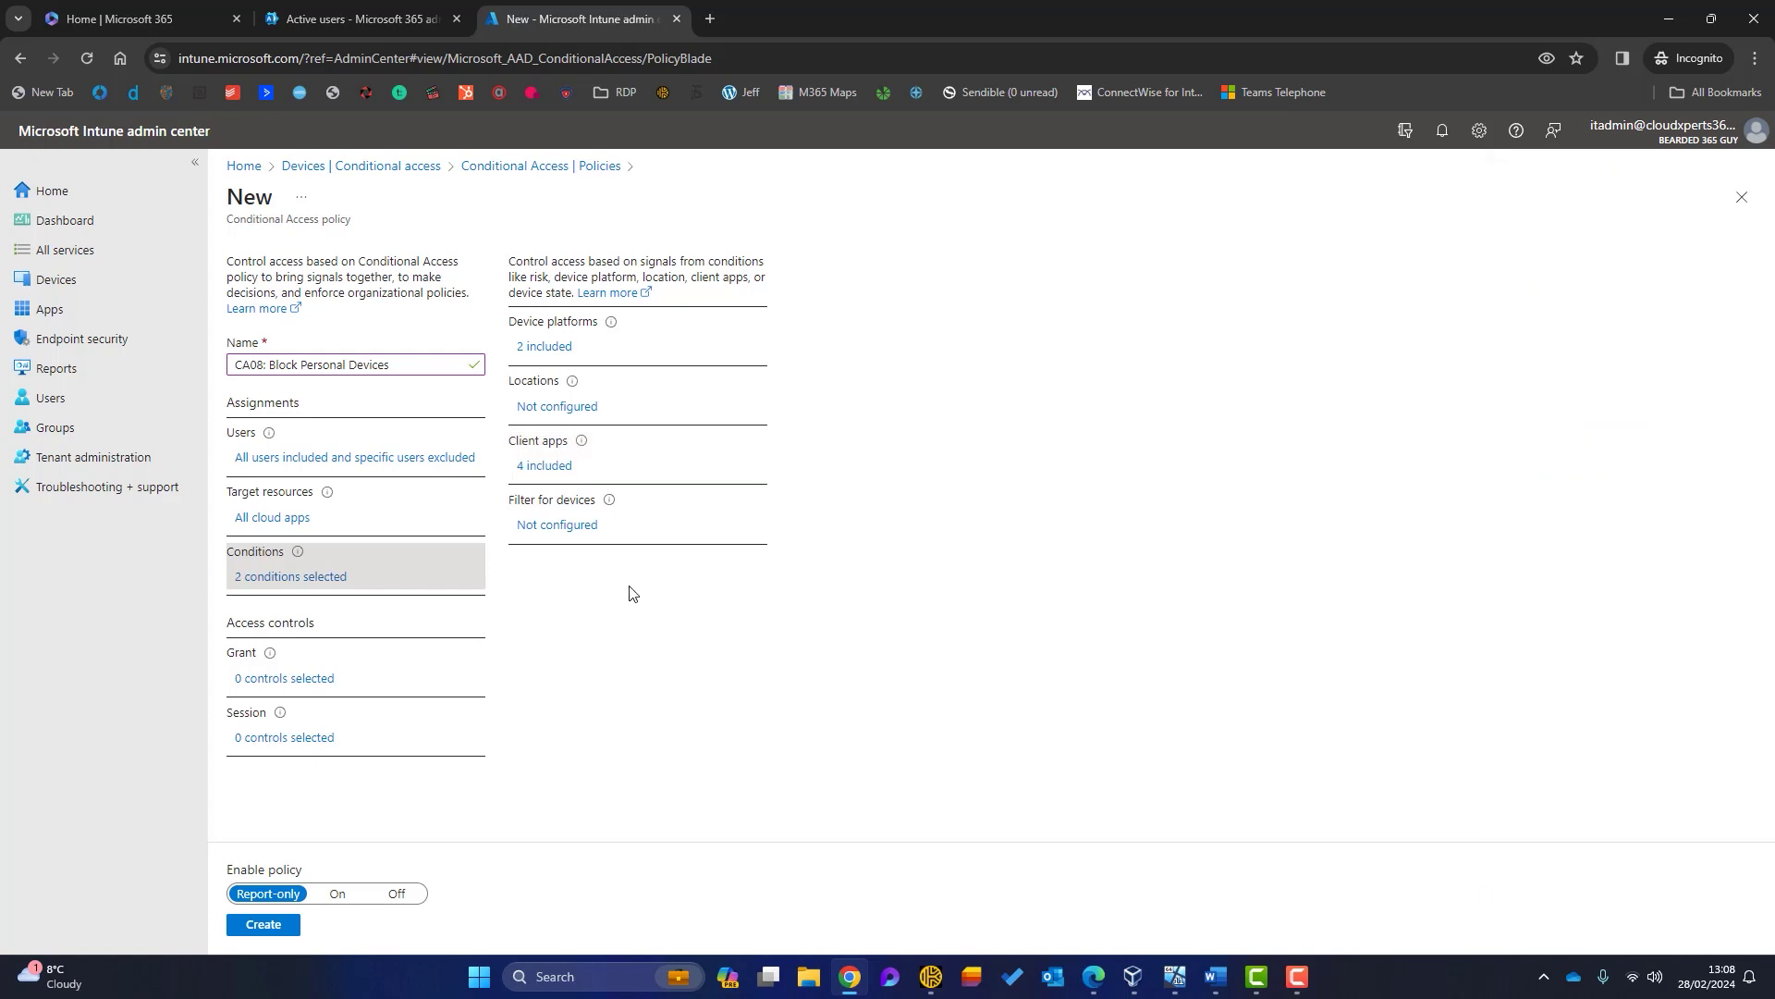
click(553, 527)
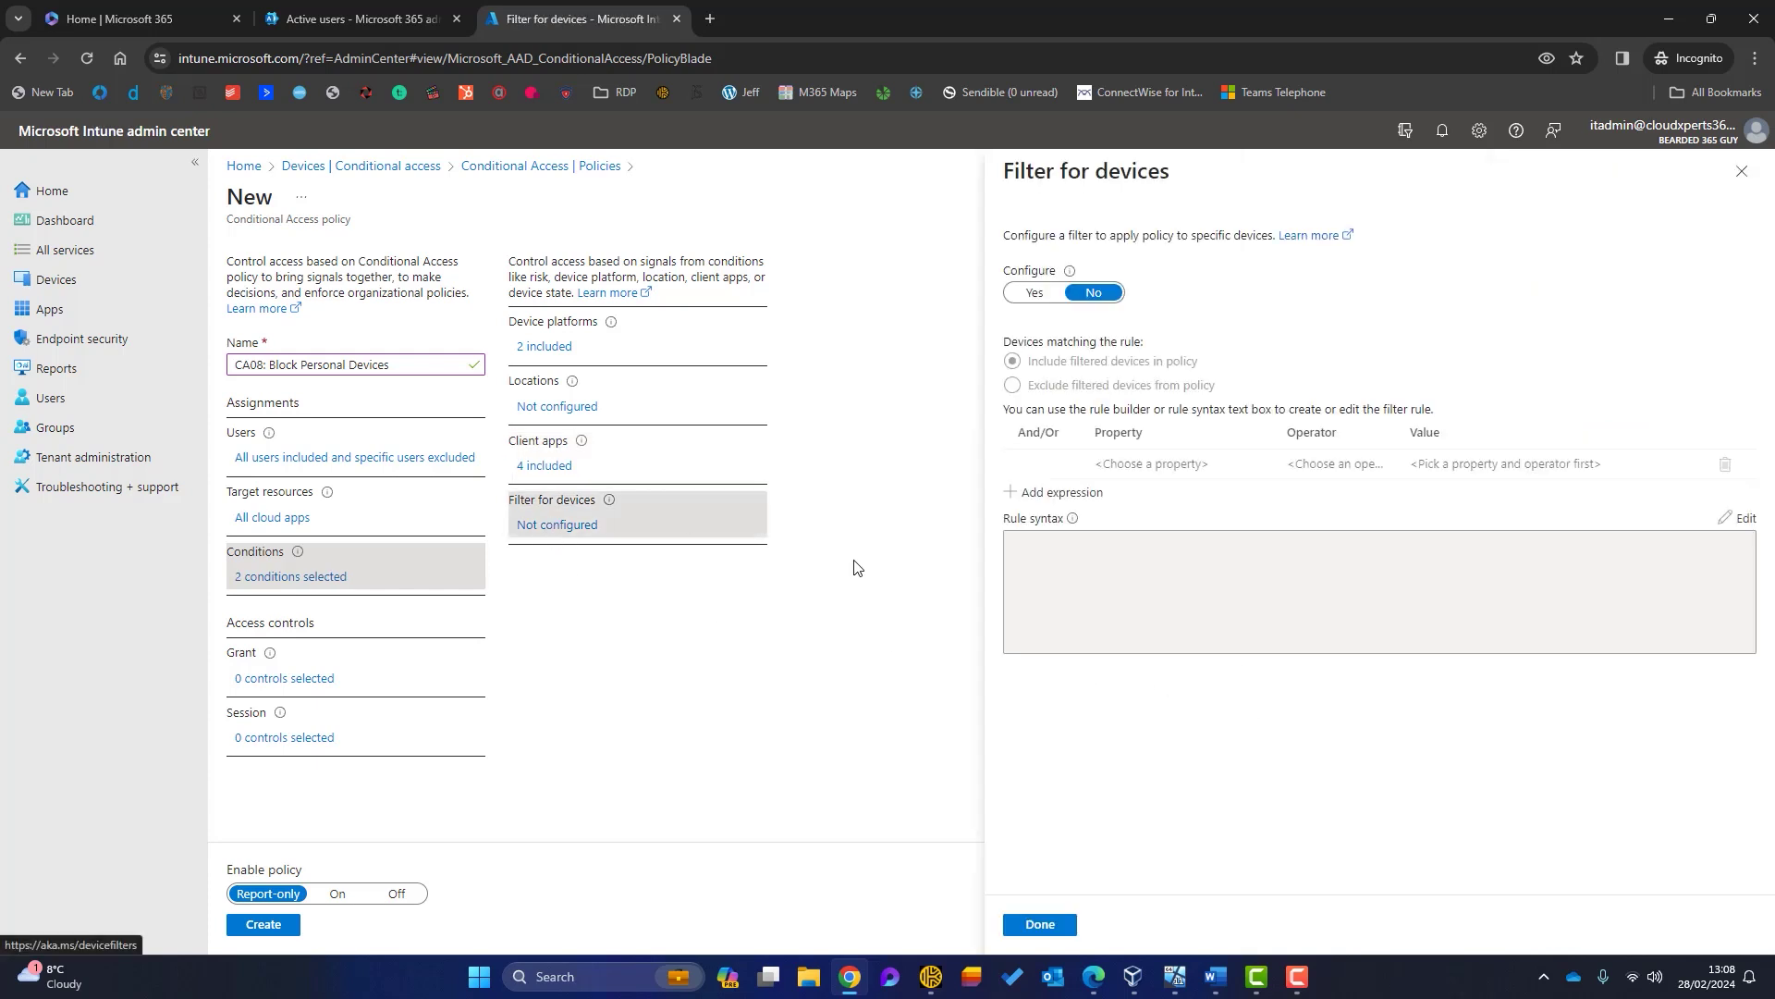
Step: Turn on the device filter with a first rule: deviceOwnership Equals Personal
click(1034, 294)
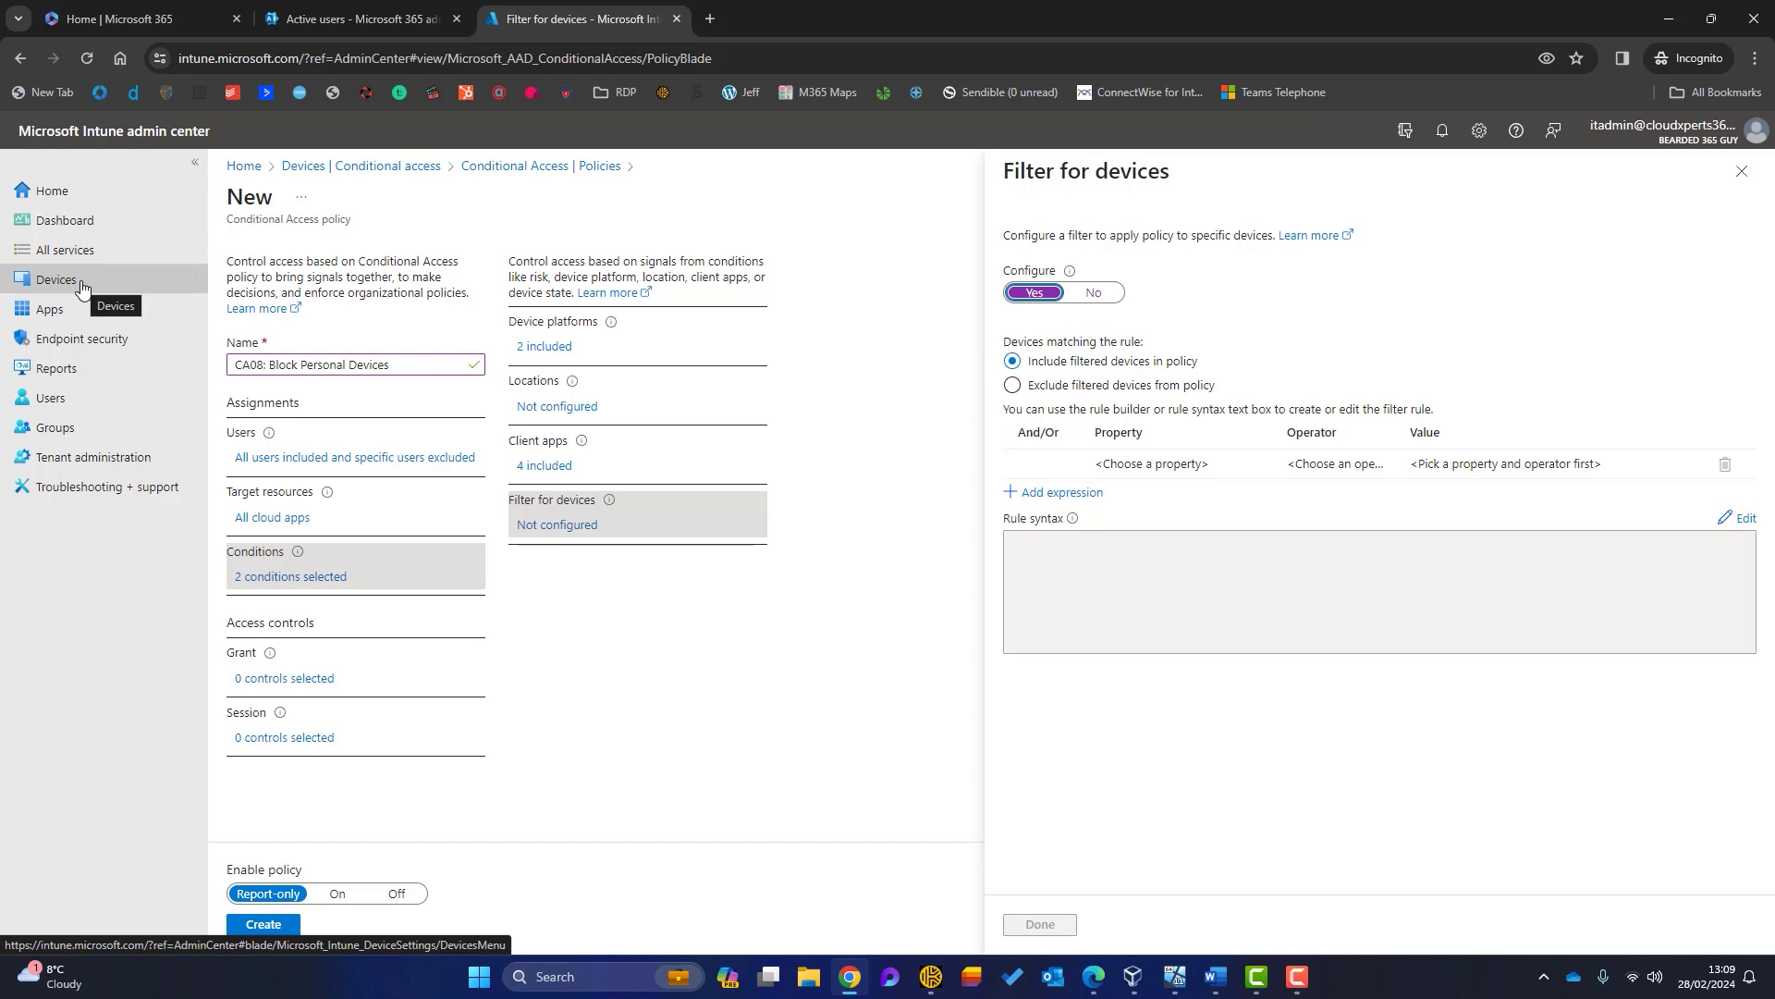
click(1183, 464)
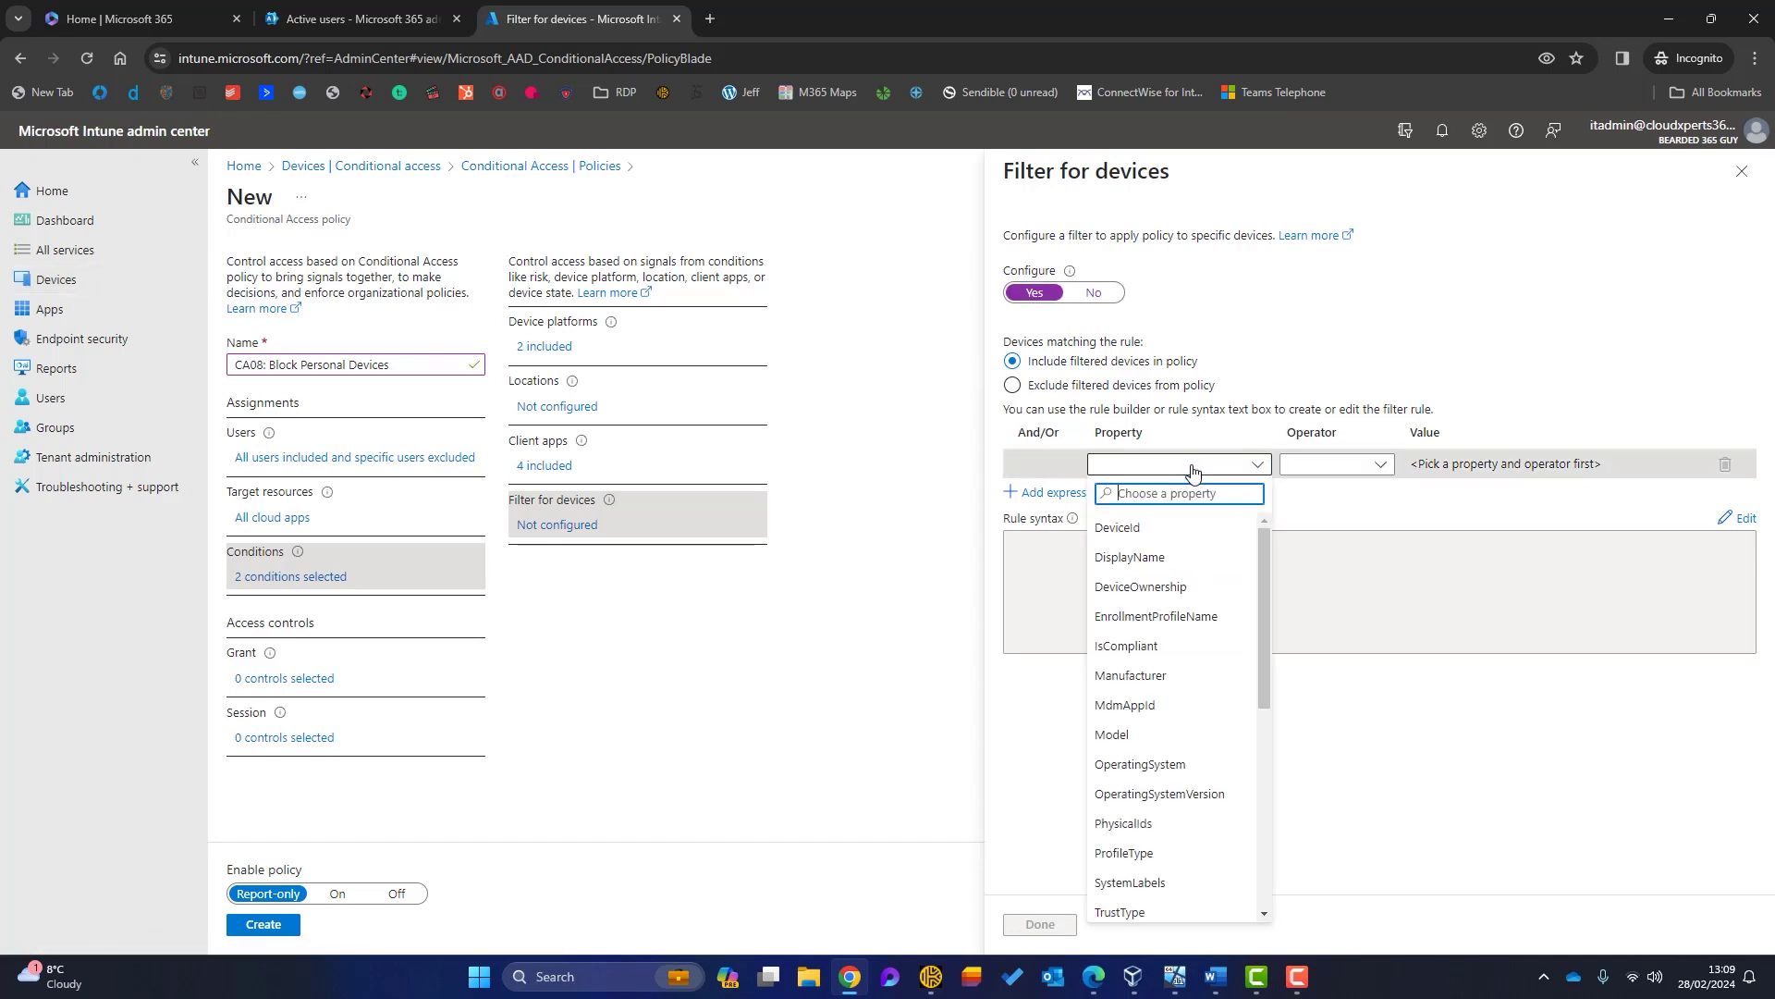
click(1133, 593)
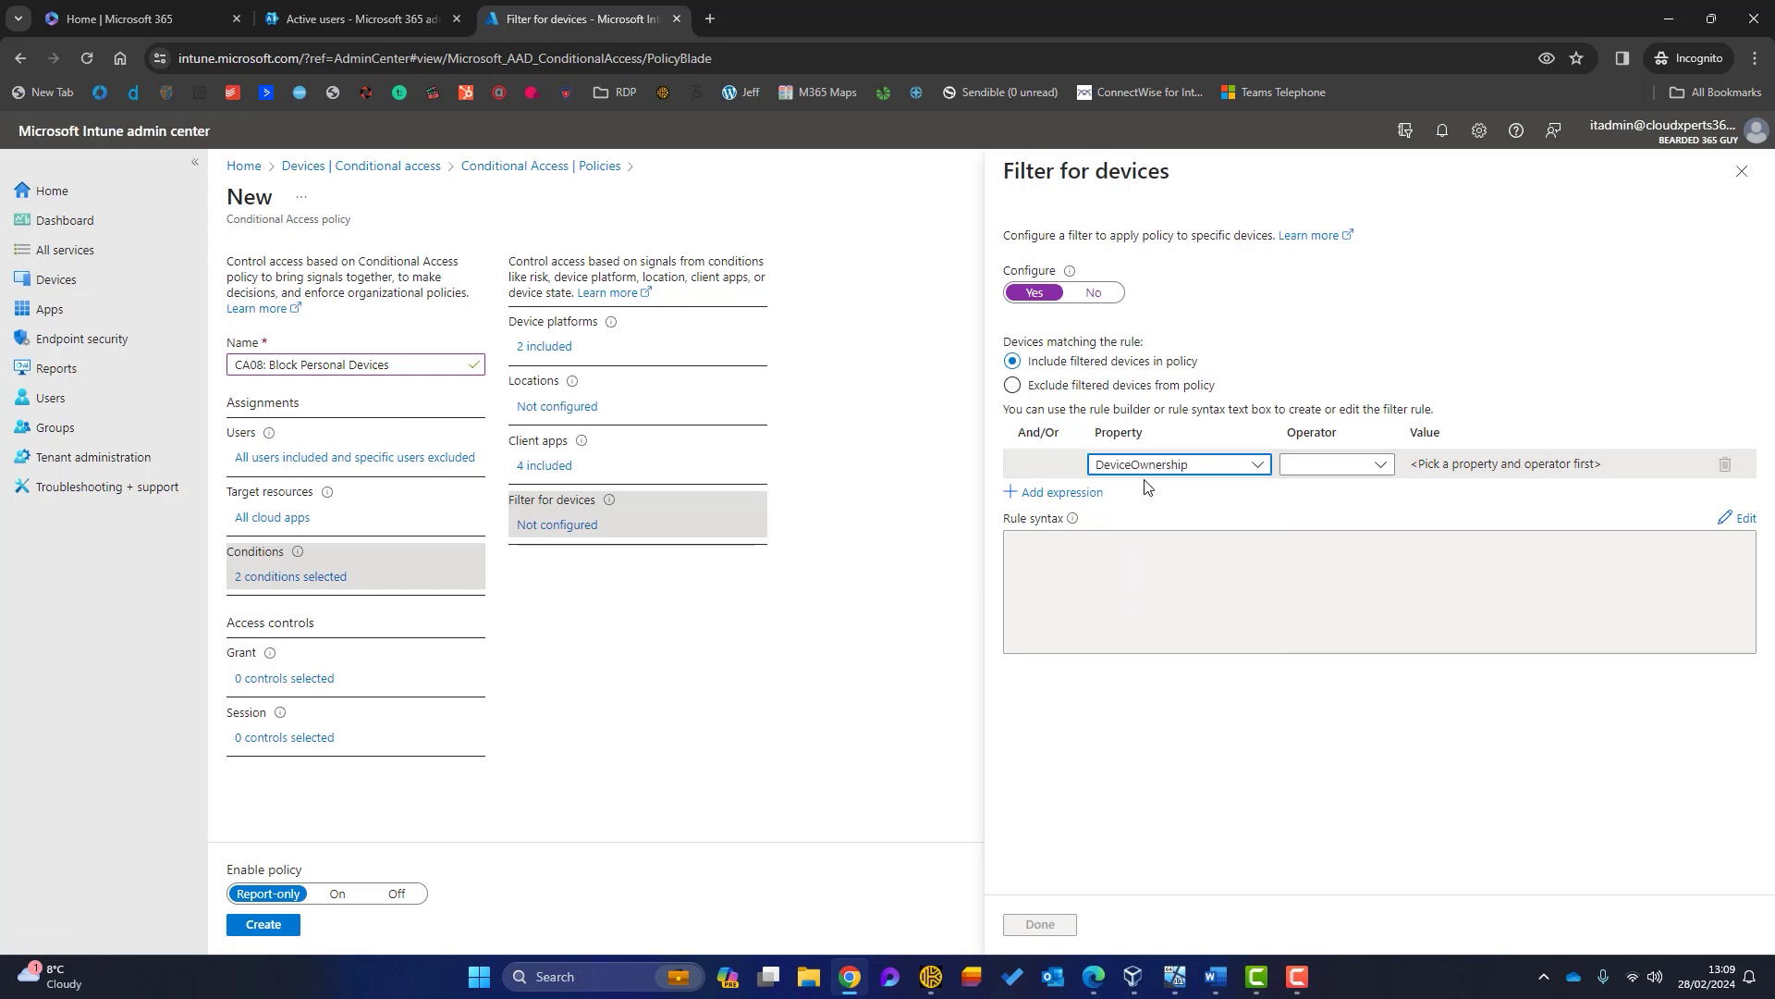
click(1315, 471)
click(1304, 490)
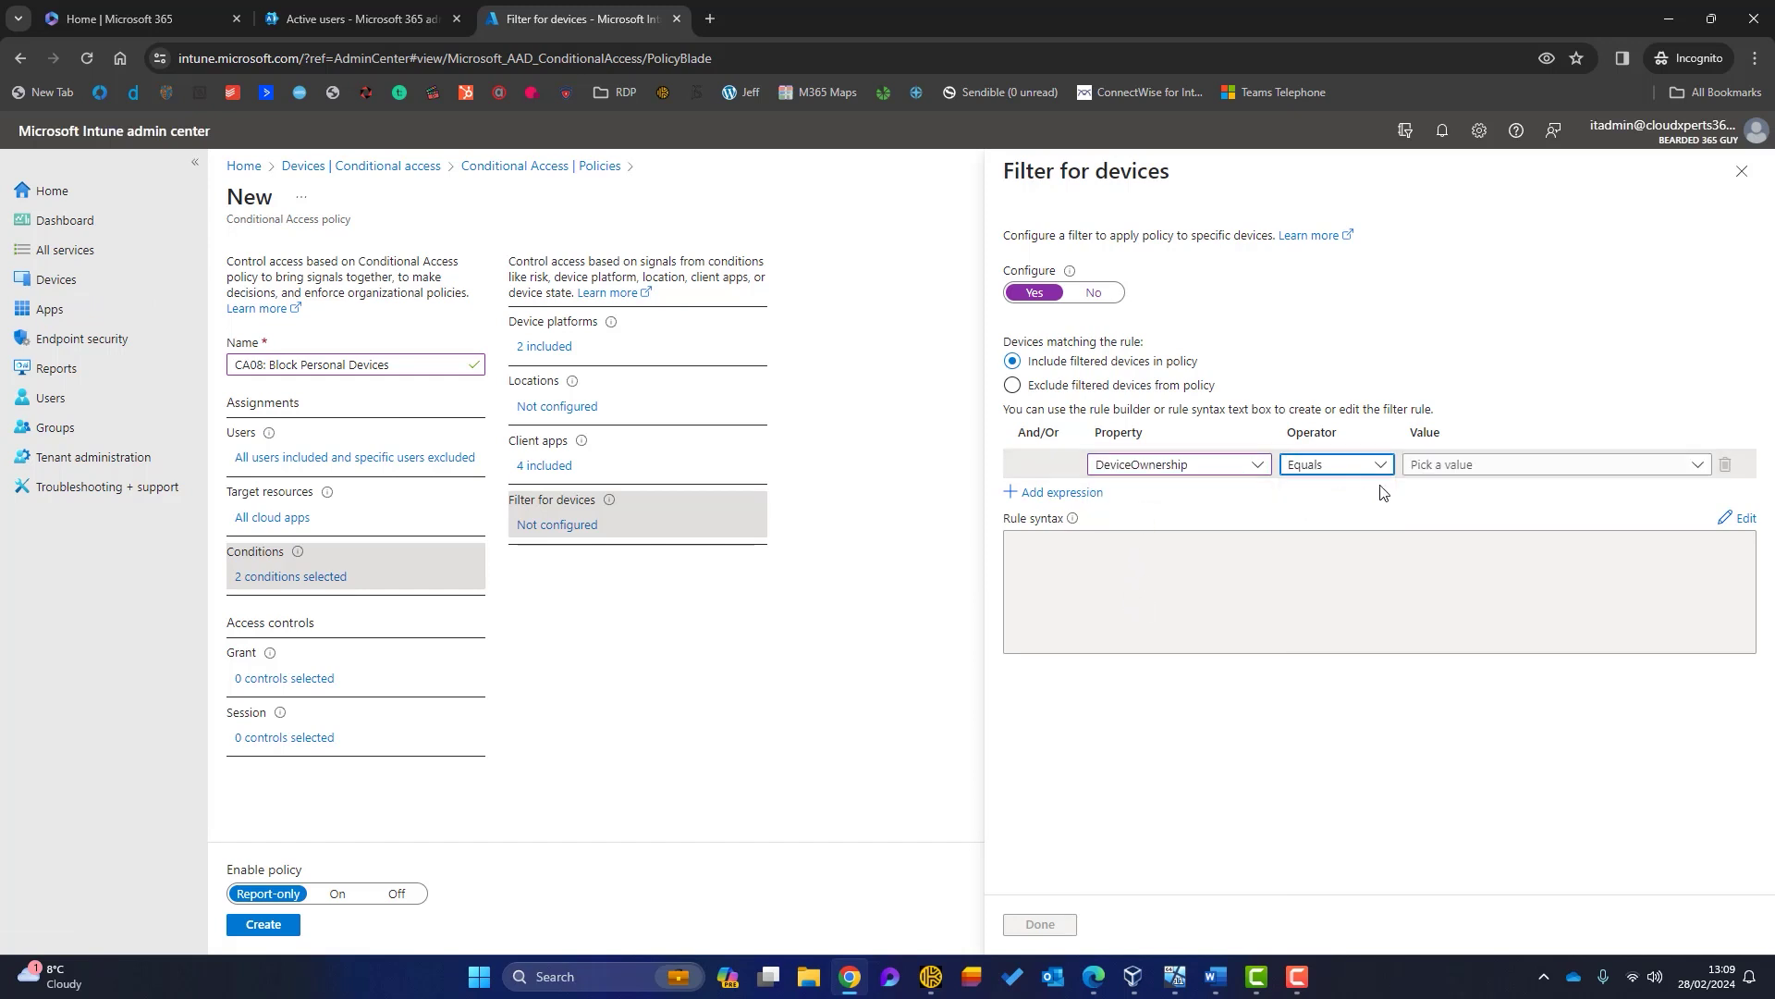
click(1435, 479)
click(1435, 489)
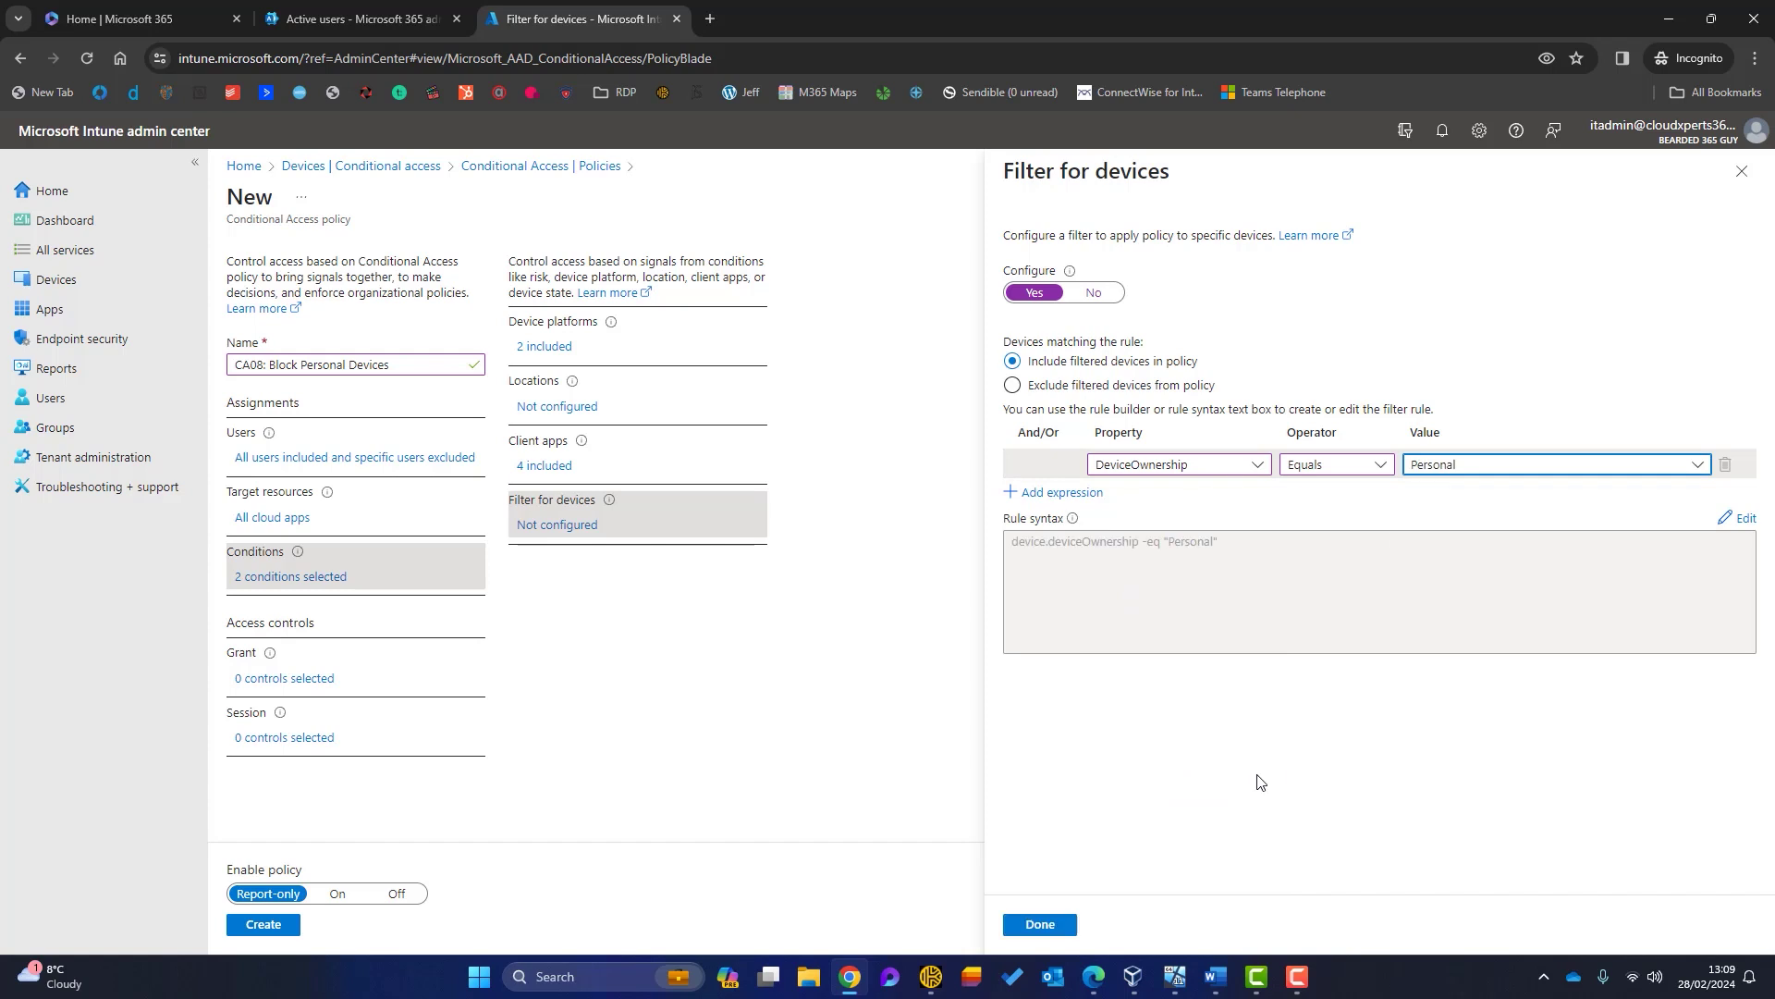
Step: Add an Or rule deviceOwnership Not equals Company and apply the device filter
click(1062, 492)
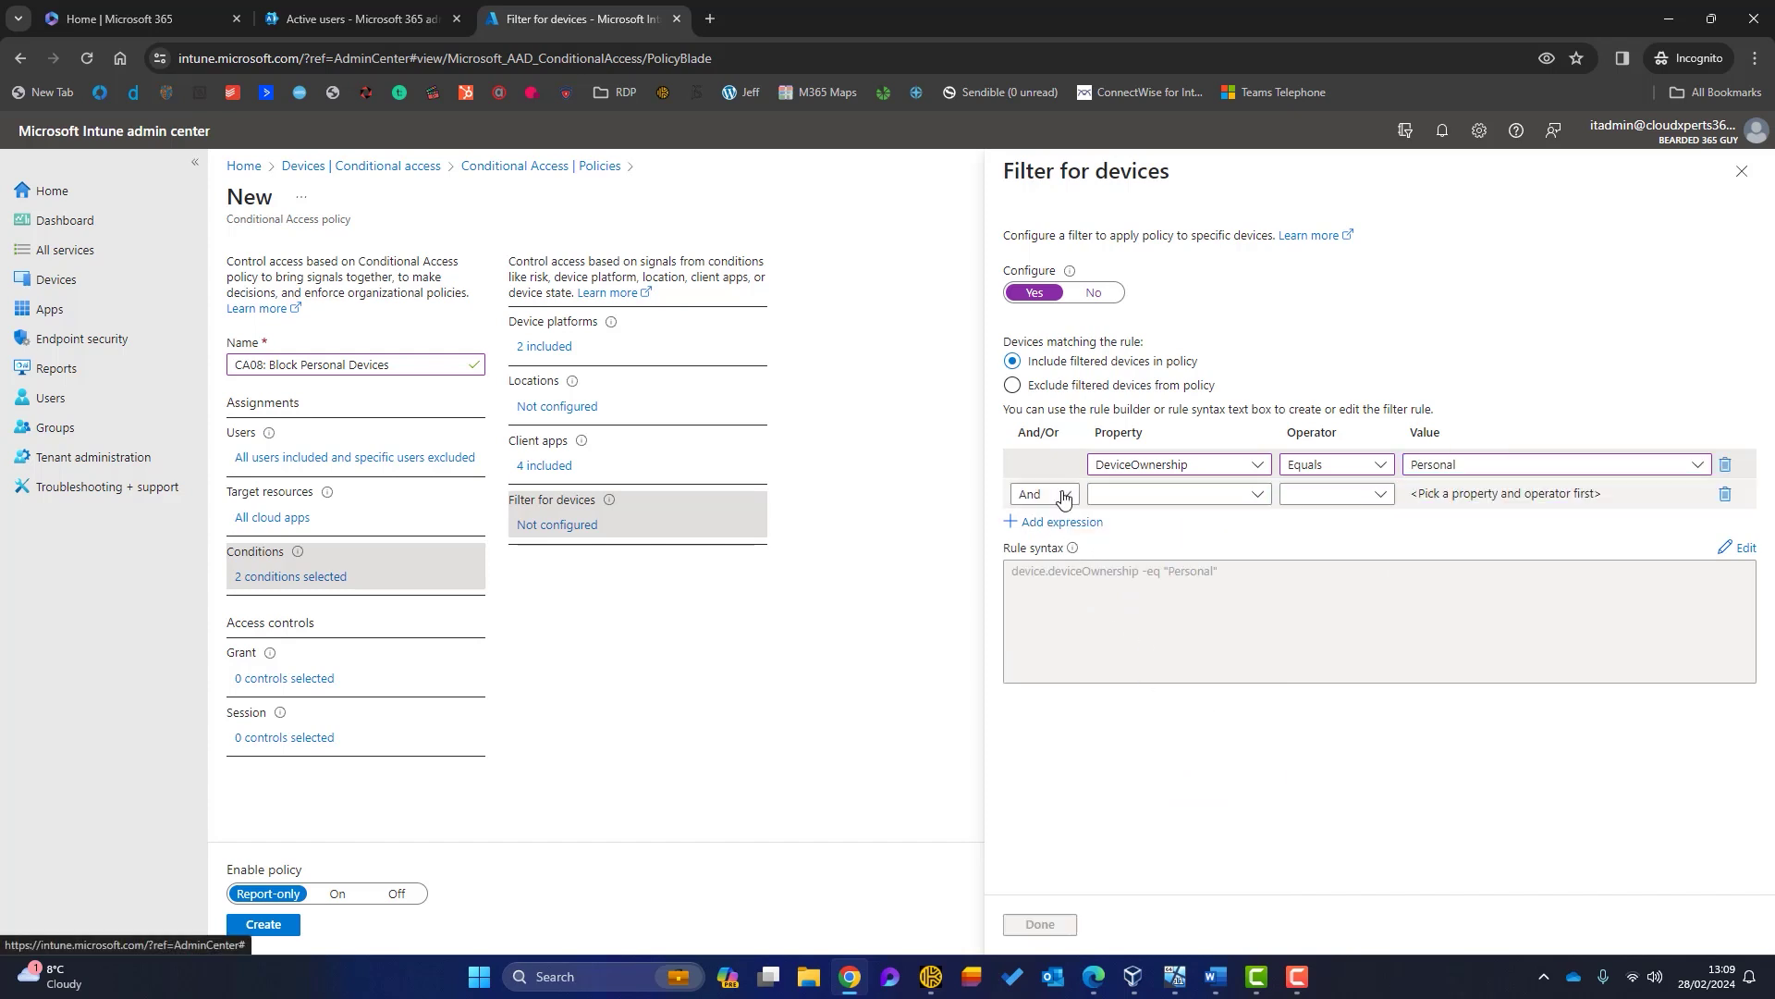
click(1051, 497)
click(1025, 549)
click(1192, 499)
click(1147, 616)
click(1336, 493)
click(1332, 549)
click(1480, 494)
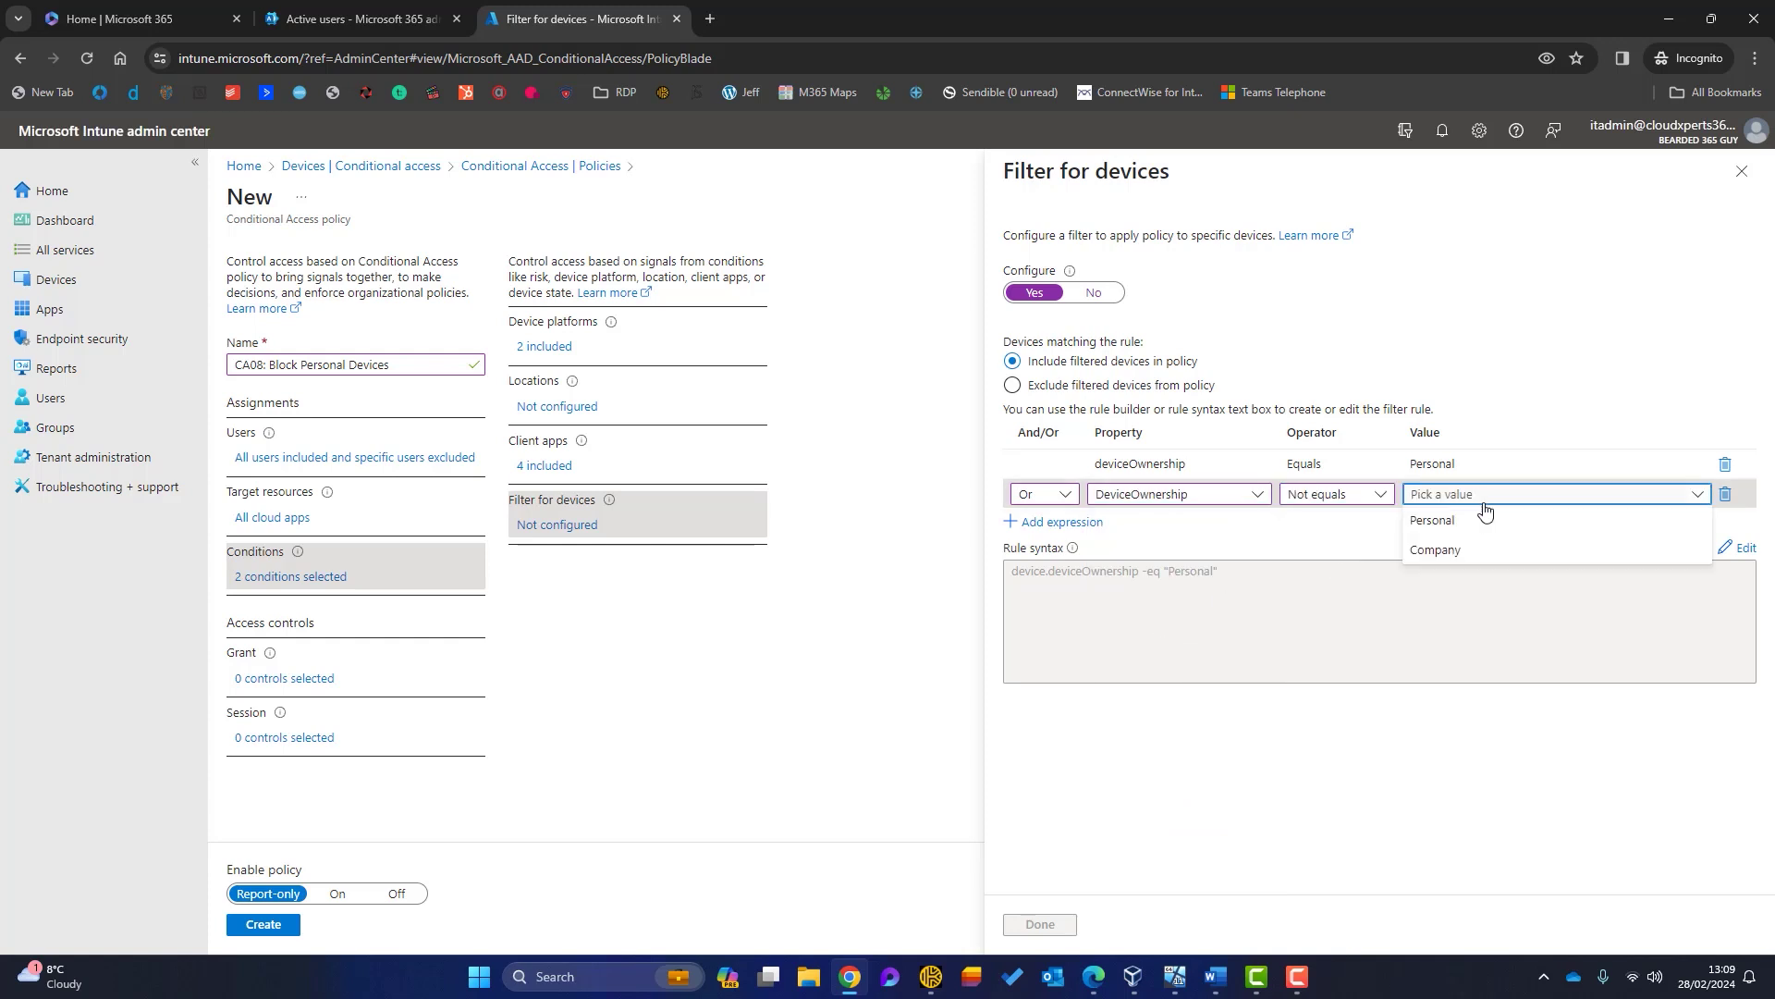
click(1443, 548)
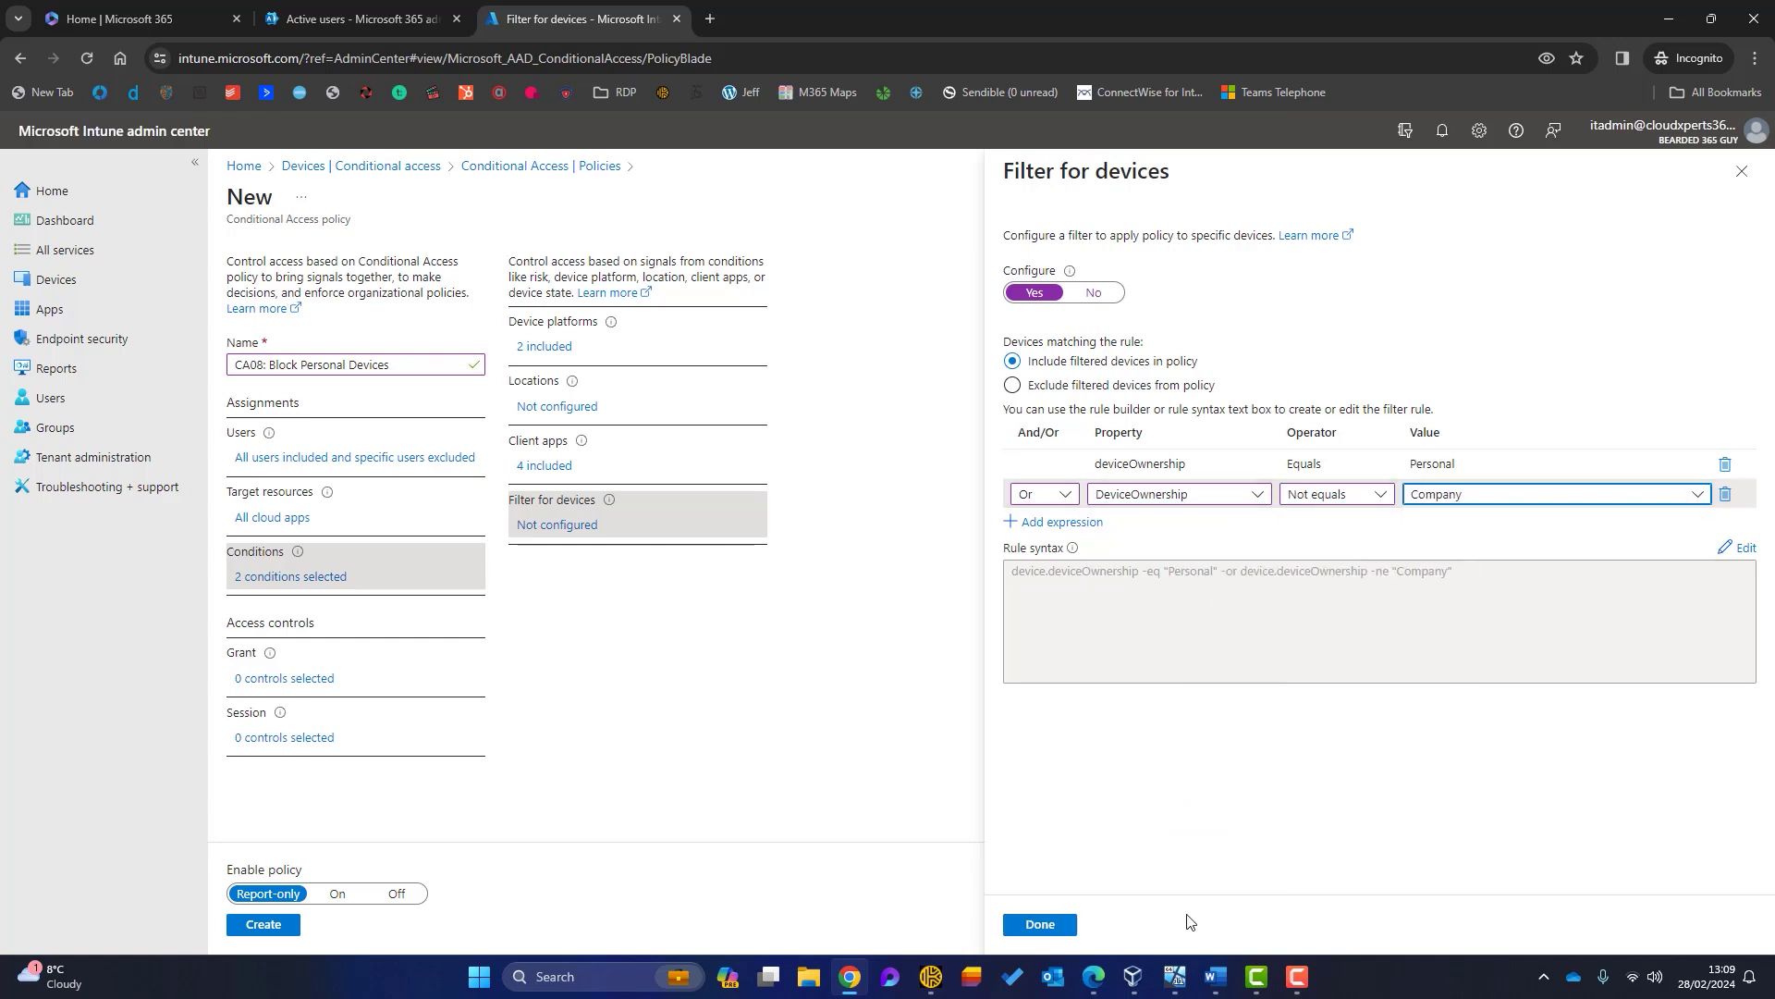
click(1041, 926)
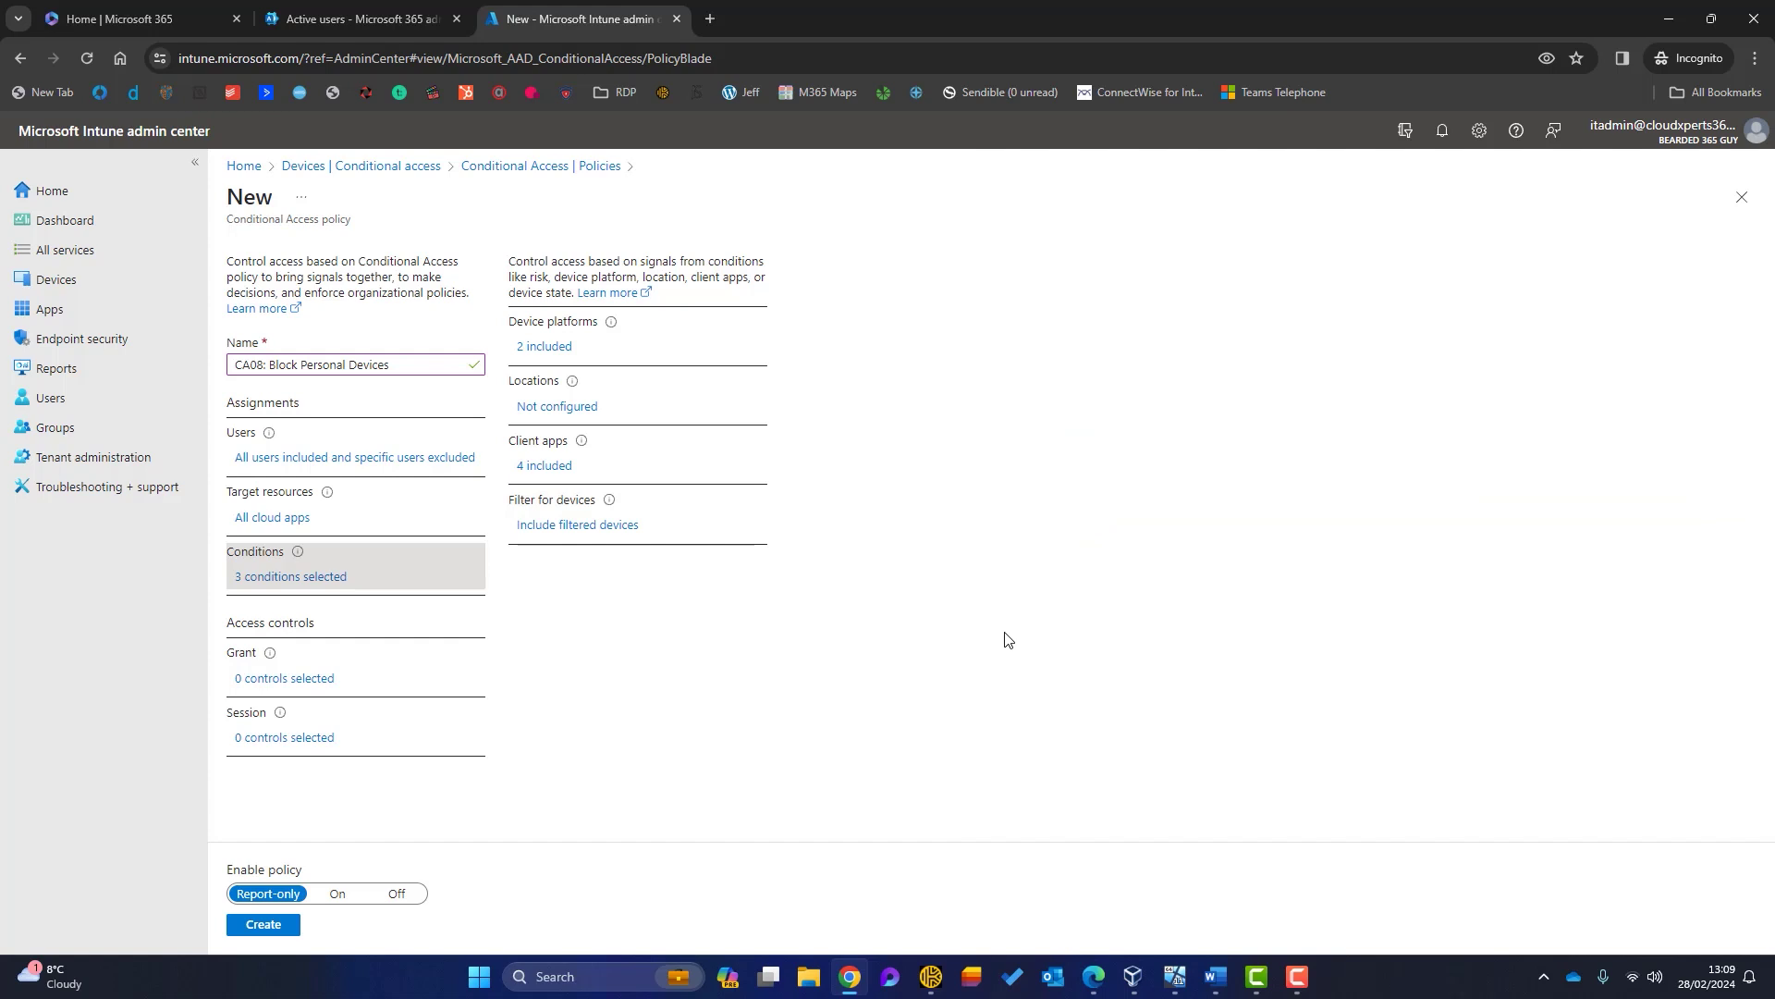
click(268, 680)
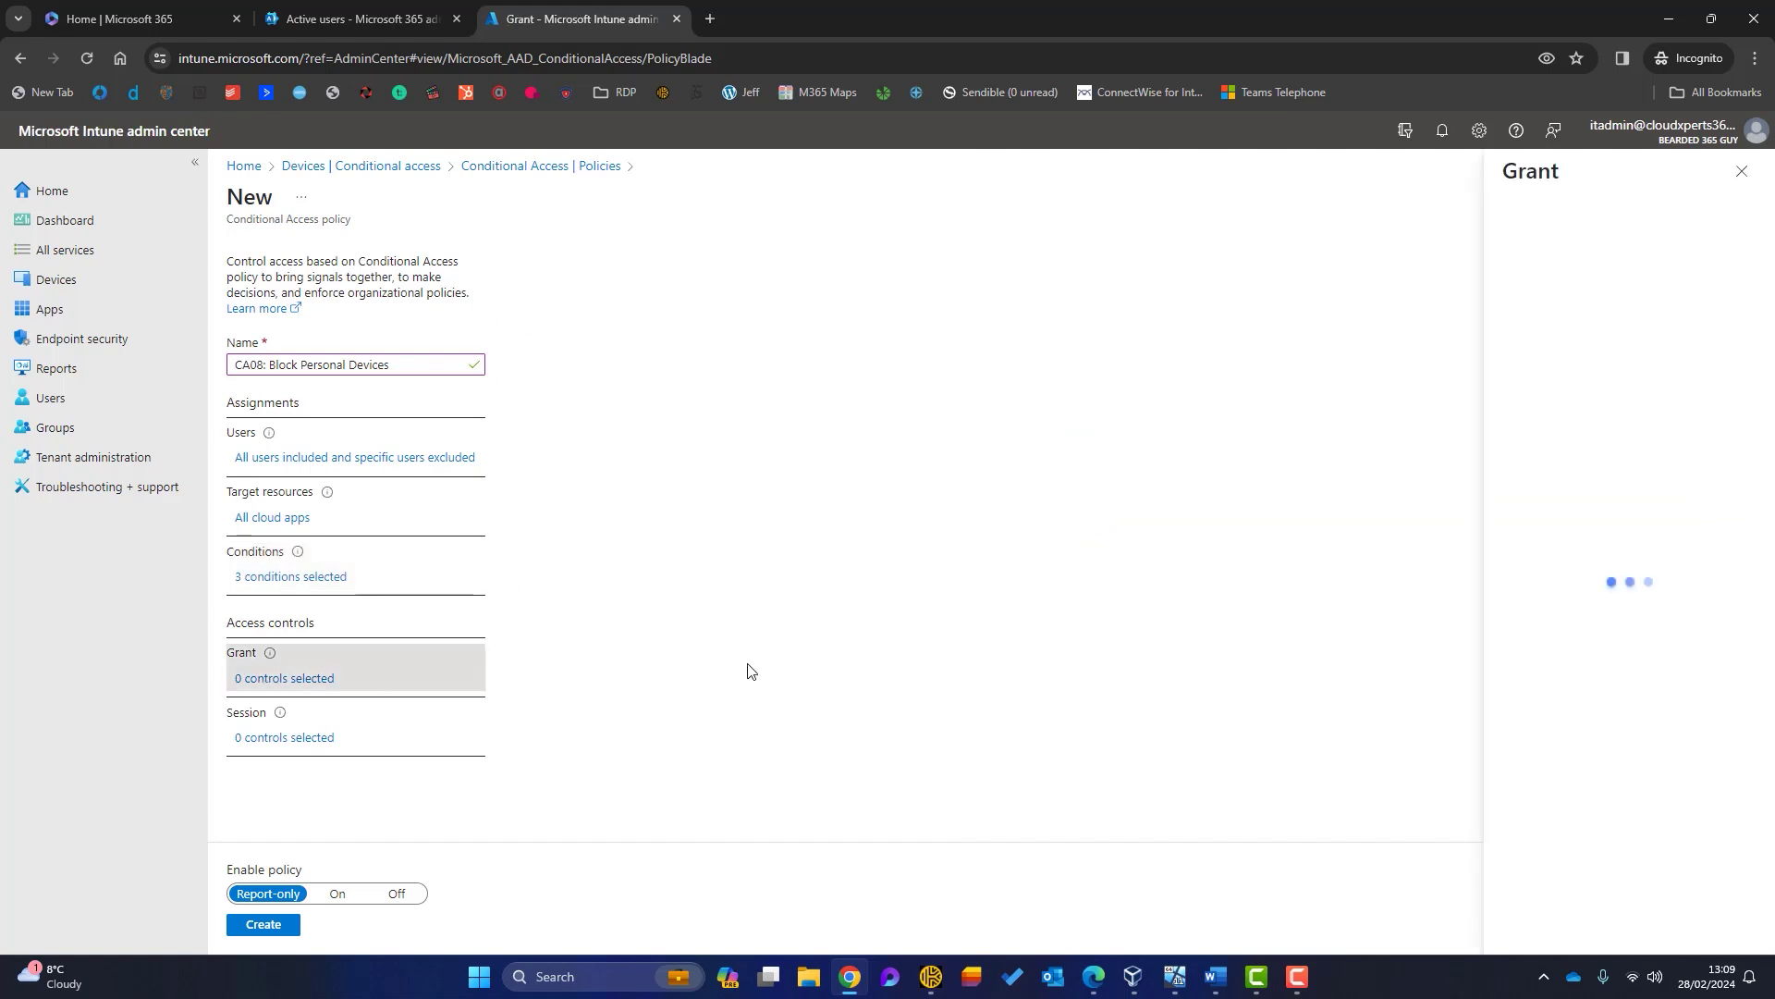
Step: Set the grant to Block access, recheck the device filter, switch the policy On and create it
click(1511, 284)
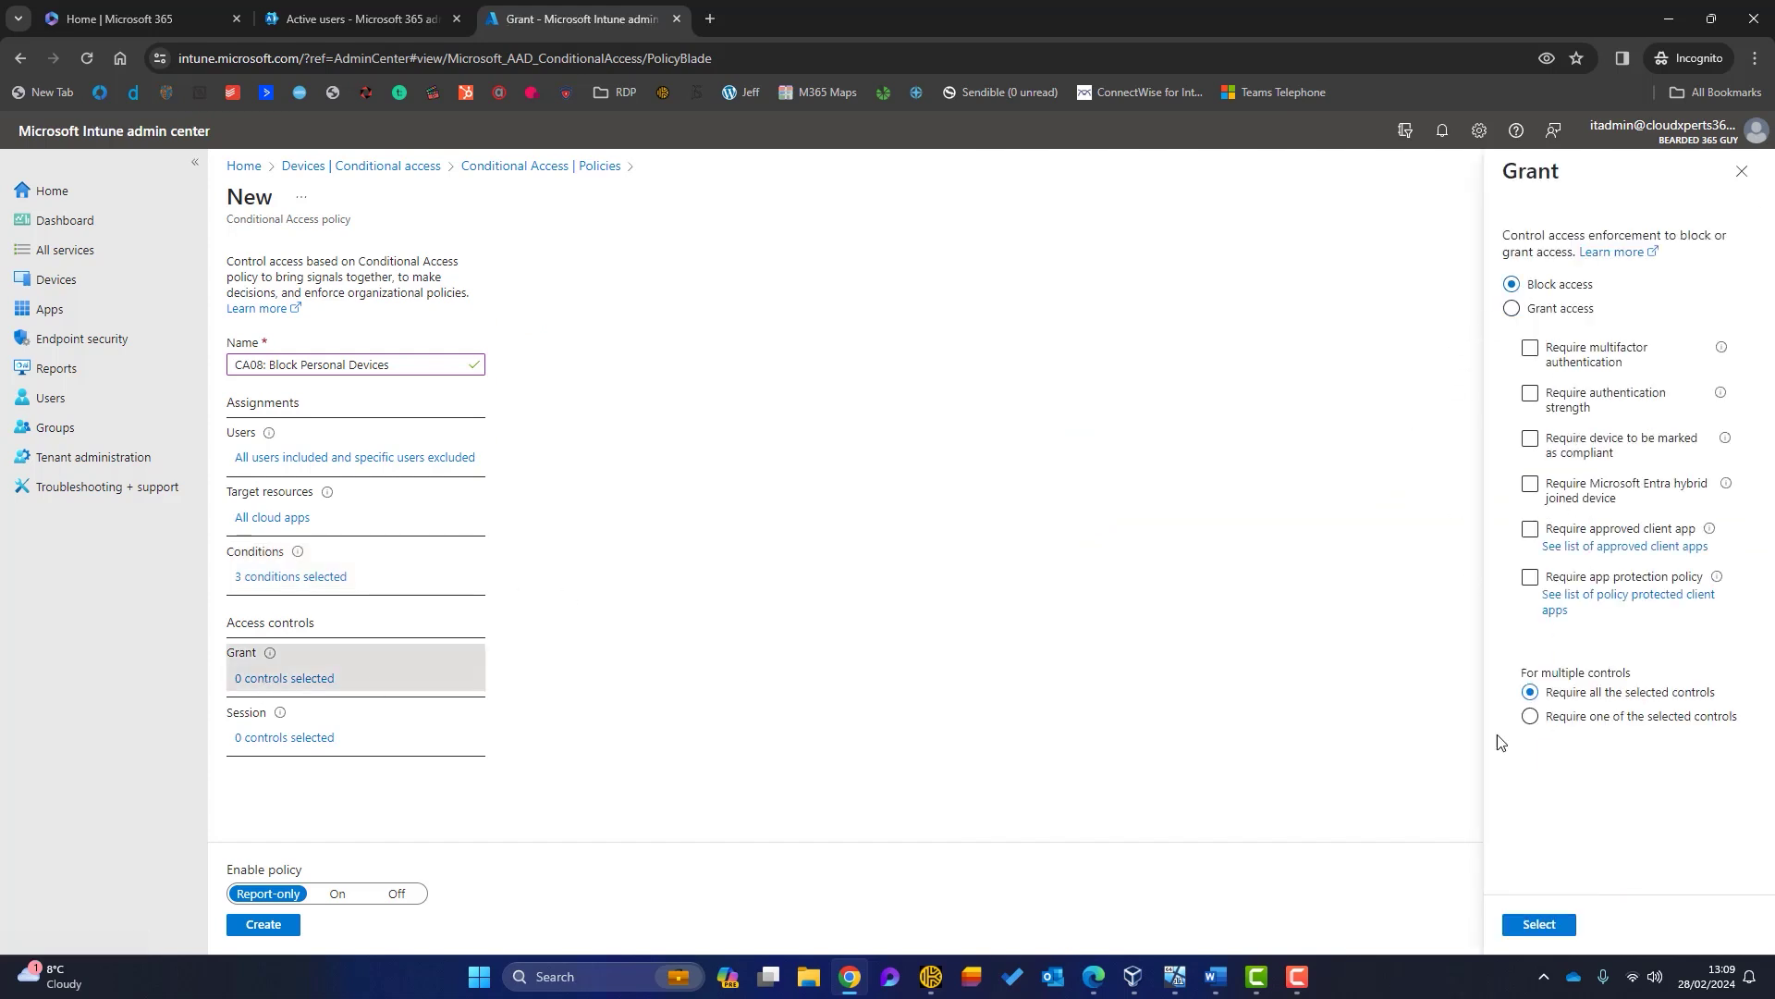
click(1539, 925)
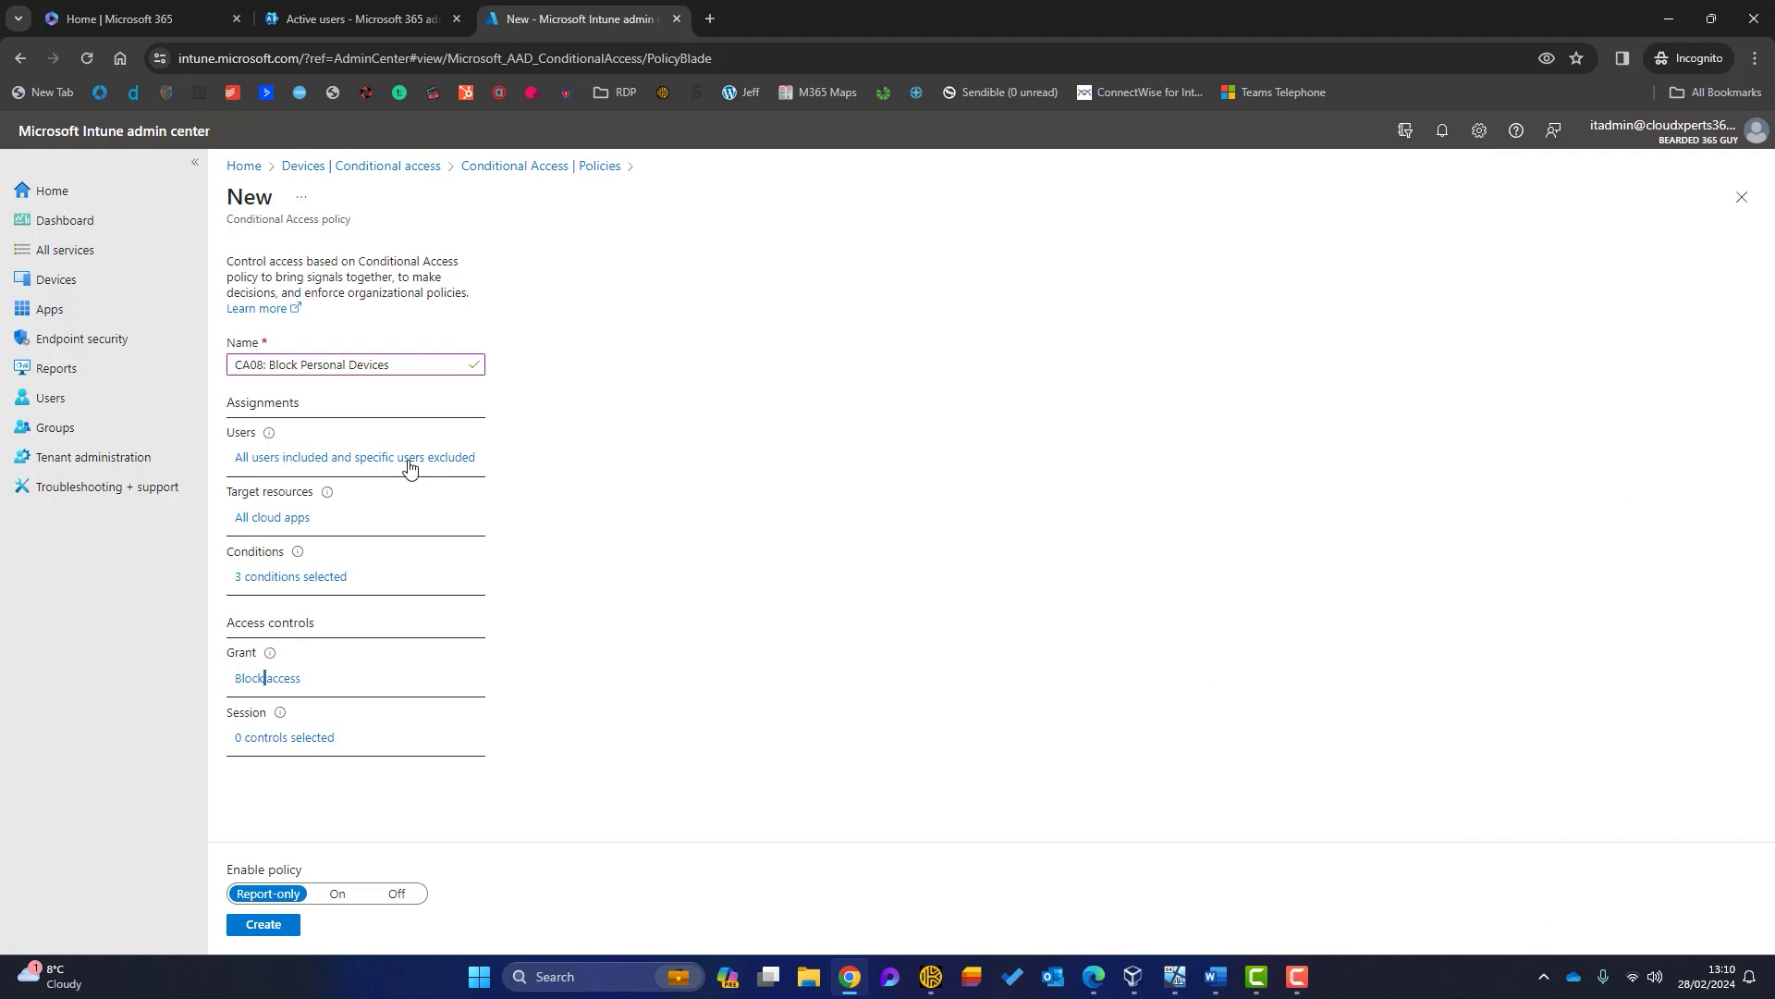
click(337, 577)
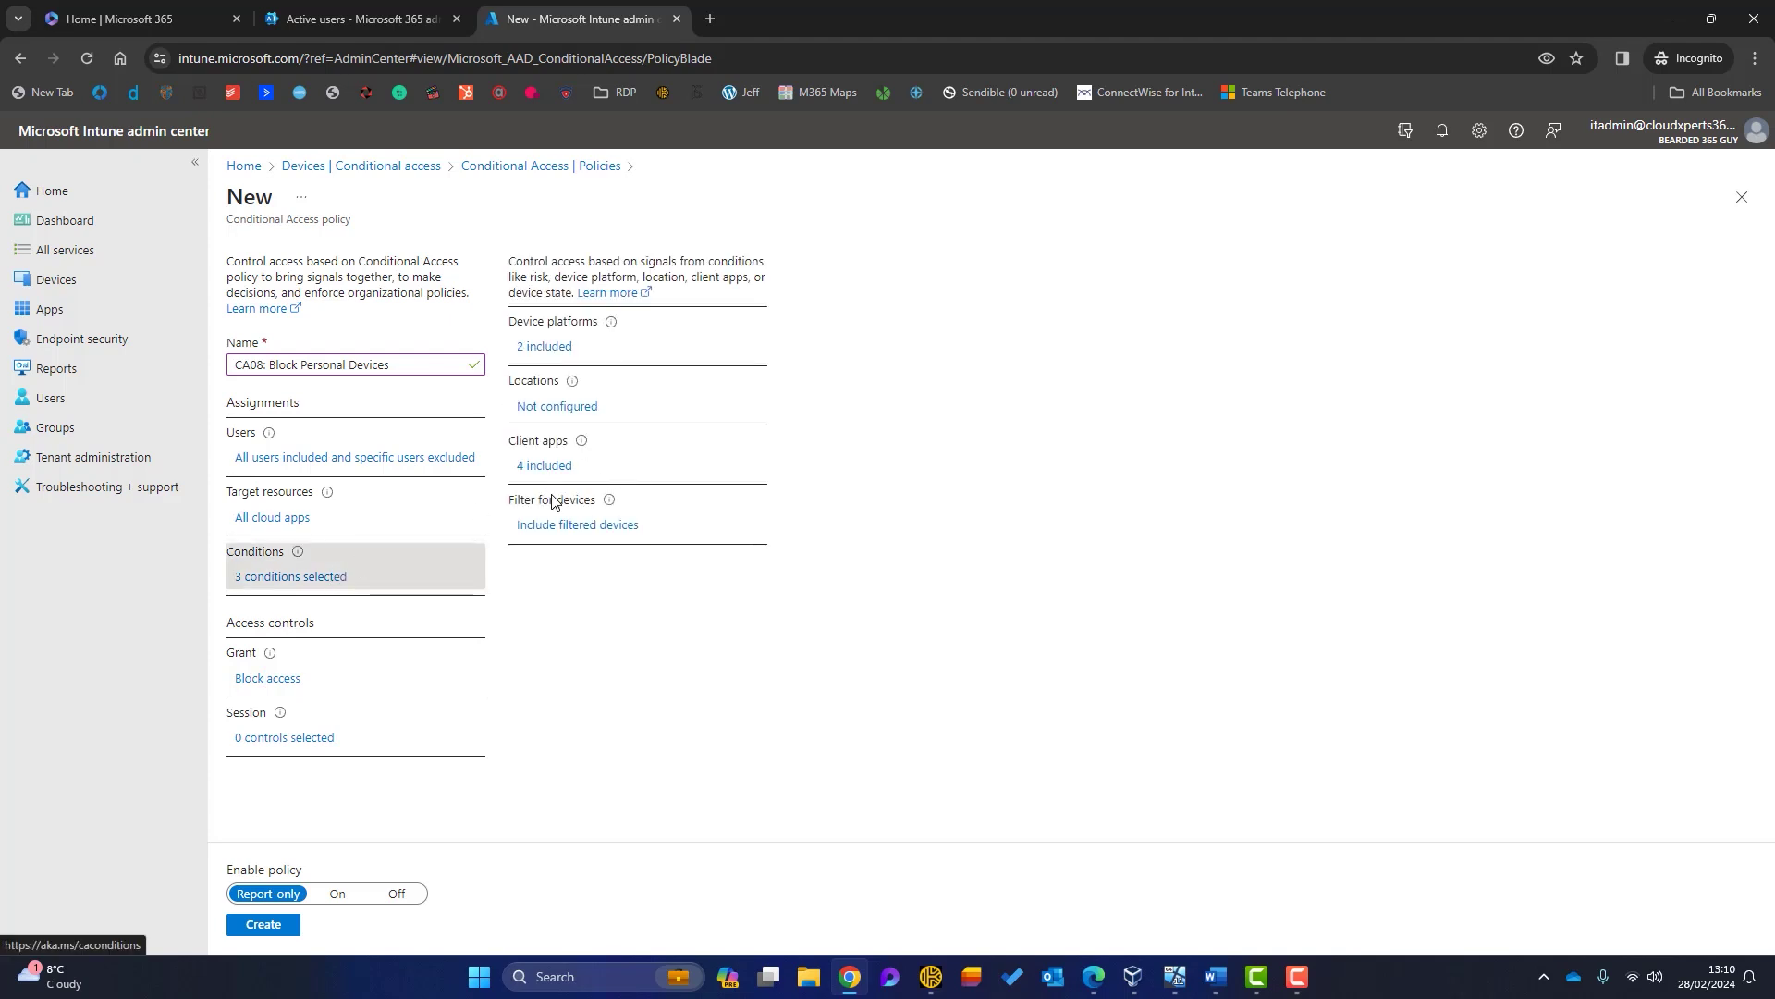
click(548, 525)
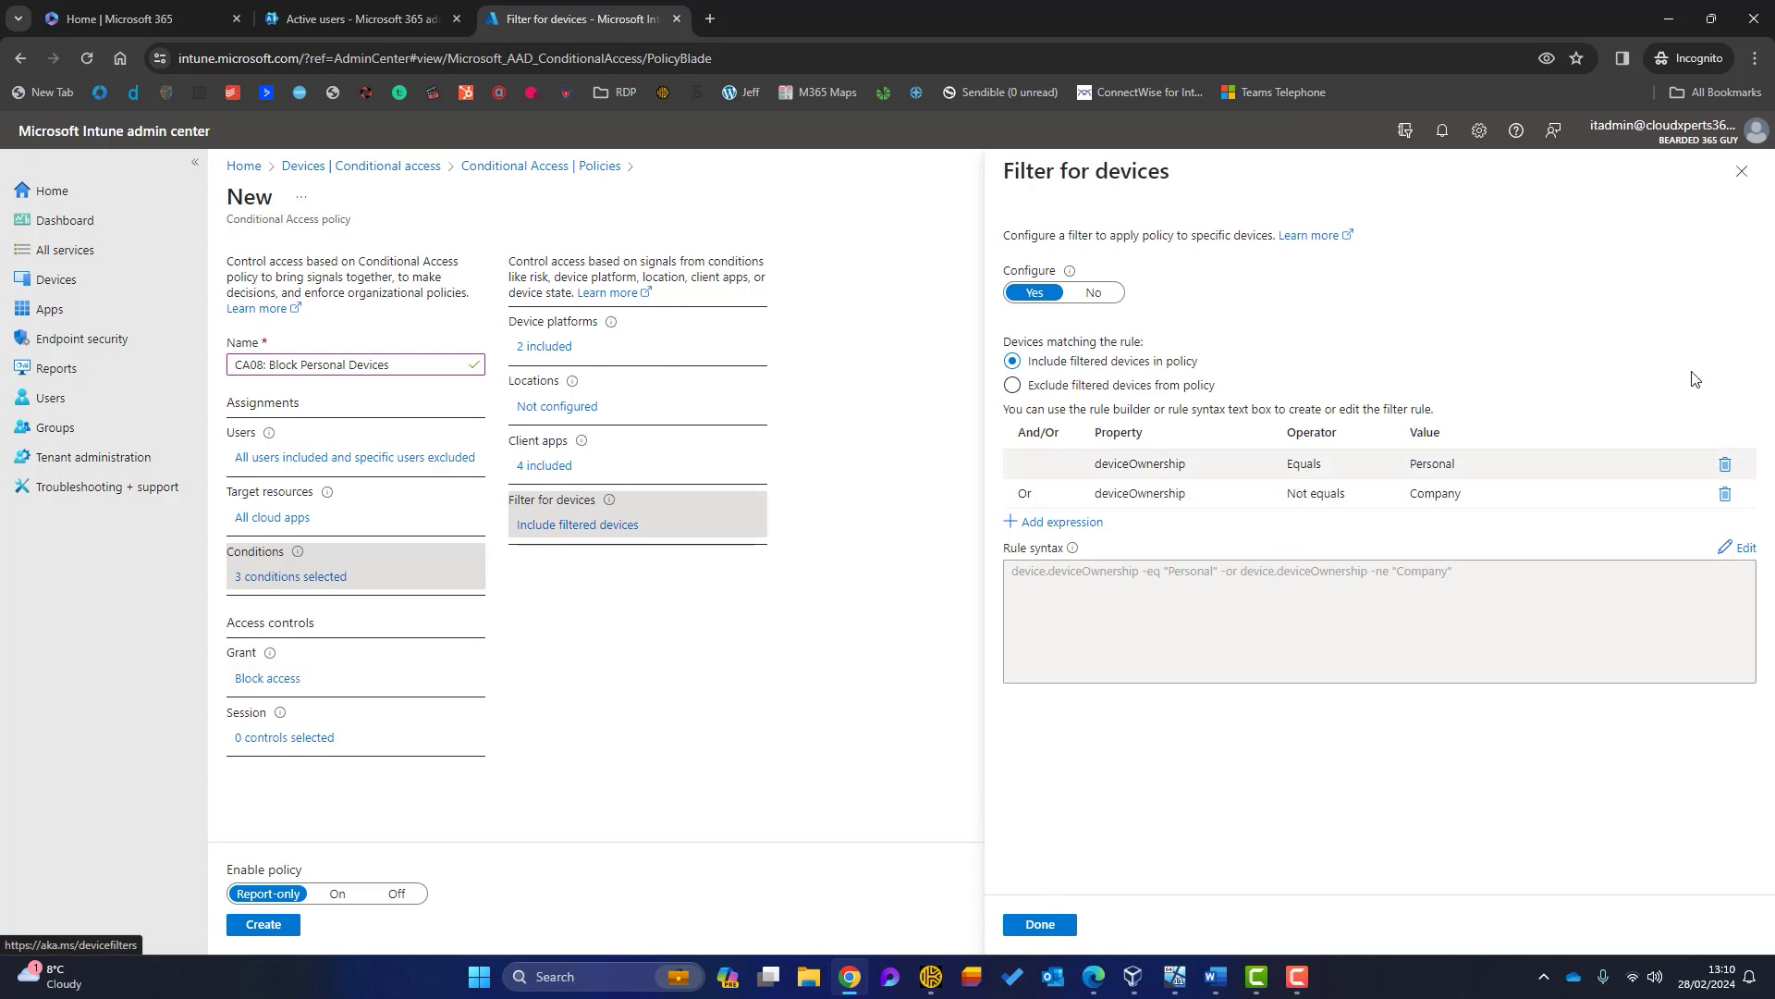
click(1741, 172)
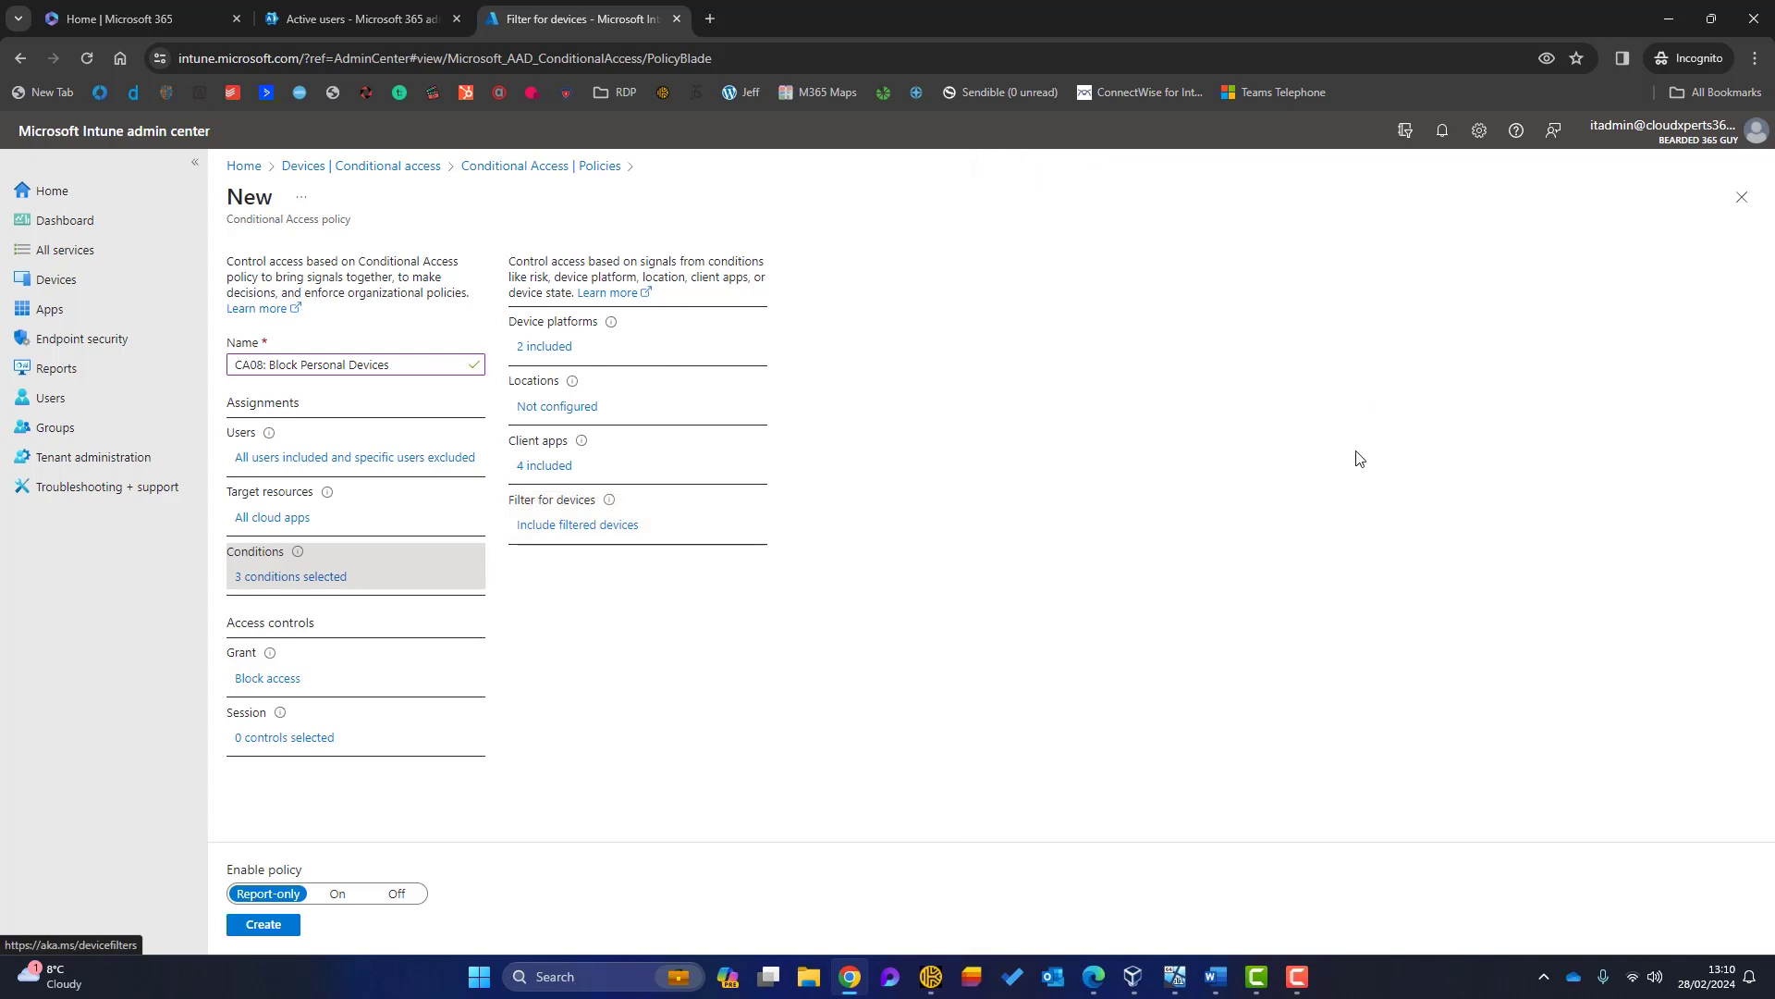
click(337, 893)
click(263, 924)
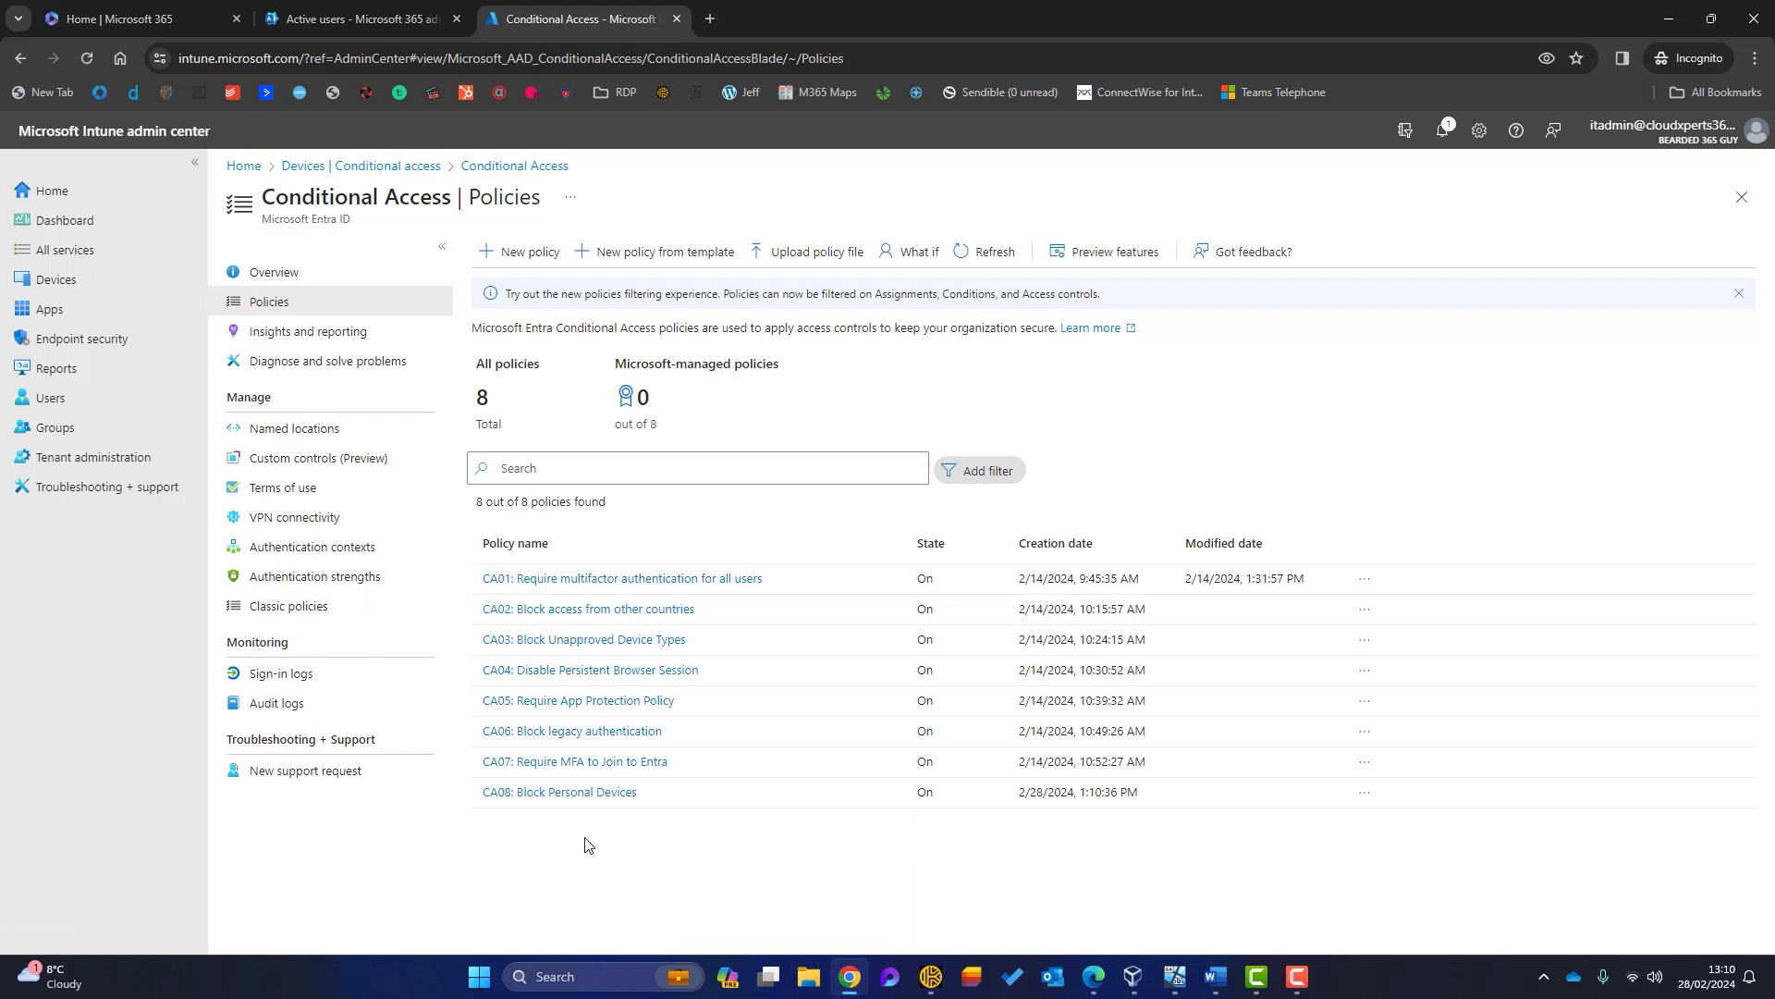
Step: Sign out of the Windows session in the VM from the Start button's power-user menu
click(1175, 977)
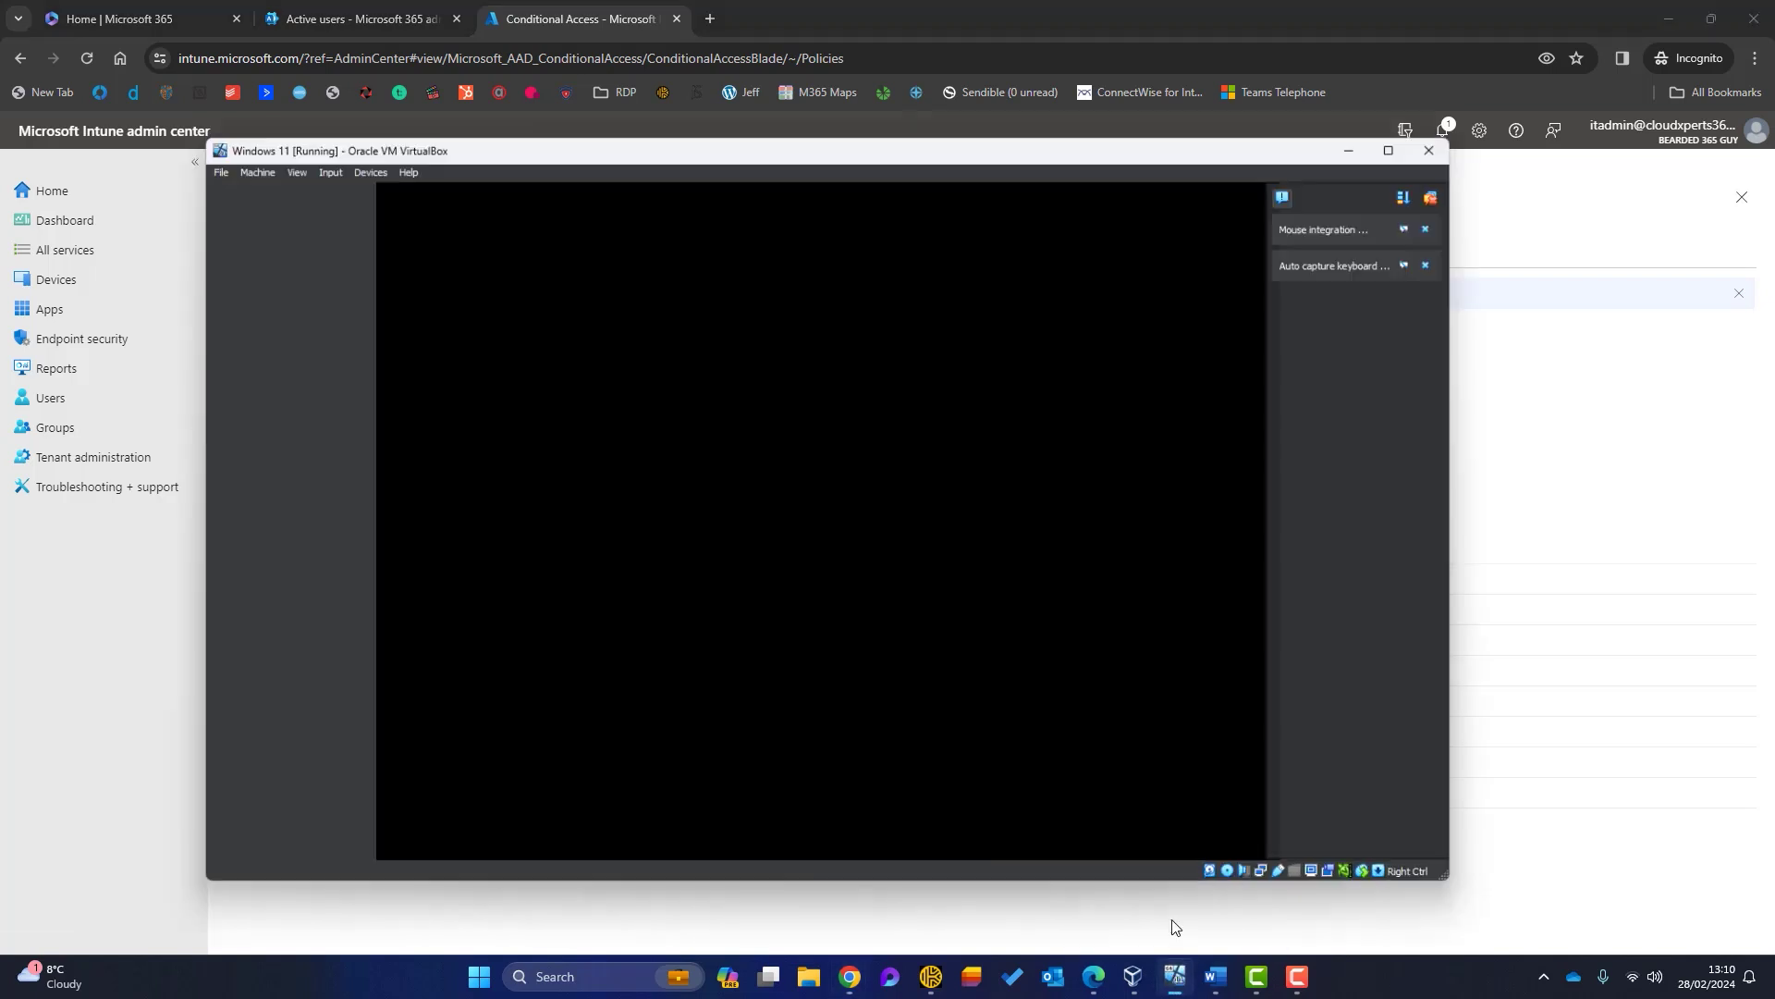
key(super+d)
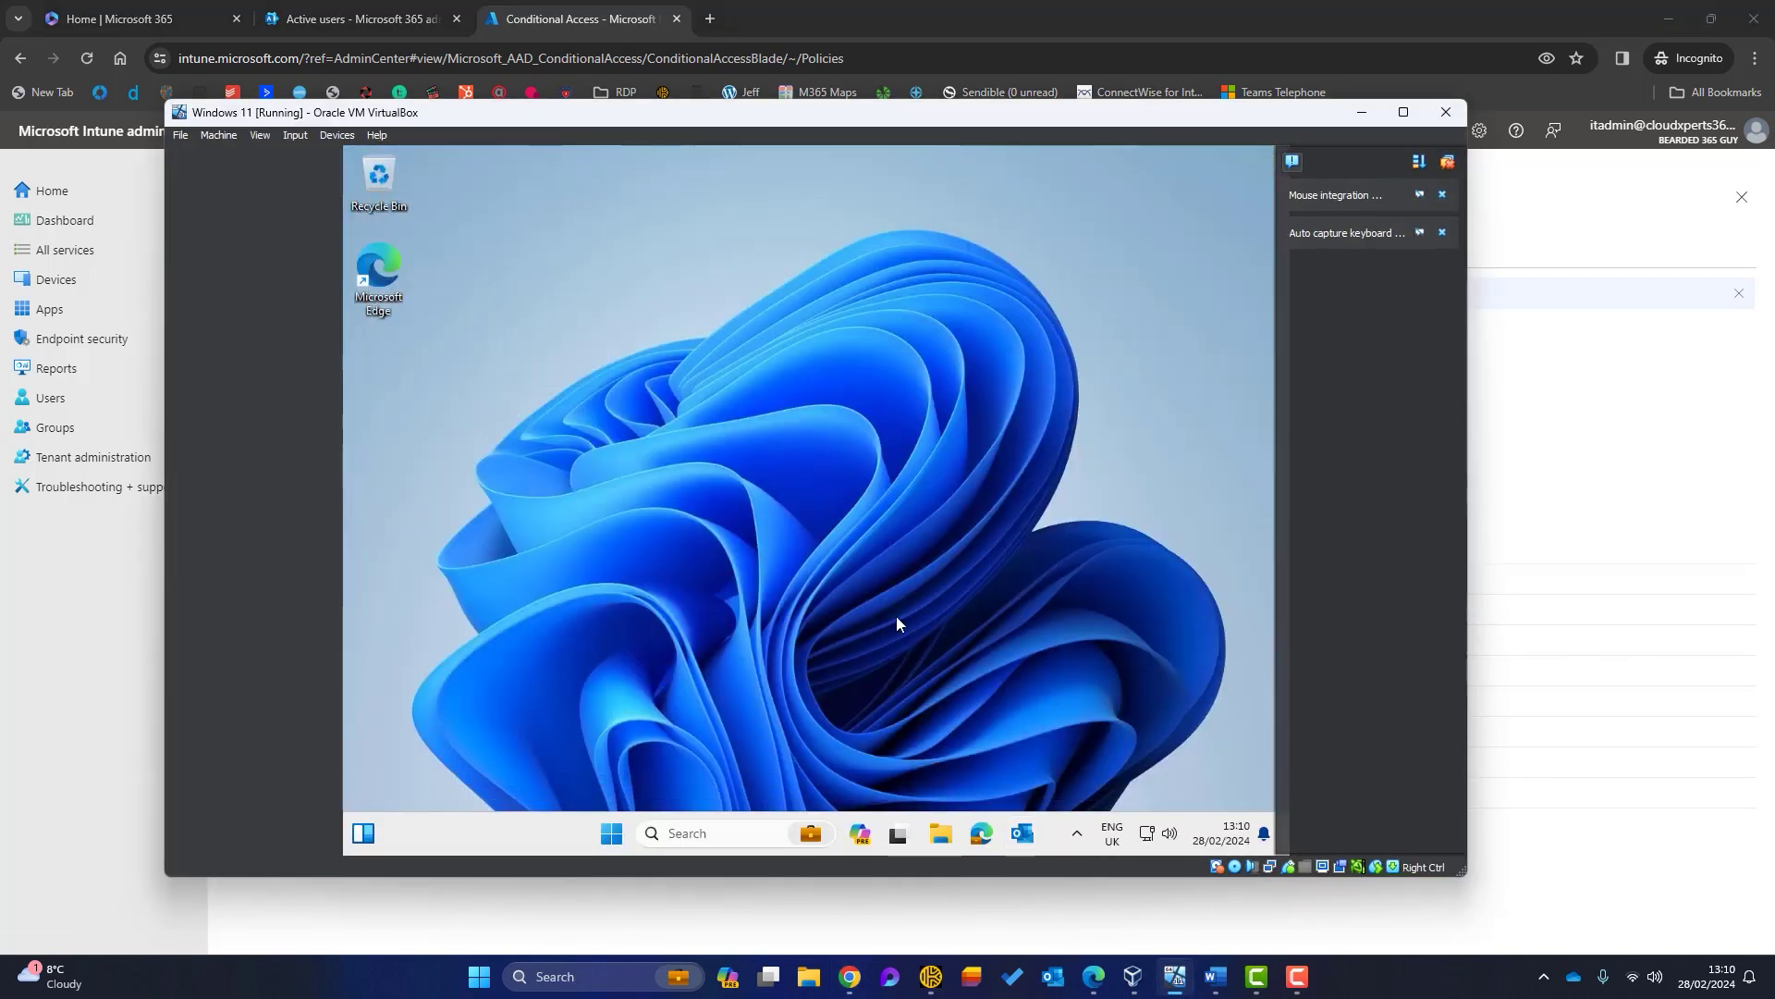
right_click(612, 832)
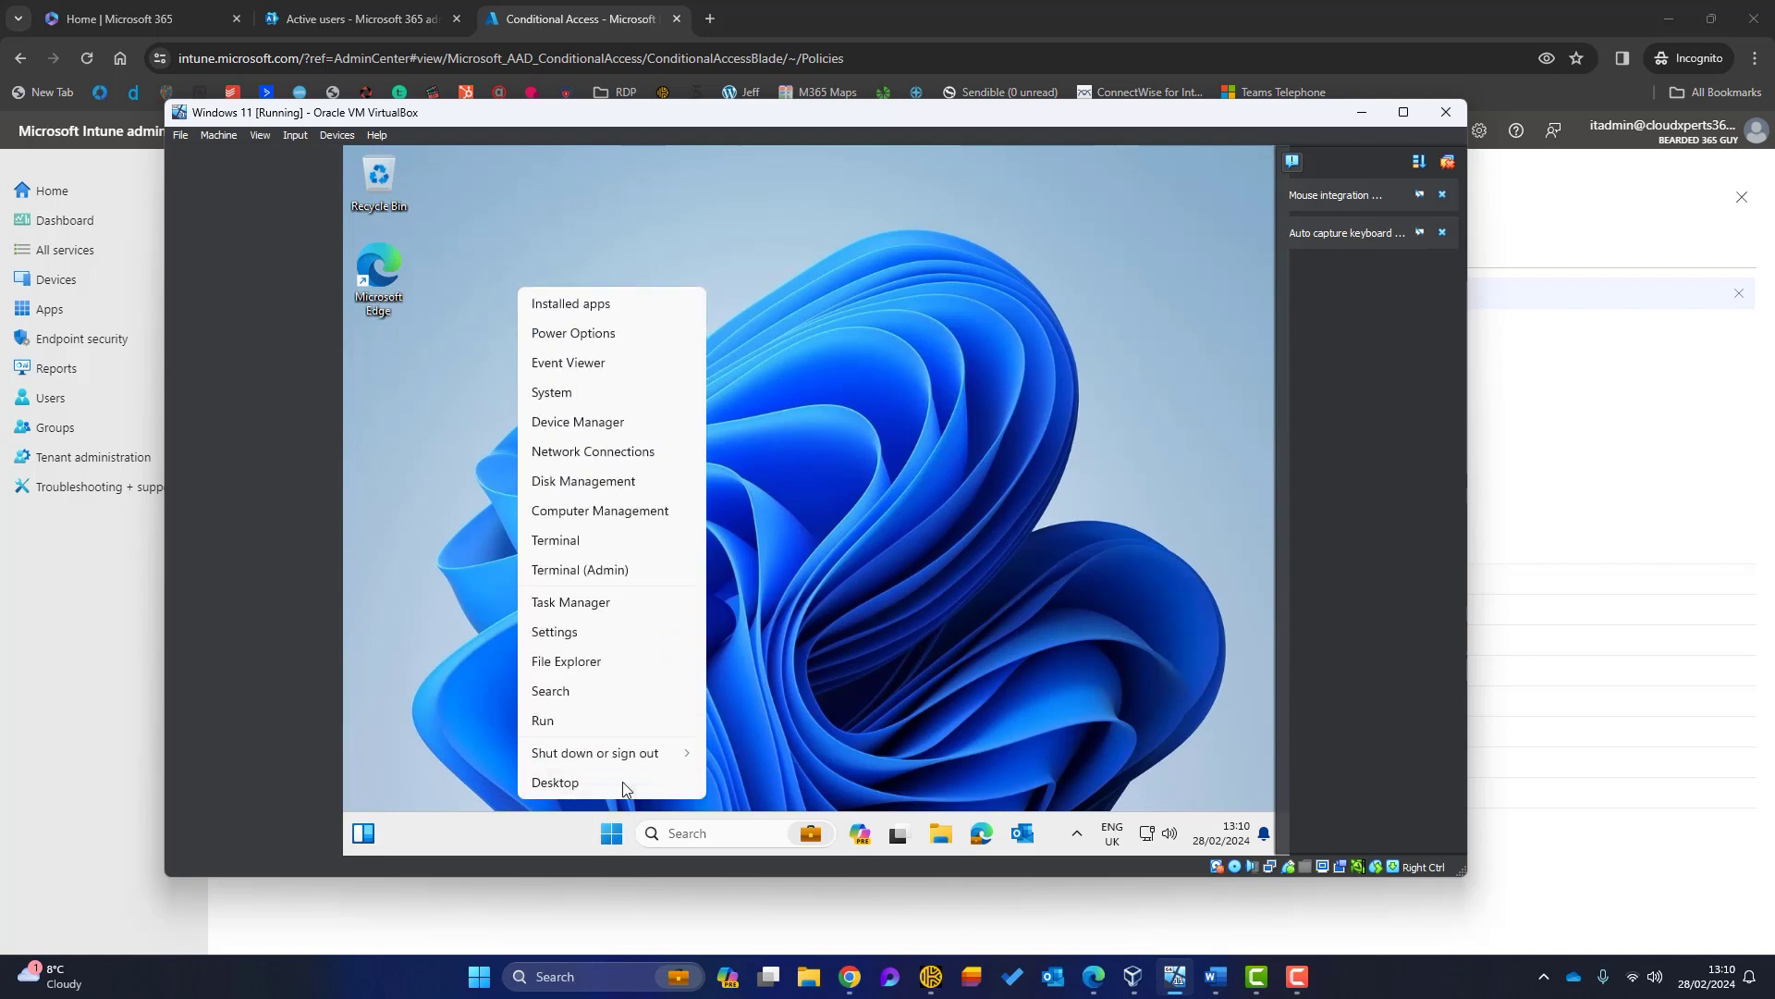
mouse_move(652, 754)
click(740, 691)
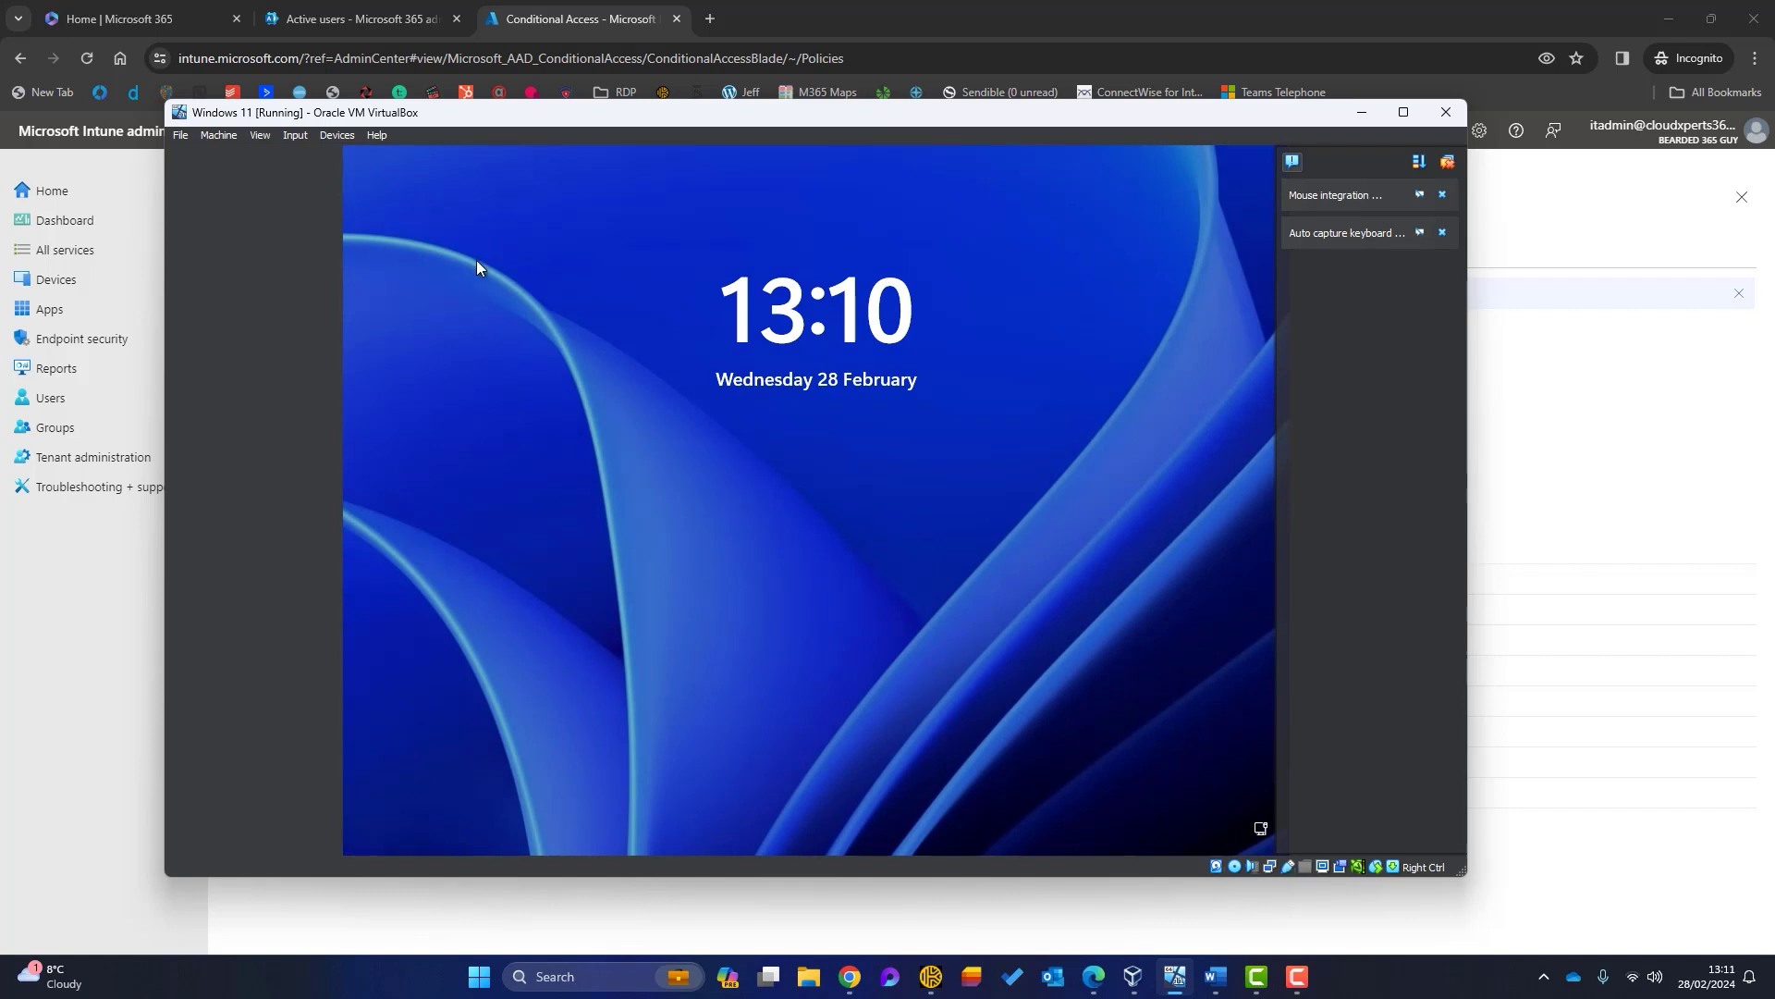
Step: Sign back in with the PIN, dismiss Outlook's To Do suggestion, and minimize the VM
click(541, 461)
text(123456)
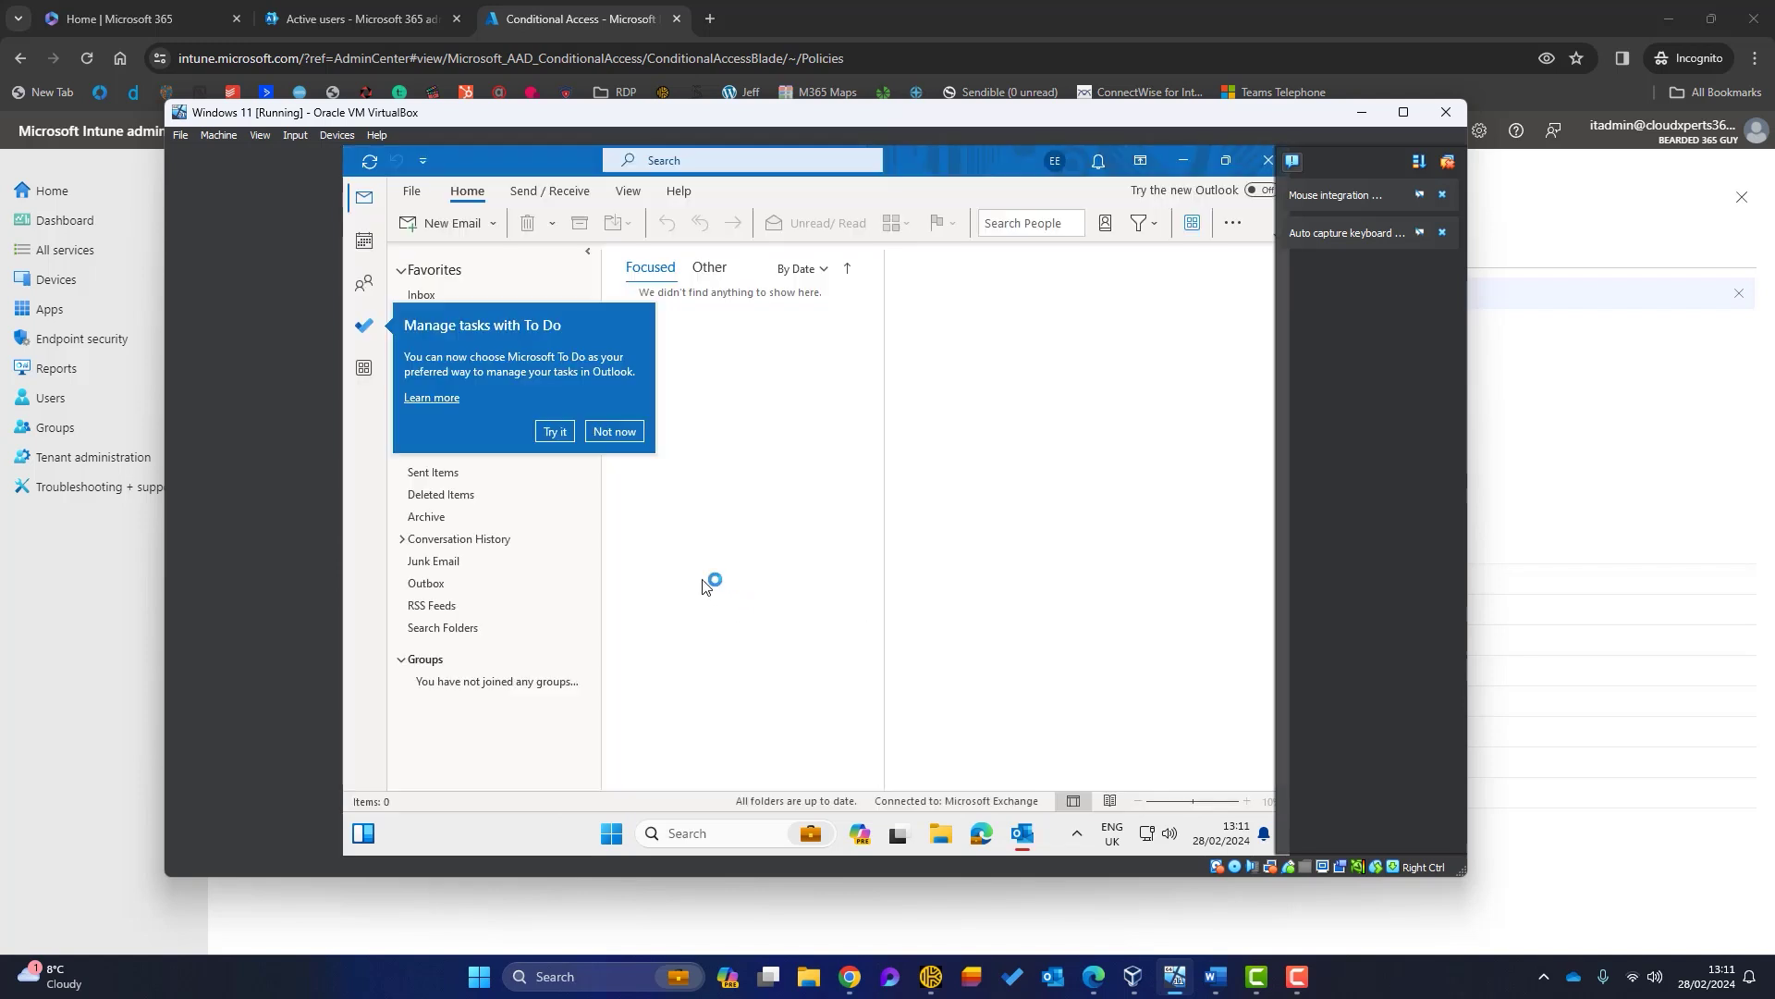
click(636, 445)
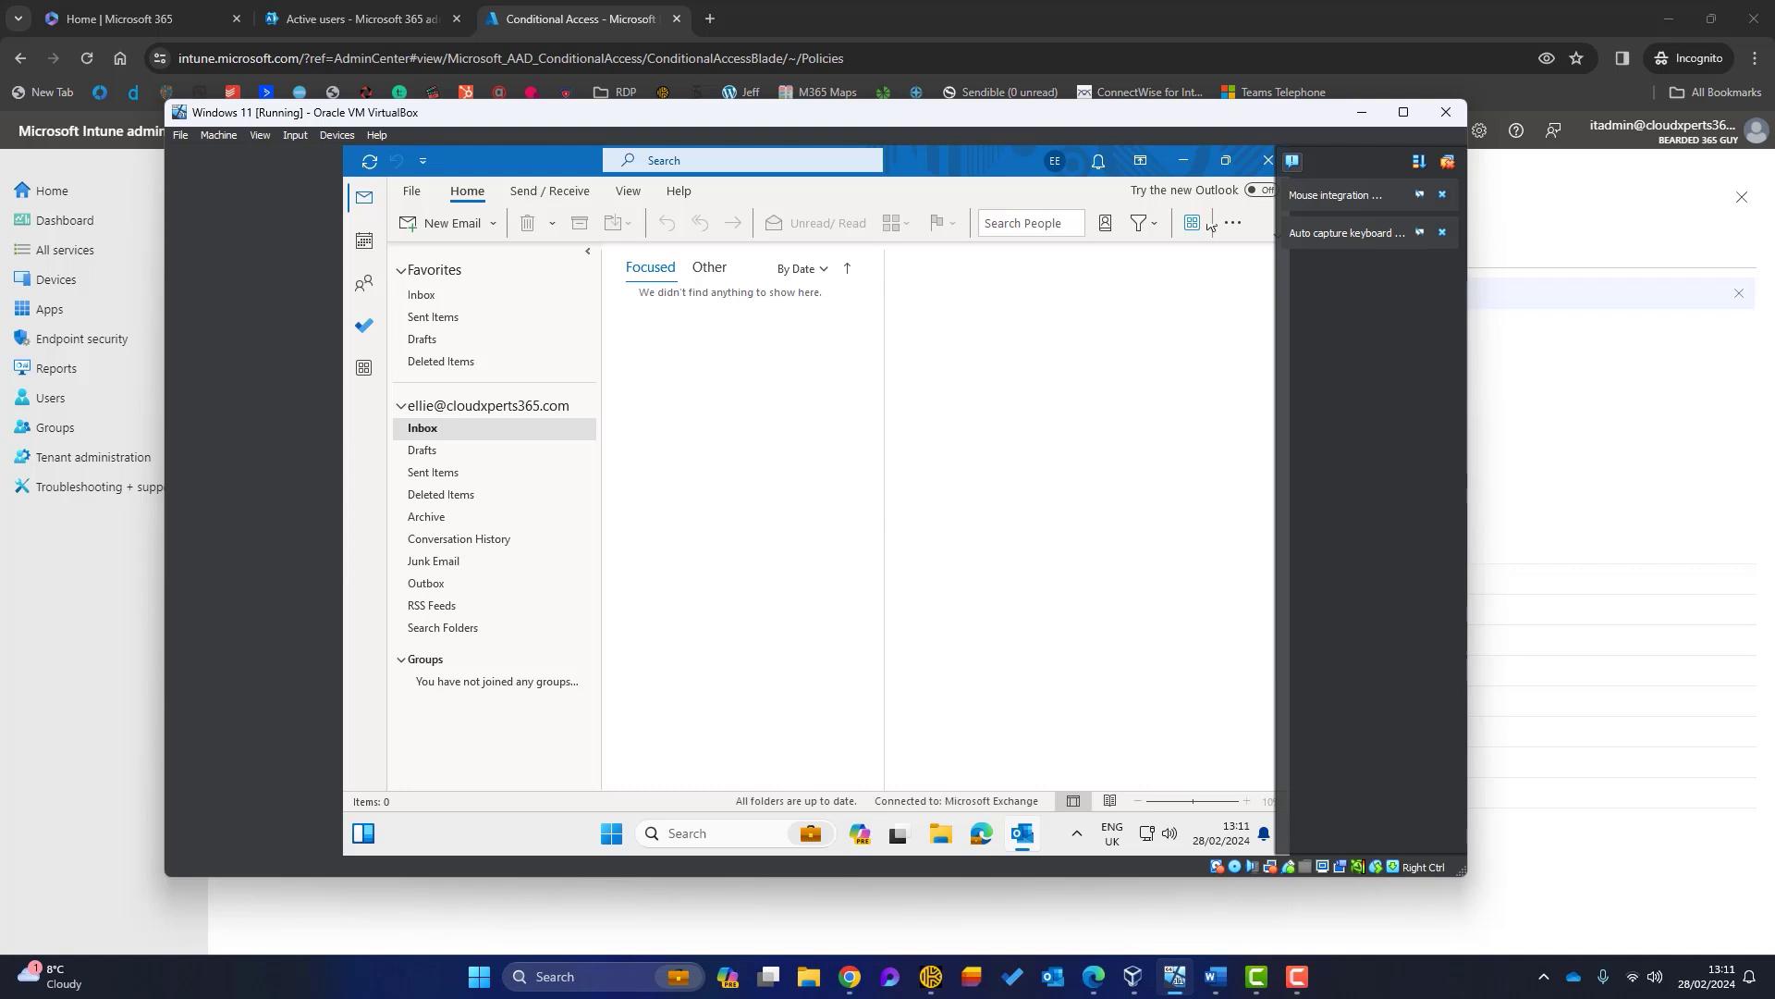
click(1175, 976)
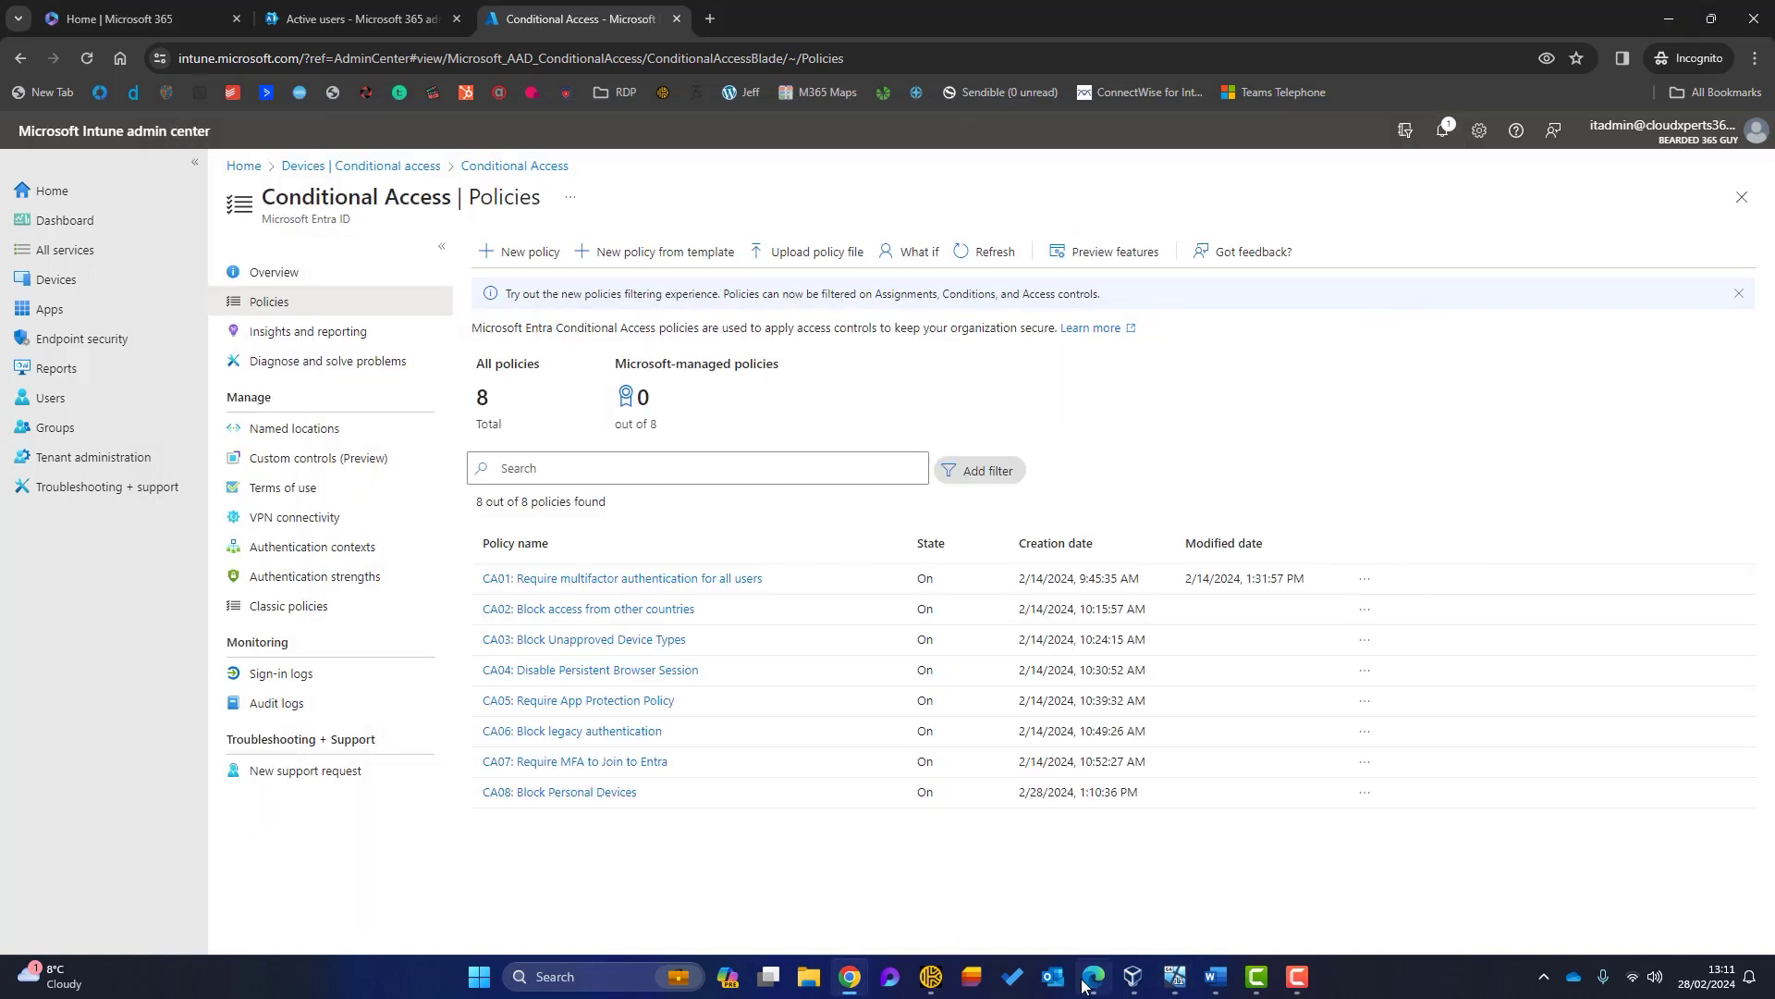
Step: Open a new InPrivate Edge window at login.microsoftonline.com
click(1091, 977)
click(1717, 47)
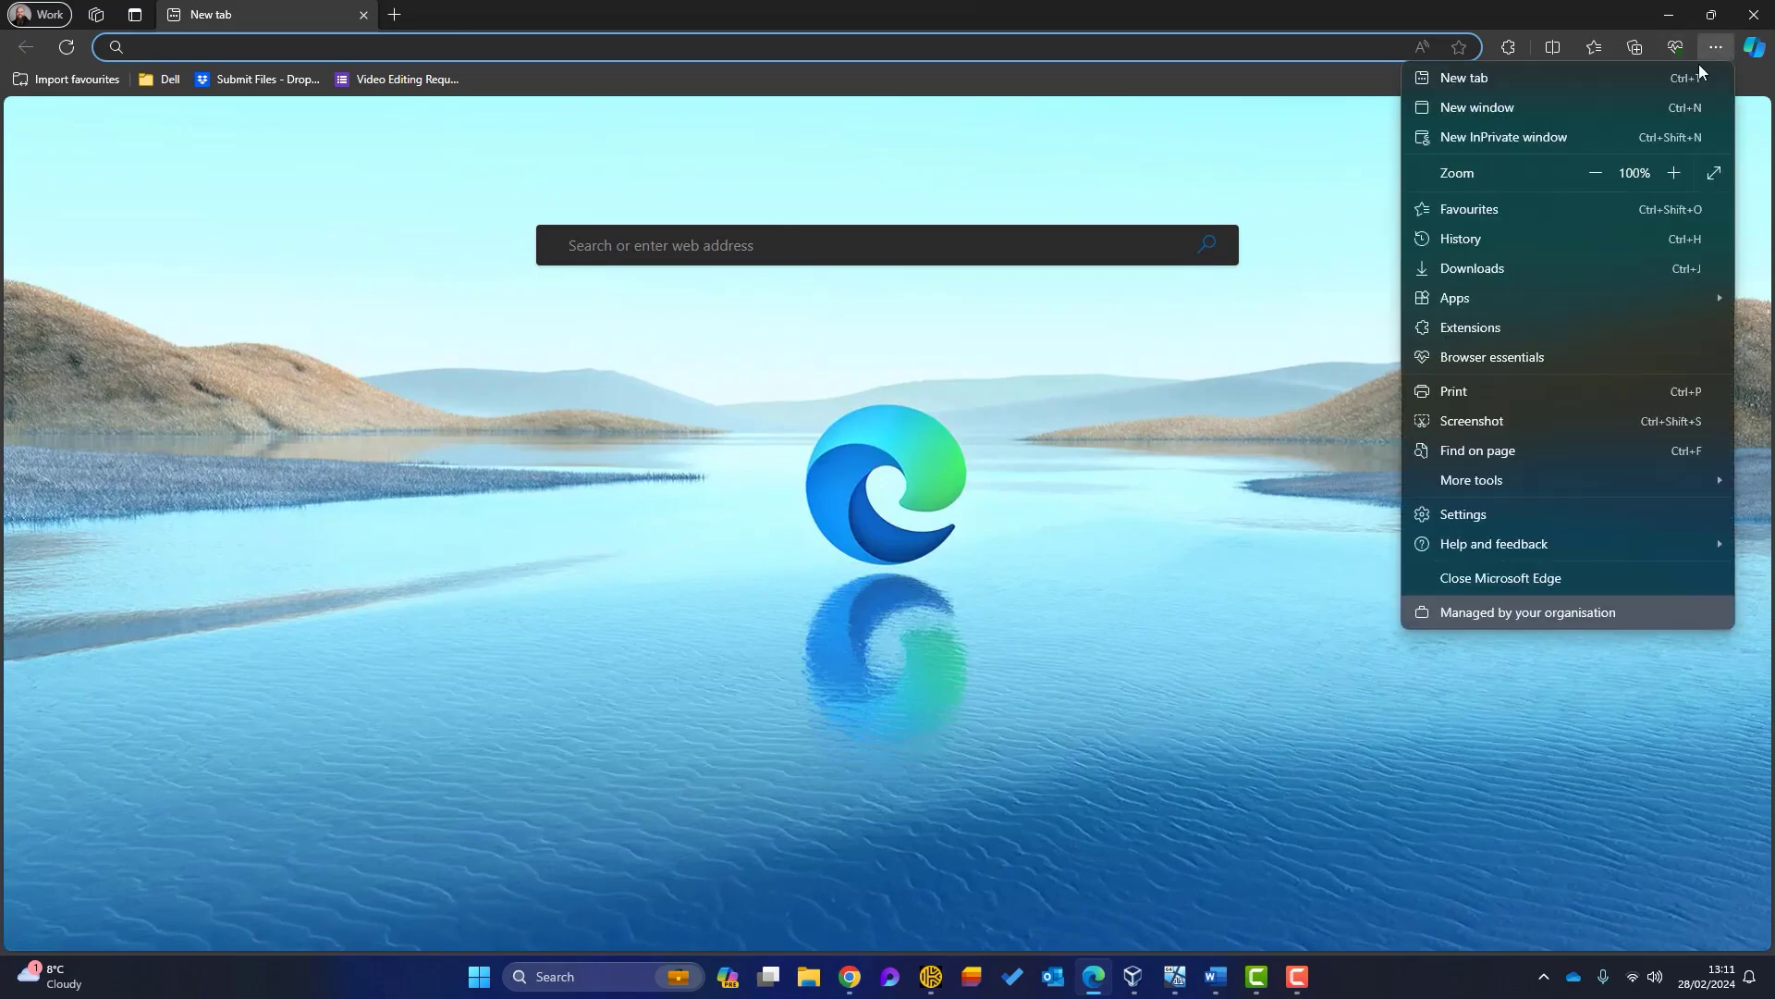
click(1613, 141)
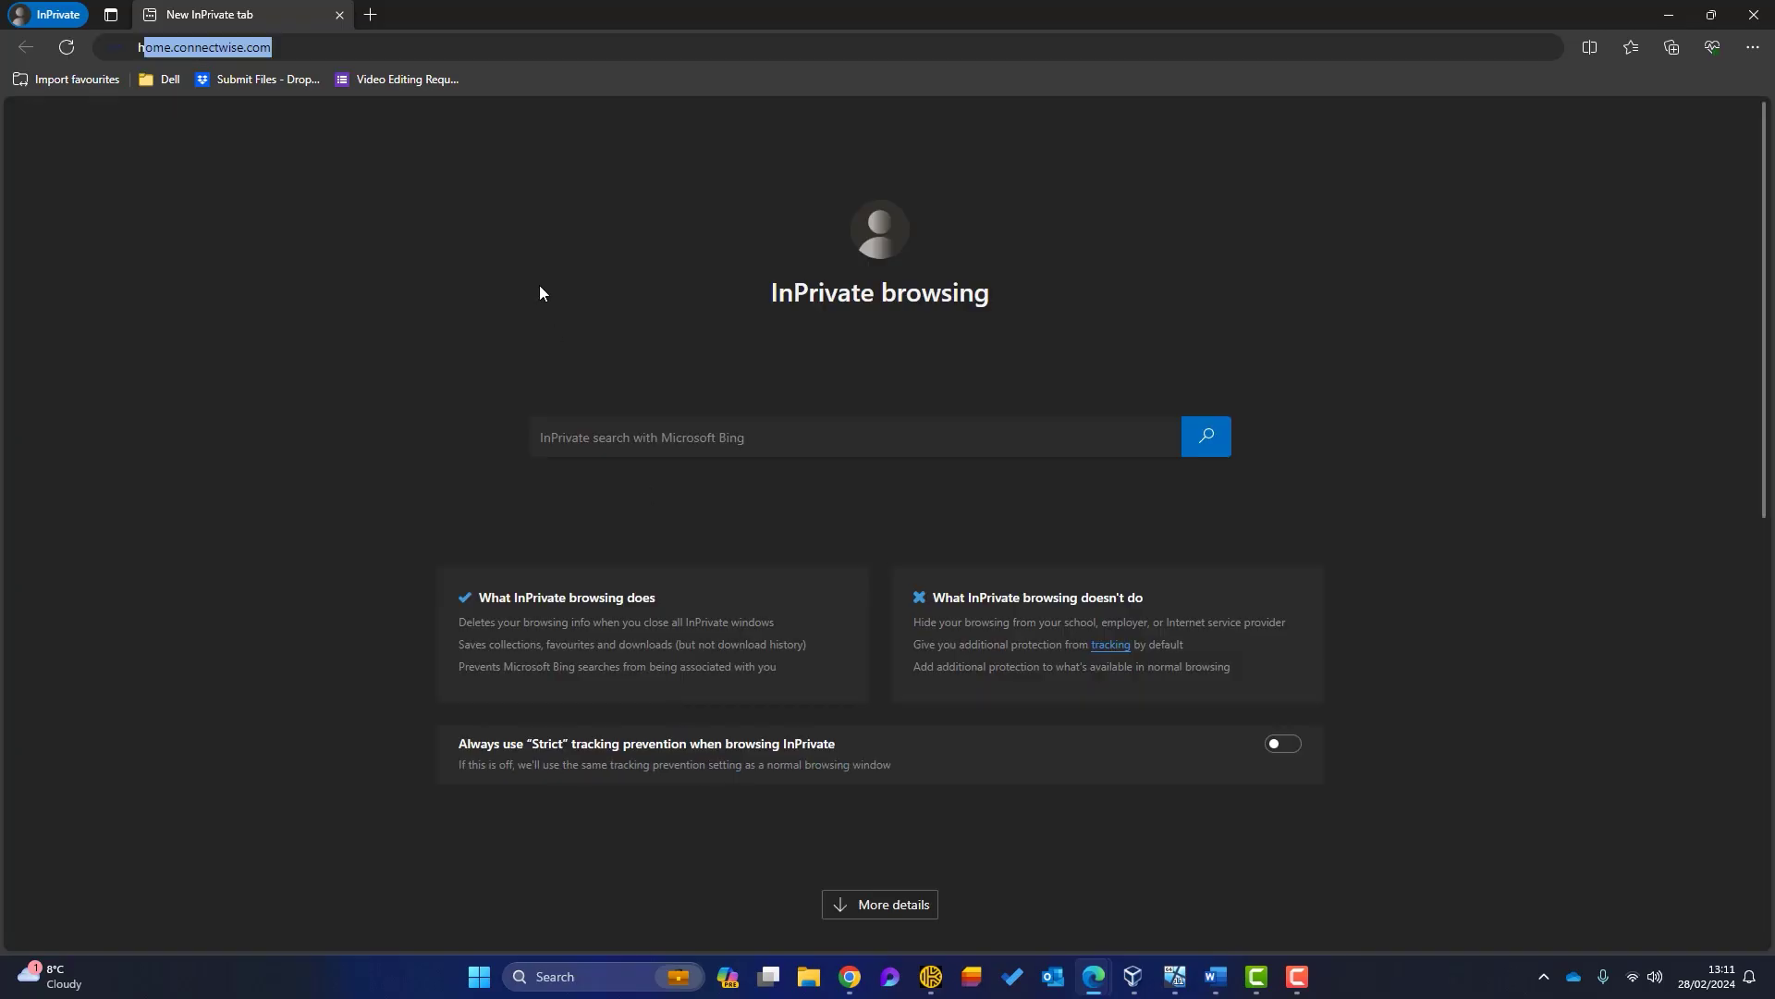
text(login.microsoftonline.com)
key(Return)
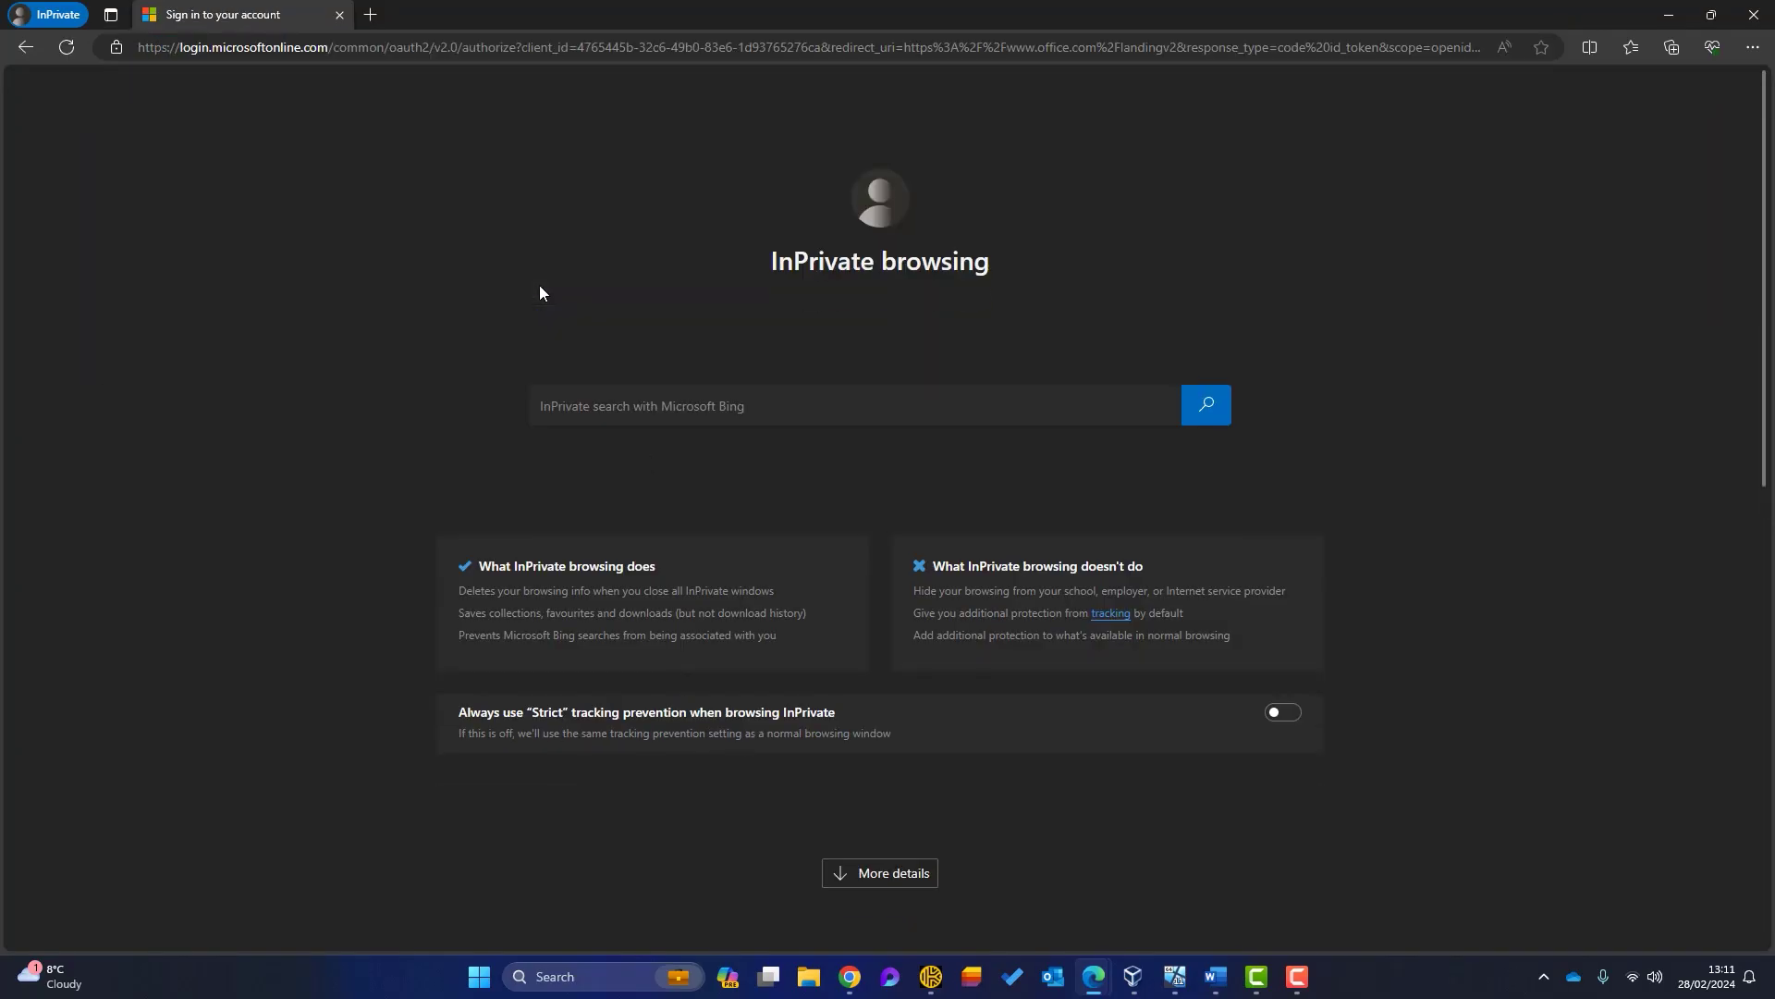
Step: Paste the test user's e-mail address and password, then sign in
click(803, 448)
key(ctrl+v)
click(1004, 551)
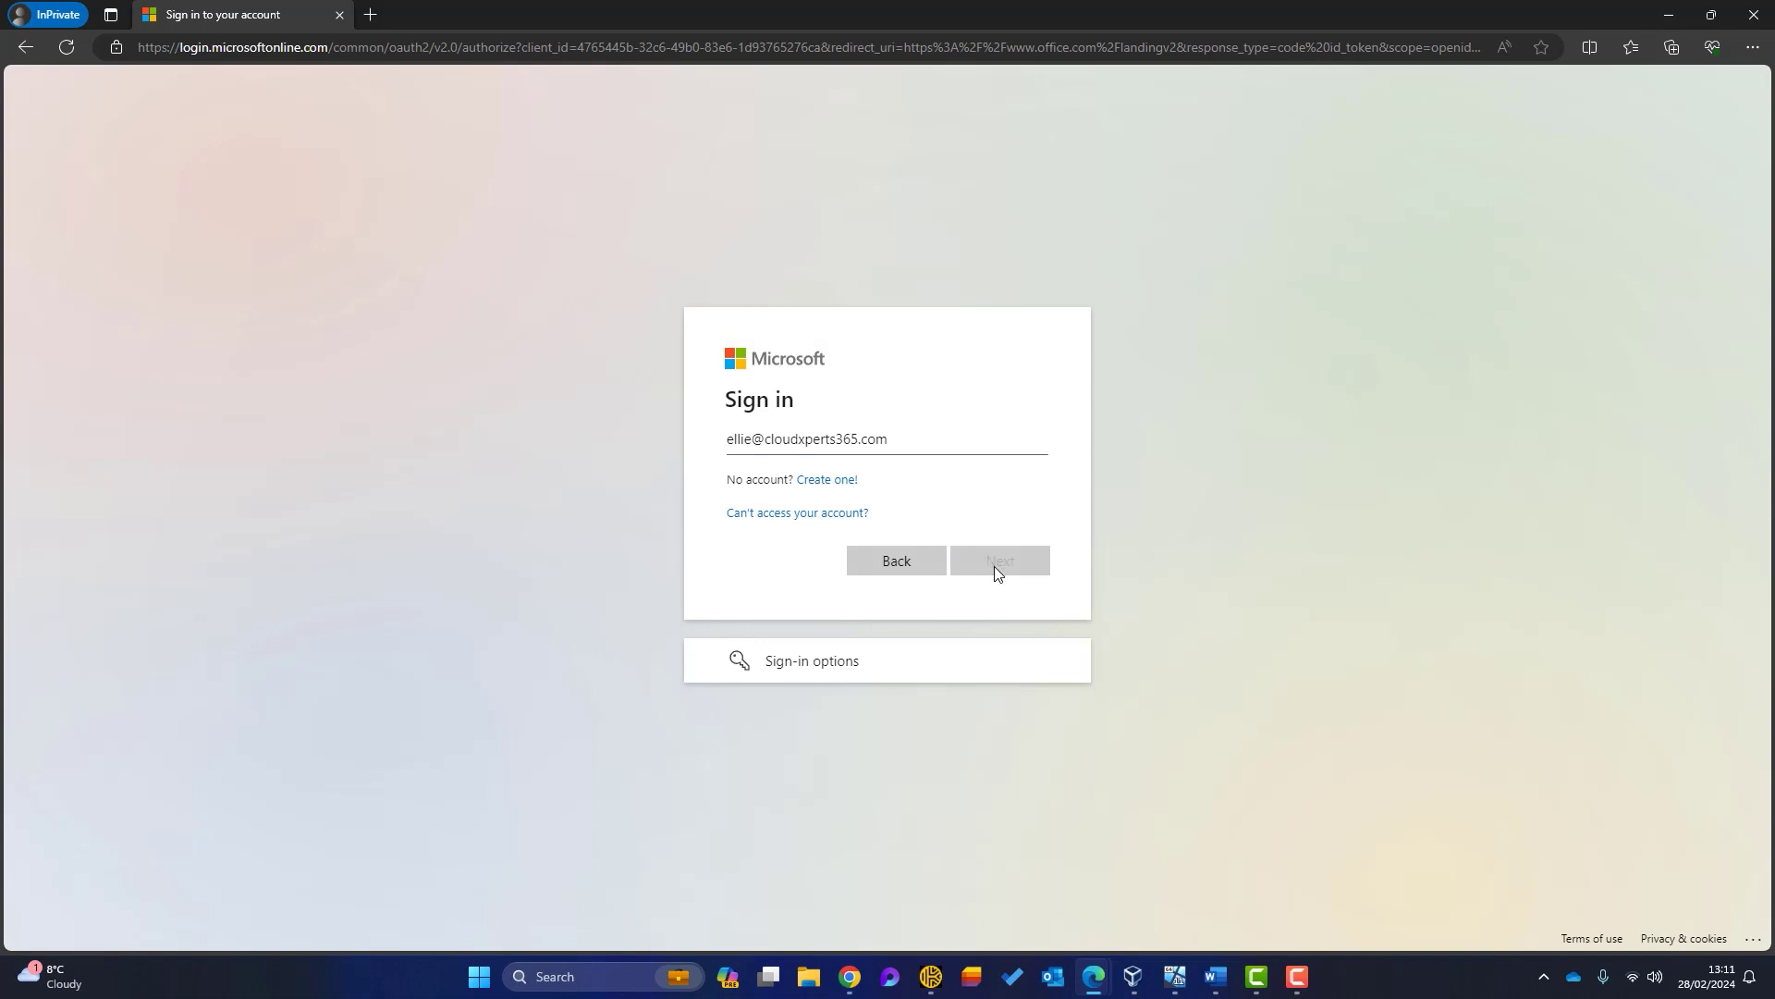
key(ctrl+v)
click(980, 612)
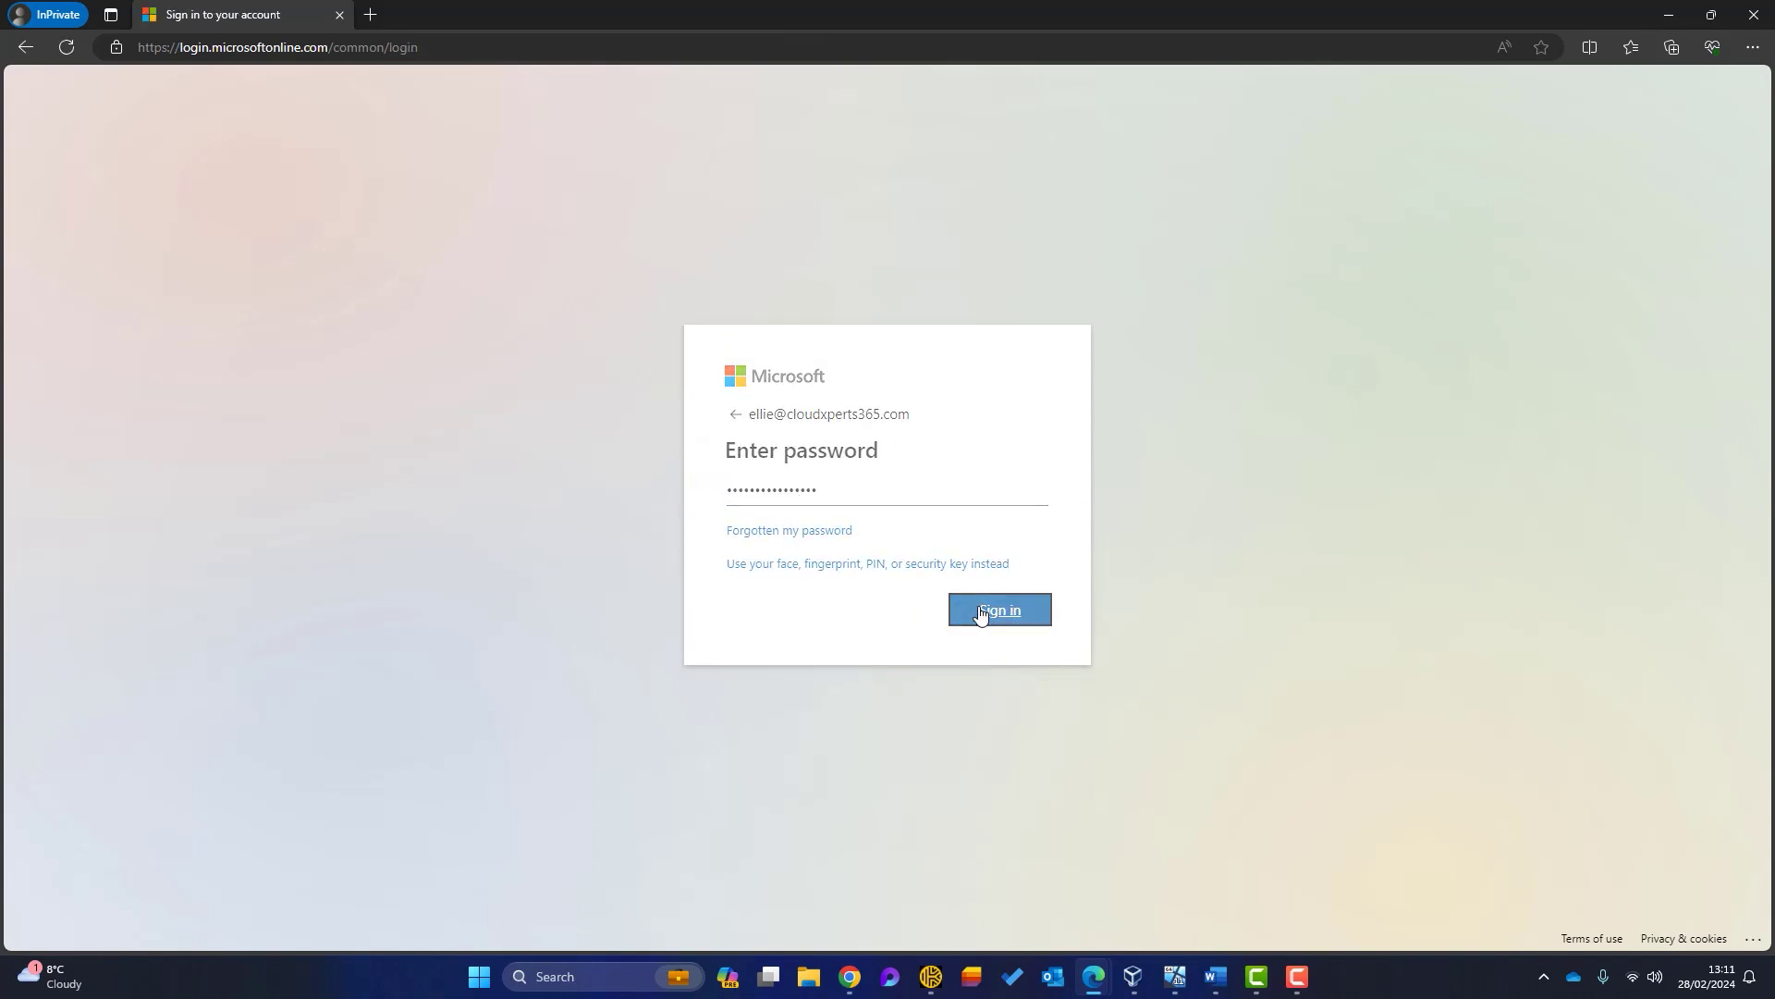